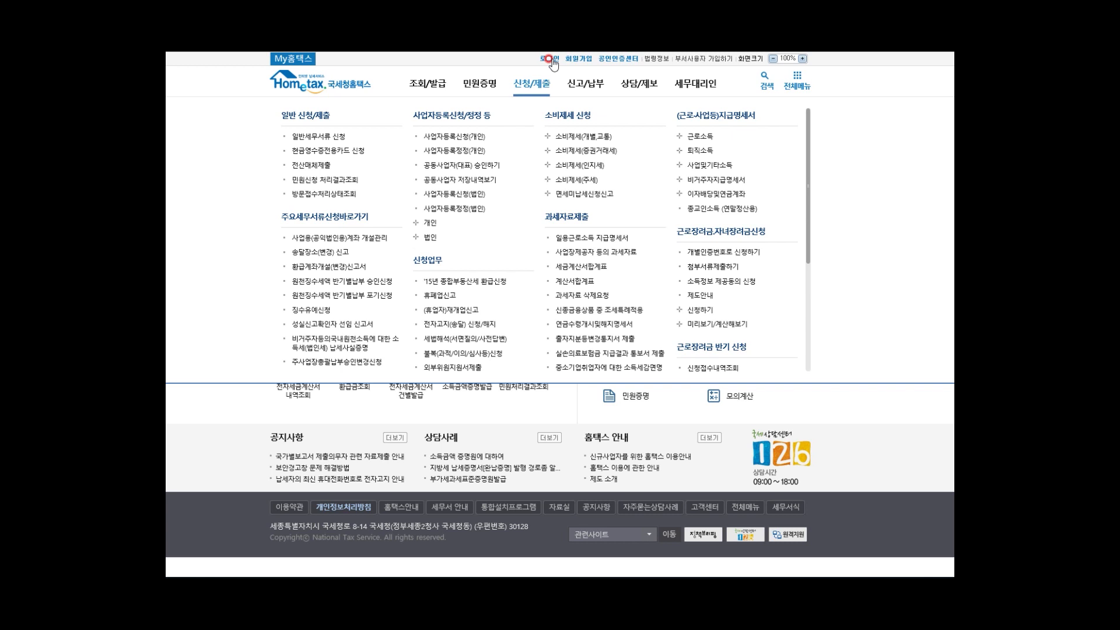
Step: Start a joint-certificate login, pick the tax accounting office's certificate and enter its password
click(550, 59)
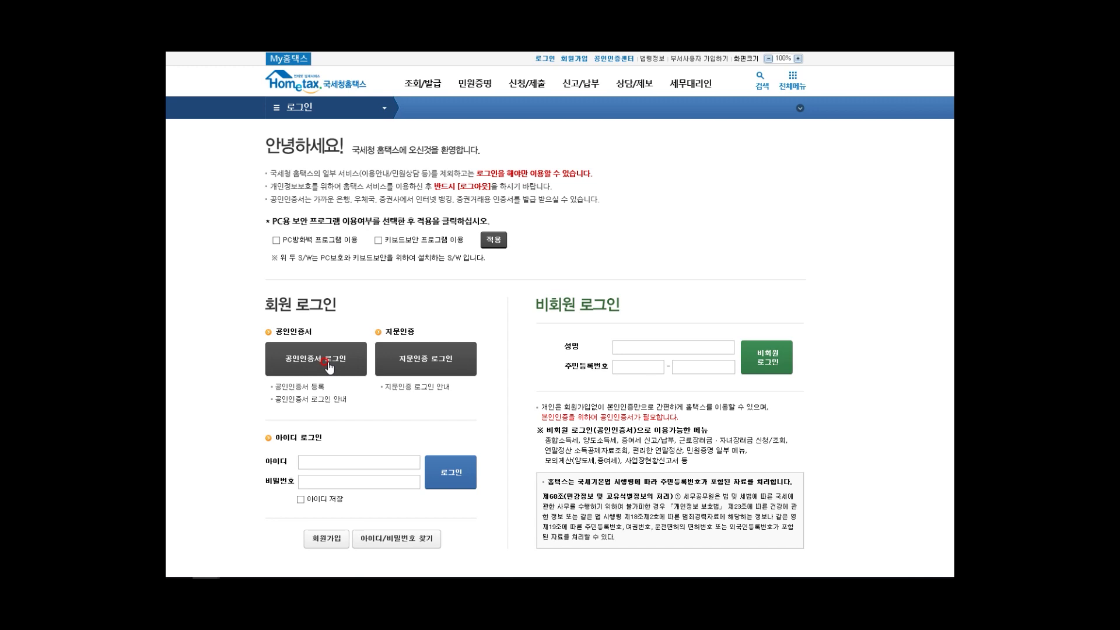
click(330, 364)
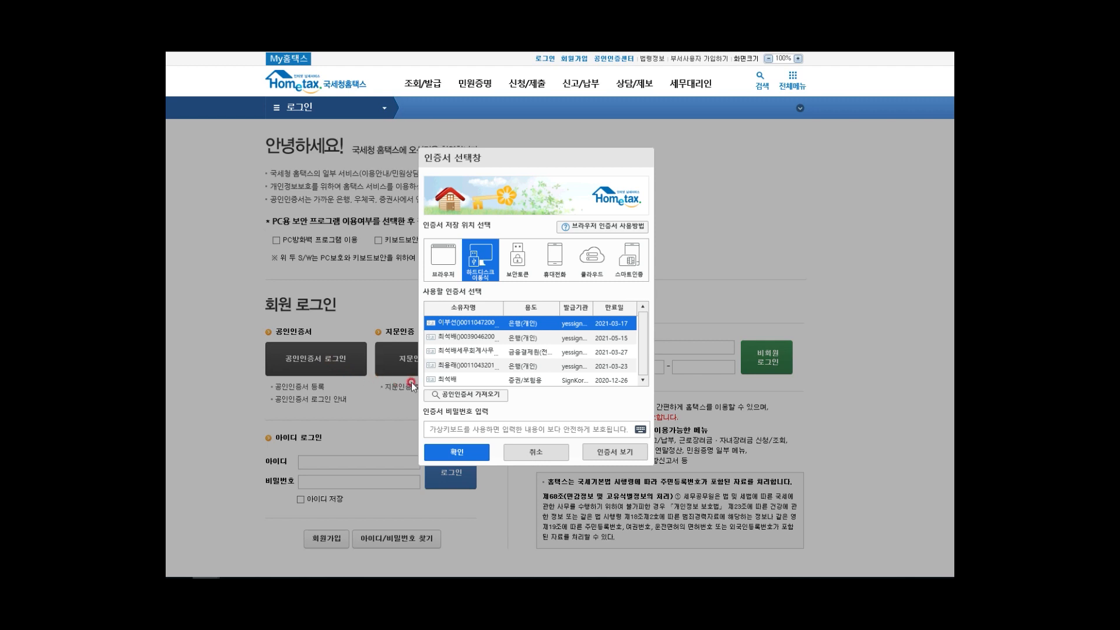
click(461, 350)
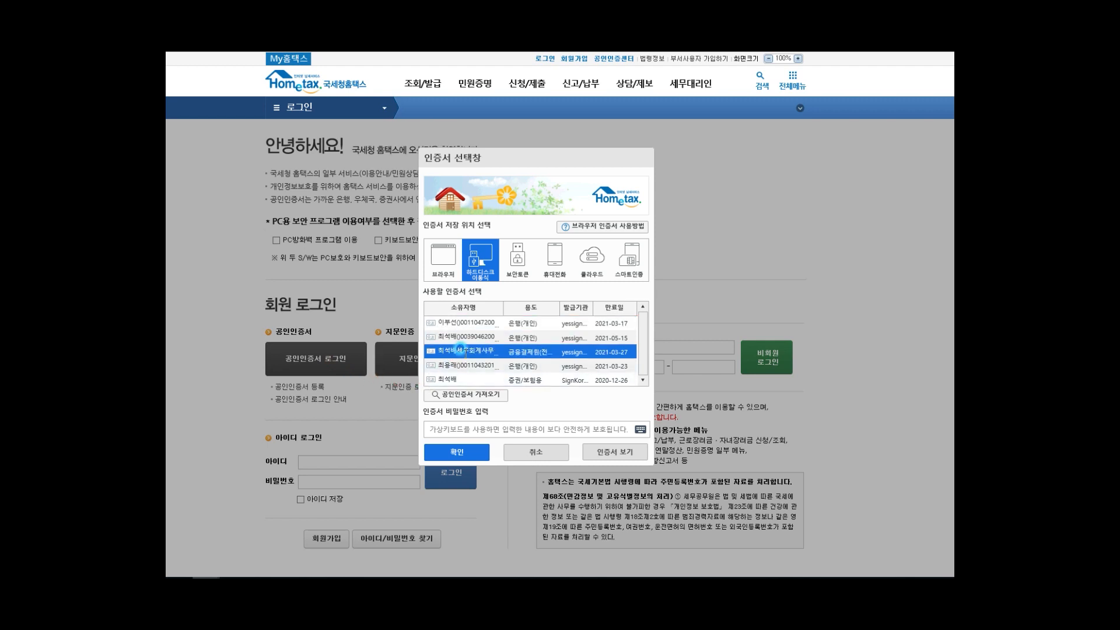
click(463, 425)
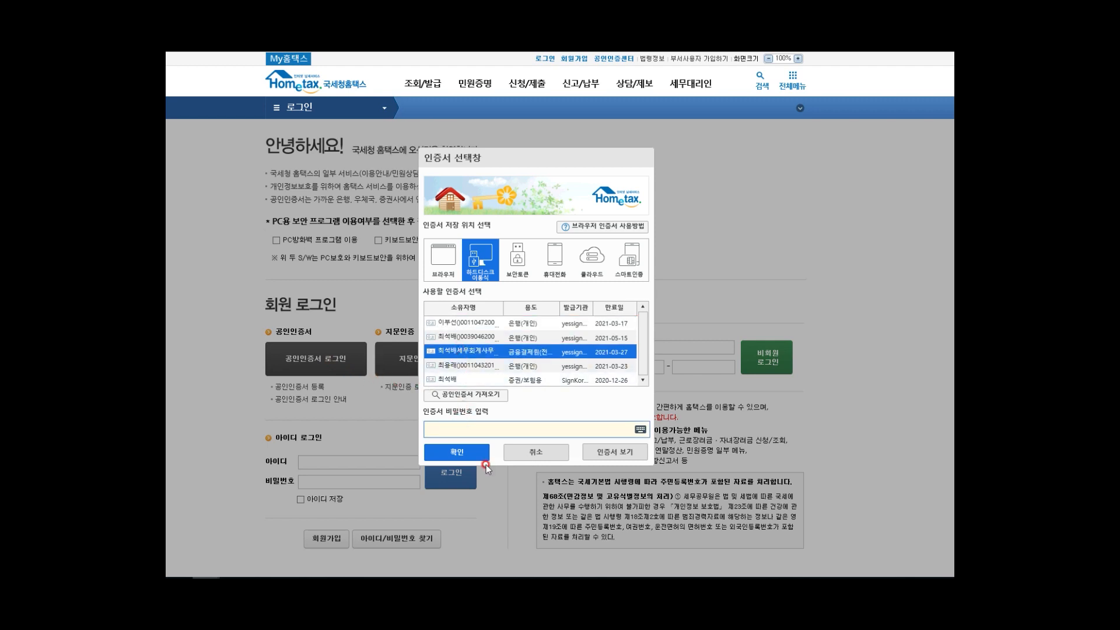
text(******)
Step: Confirm the certificate and mark the logged-in status on the Hometax home page
click(480, 456)
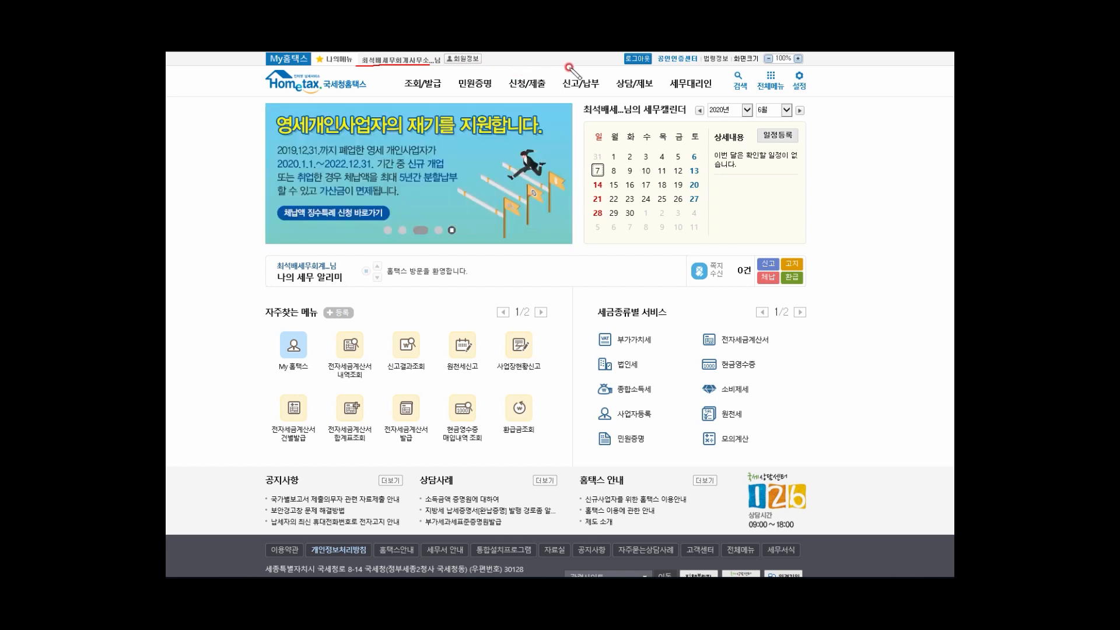
mouse_move(641, 66)
mouse_down()
mouse_move(624, 67)
mouse_move(623, 52)
mouse_move(661, 47)
mouse_move(657, 69)
mouse_up()
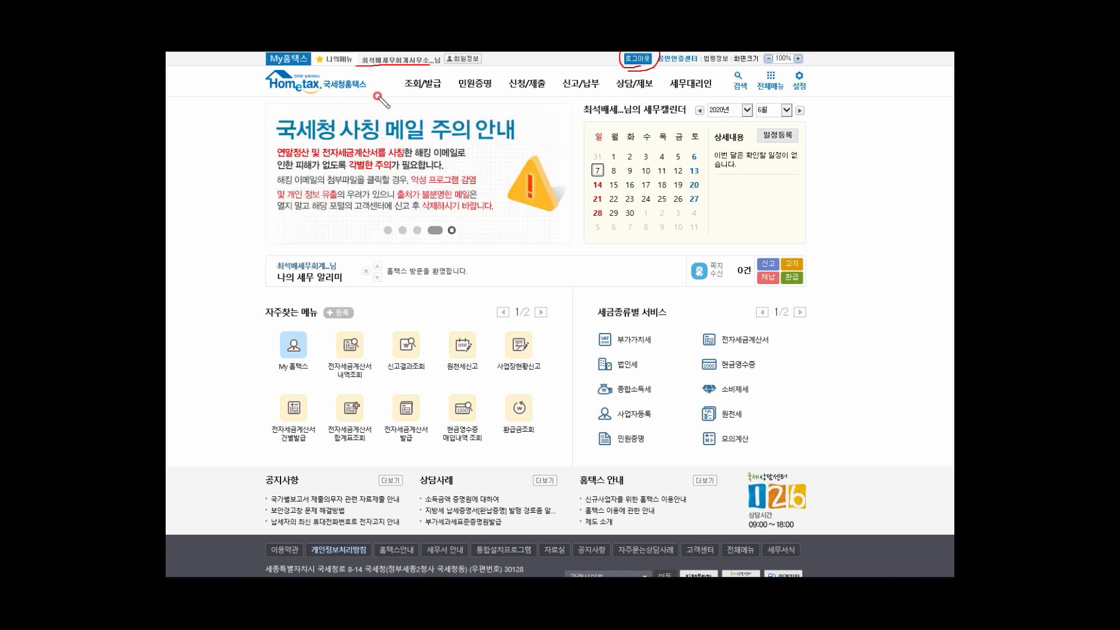
mouse_move(411, 90)
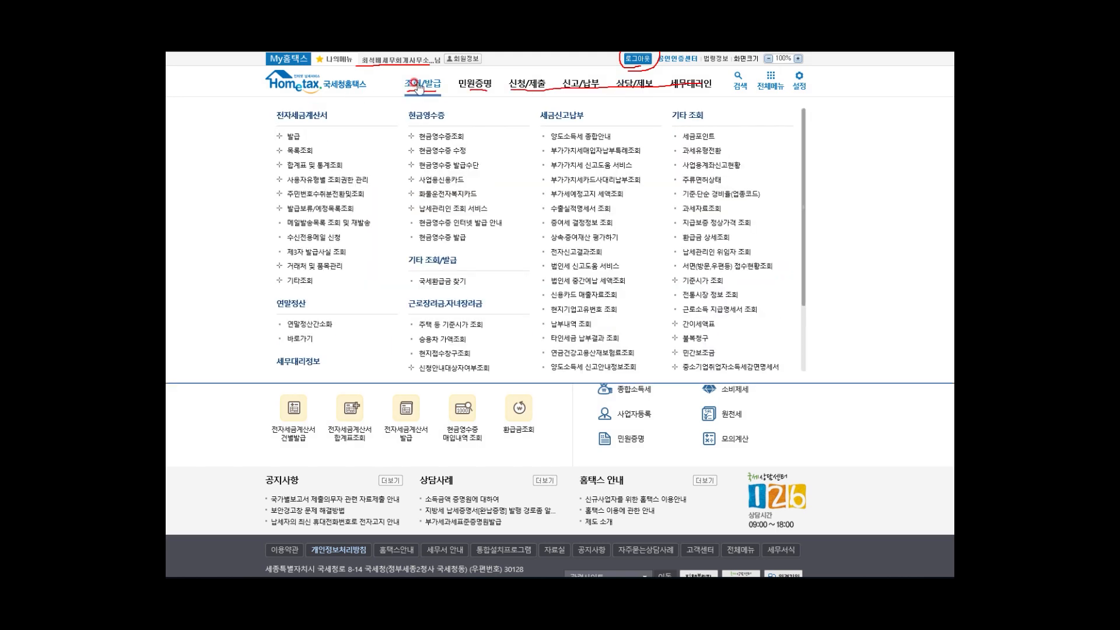
Step: Open 조회/발급 and expand the 전자세금계산서 발급 submenu toward single issuance
click(418, 86)
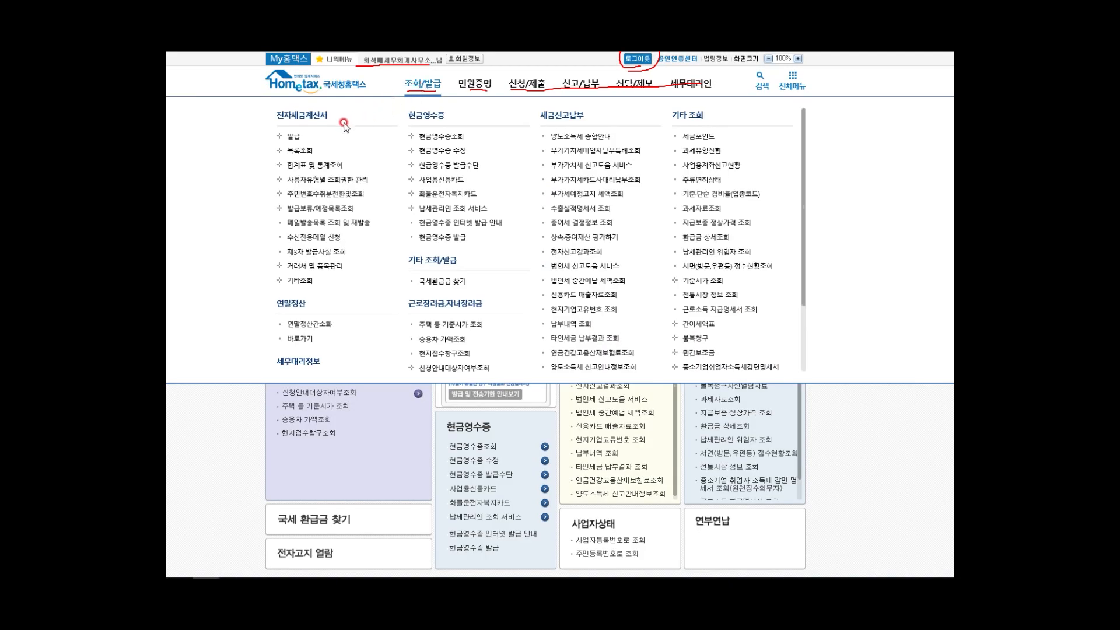
click(293, 138)
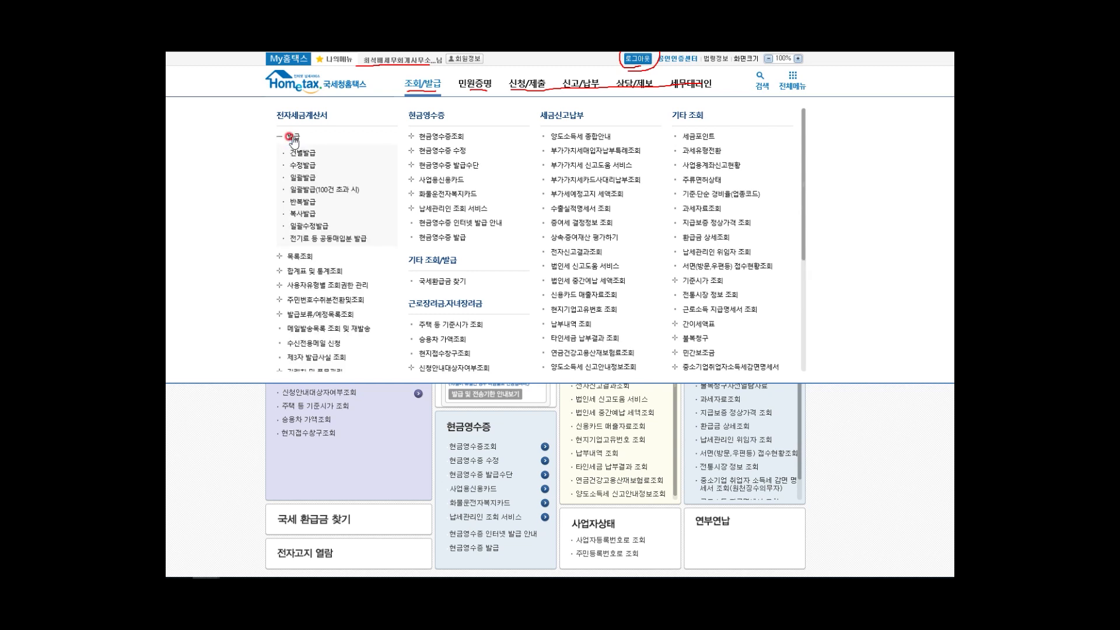
click(299, 152)
click(311, 178)
Step: Open the 건별발급 invoice form and annotate the logged-in account name
click(309, 155)
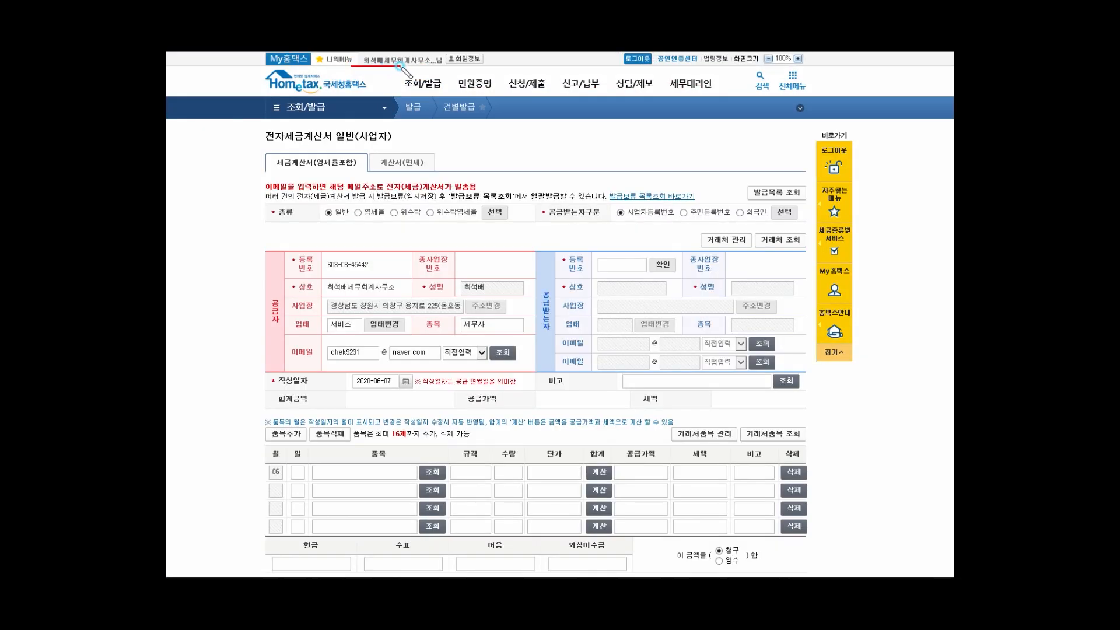
mouse_move(403, 68)
mouse_down()
mouse_move(447, 64)
mouse_move(438, 54)
mouse_move(365, 65)
mouse_up()
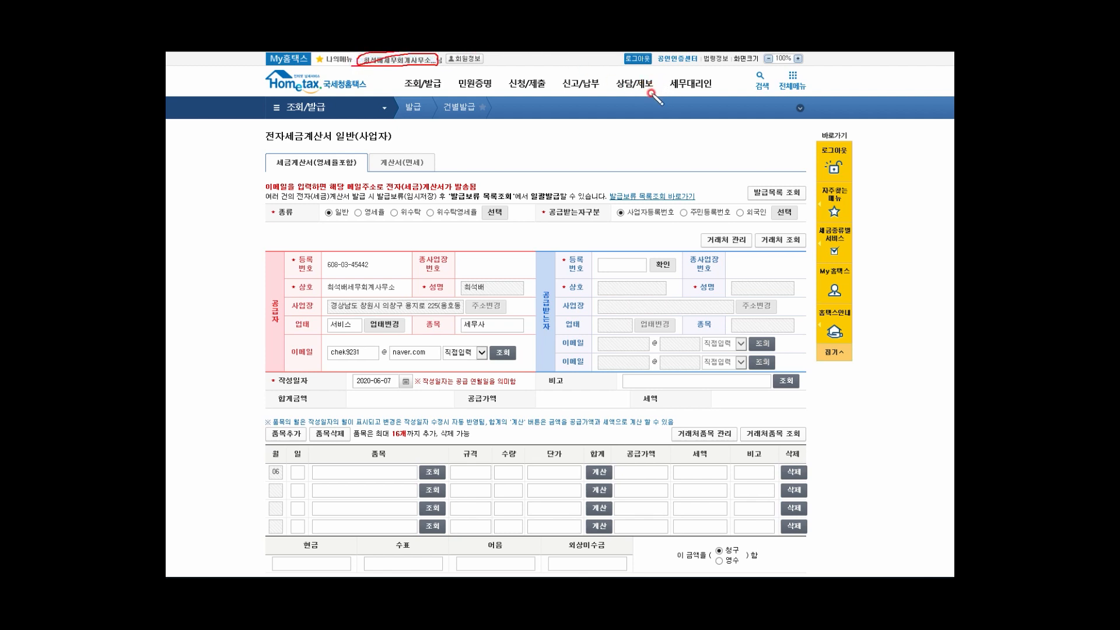
mouse_move(408, 398)
mouse_down()
mouse_move(254, 390)
mouse_move(243, 268)
mouse_move(432, 190)
mouse_move(525, 229)
mouse_move(552, 290)
mouse_move(546, 351)
mouse_move(514, 378)
mouse_move(392, 403)
mouse_up()
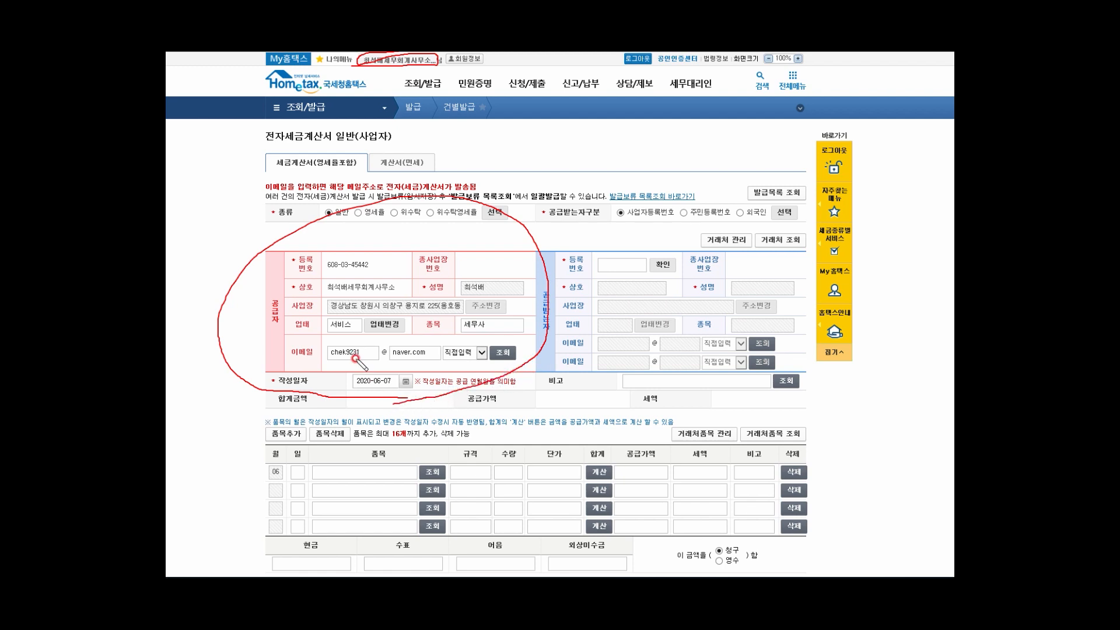
Step: Underline the prefilled supplier registration number, company name, address and business type, then clear the marks
drag(316, 273, 367, 276)
drag(307, 295, 494, 290)
drag(331, 315, 417, 314)
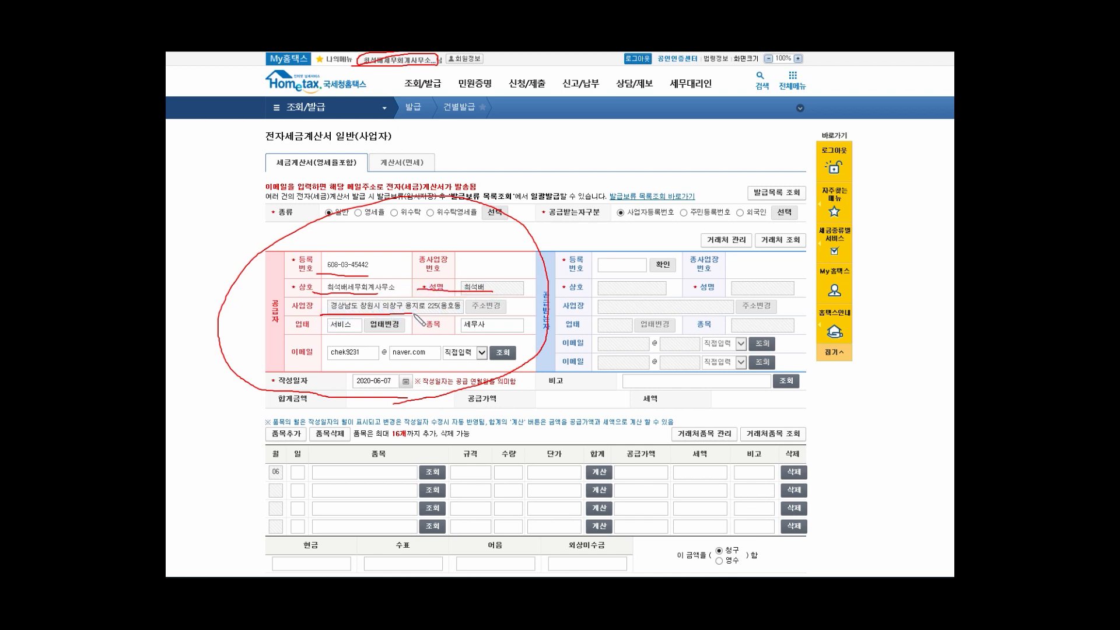
drag(311, 334, 350, 334)
key(e)
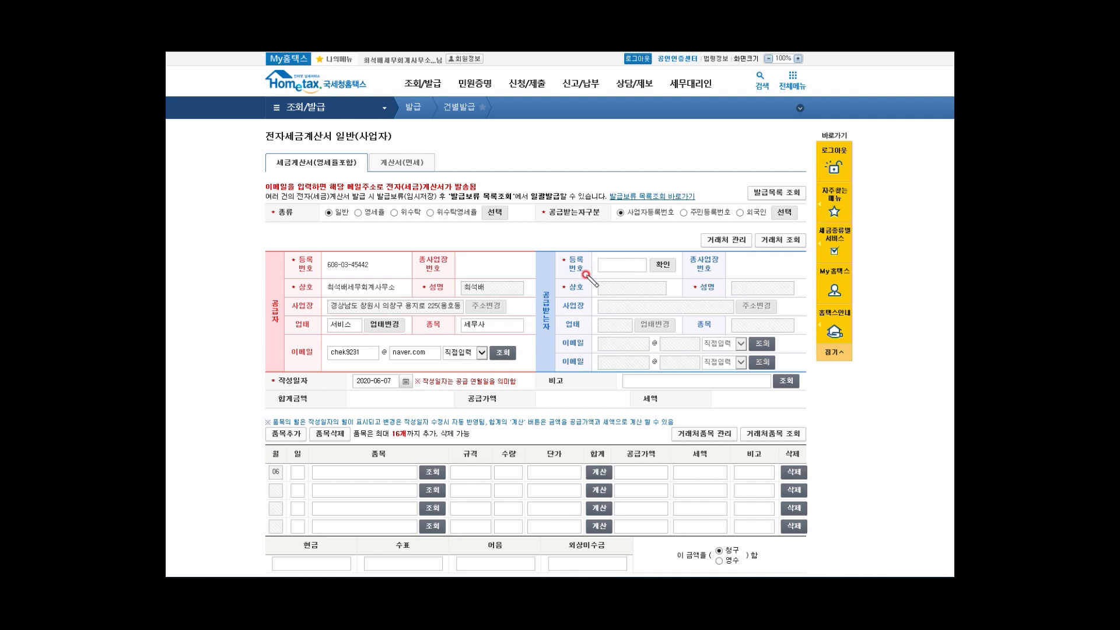
mouse_move(559, 251)
mouse_down()
mouse_move(574, 258)
mouse_move(559, 276)
mouse_move(574, 285)
mouse_move(559, 296)
mouse_up()
mouse_move(685, 286)
mouse_down()
mouse_move(696, 278)
mouse_move(705, 299)
mouse_up()
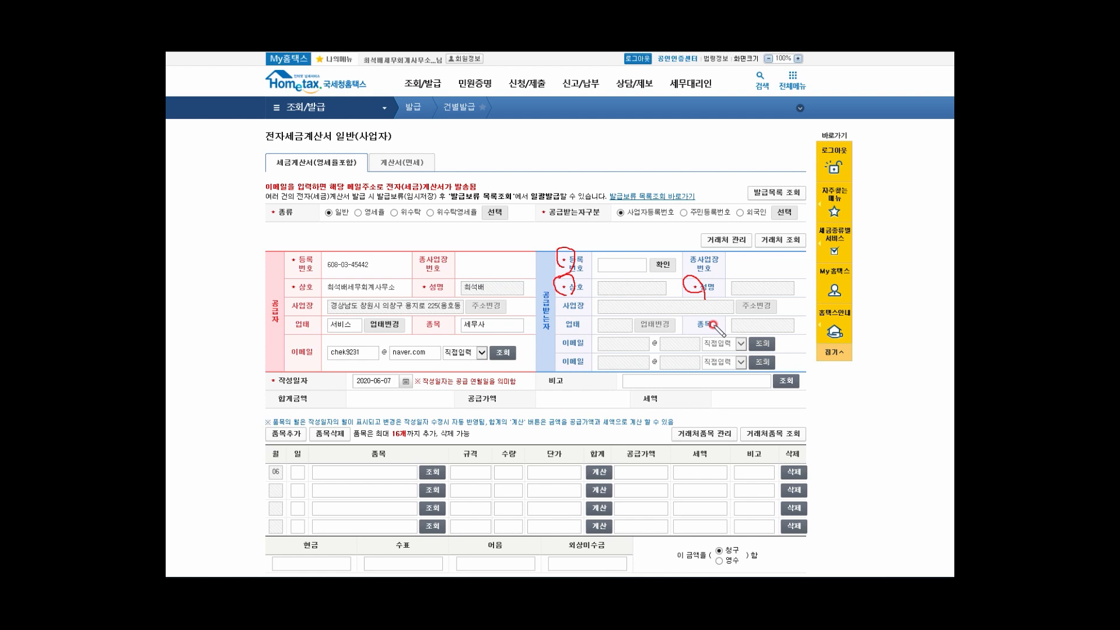
key(Escape)
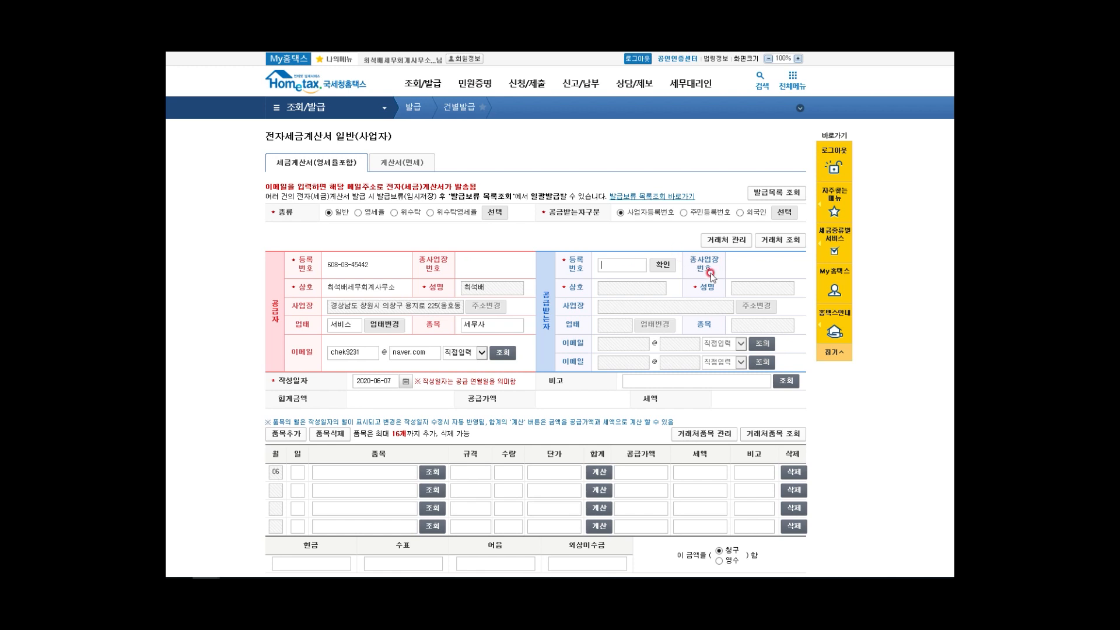
click(663, 265)
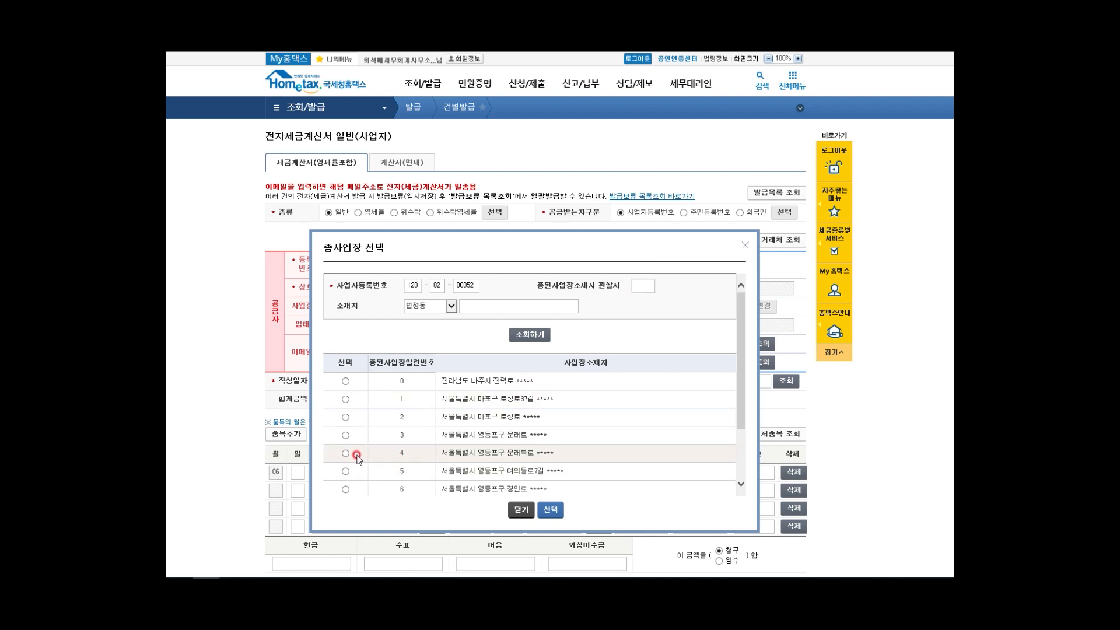
click(347, 400)
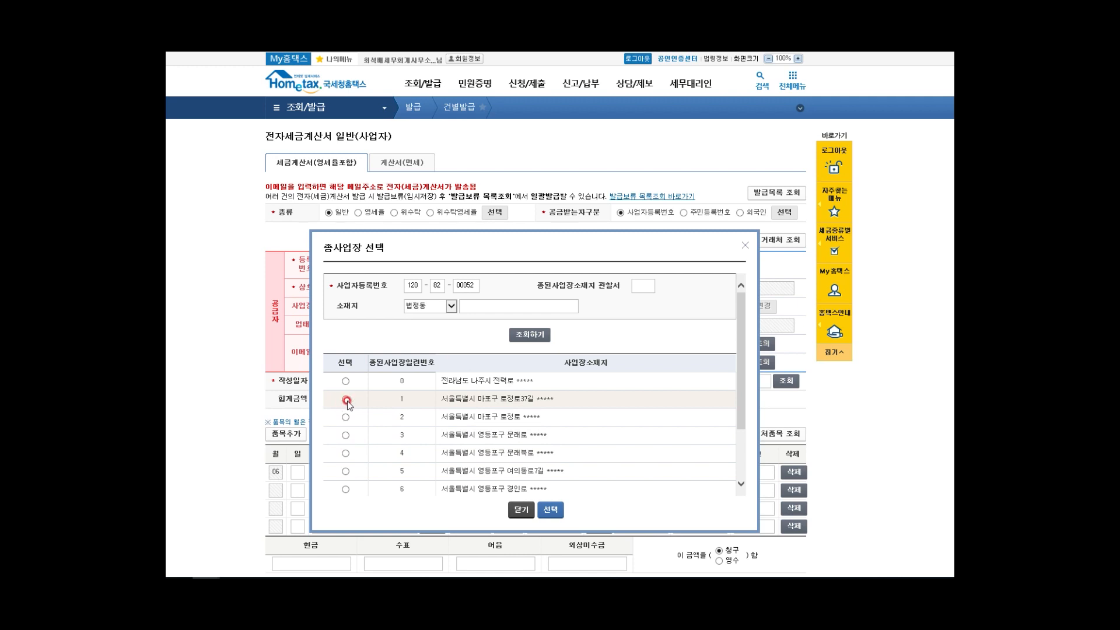
click(346, 399)
click(548, 514)
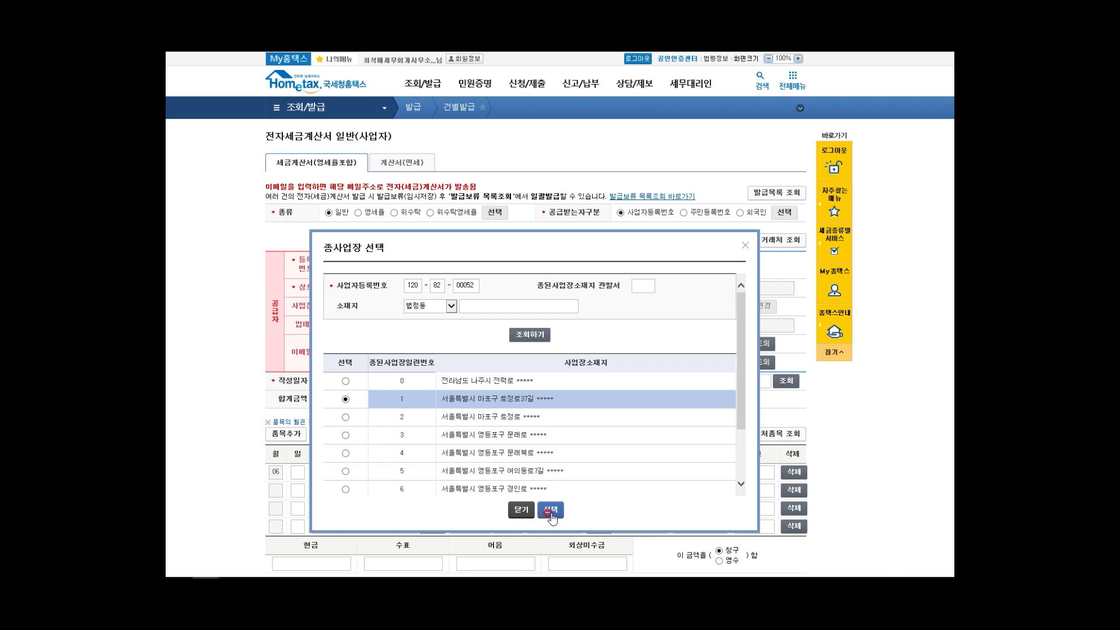
click(577, 331)
click(522, 308)
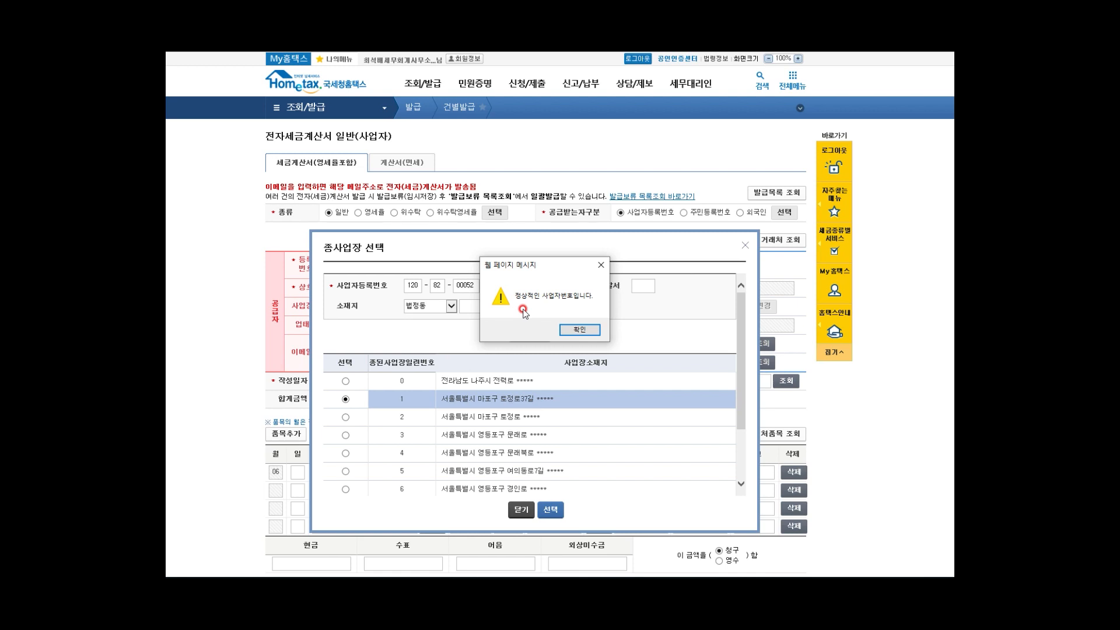
click(587, 330)
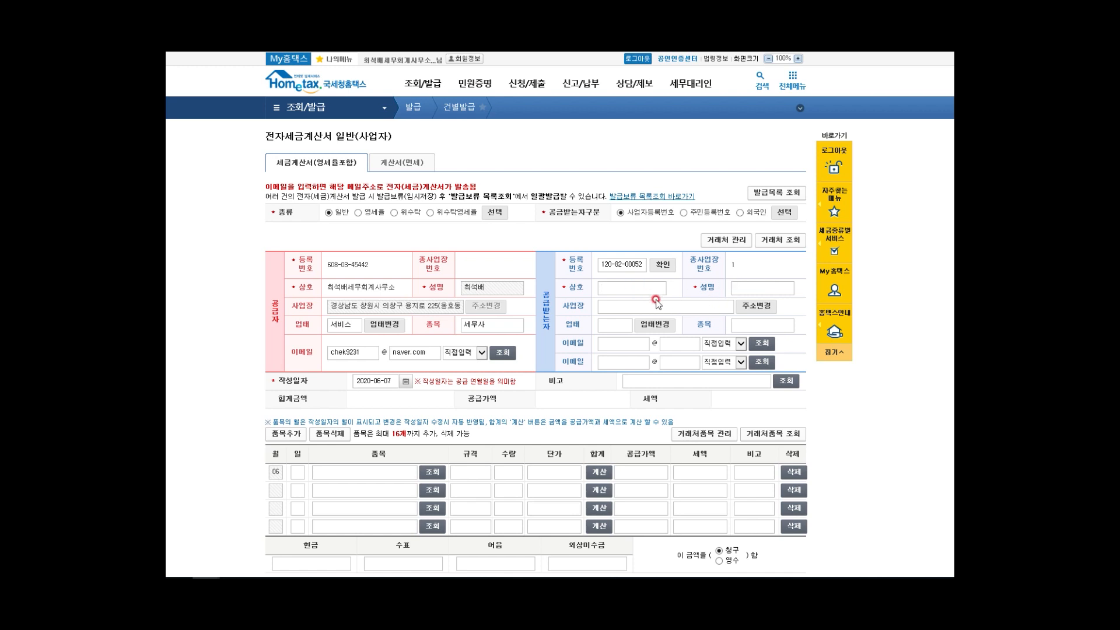
Step: Enter buyer name 한국전력공사삼성동지점 and the representative's name, fixing a typo
text(한국)
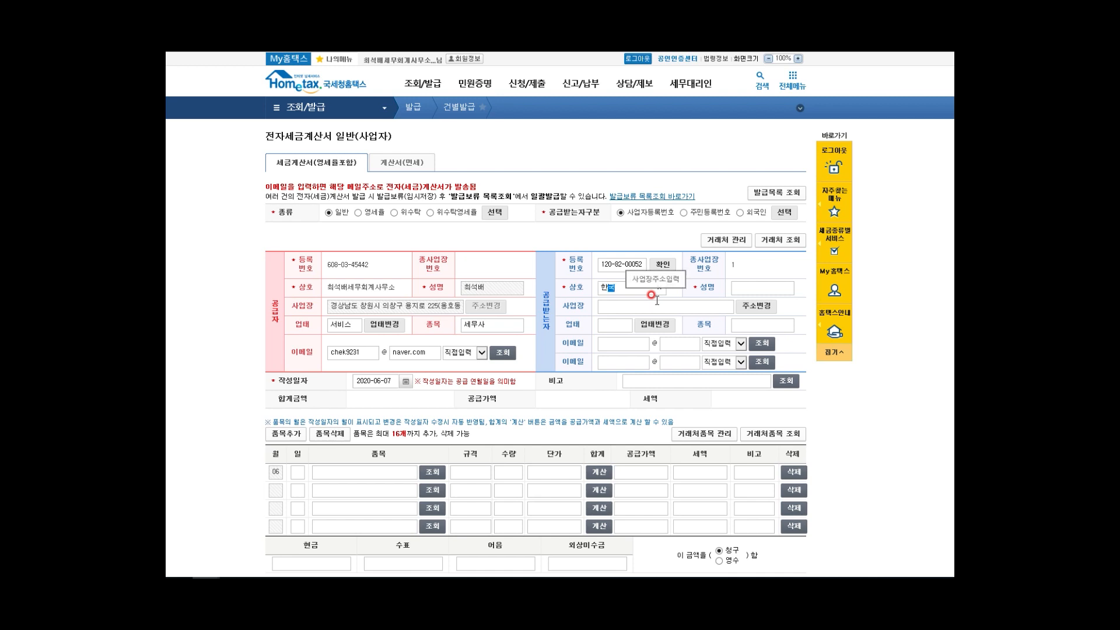
text(전력공사)
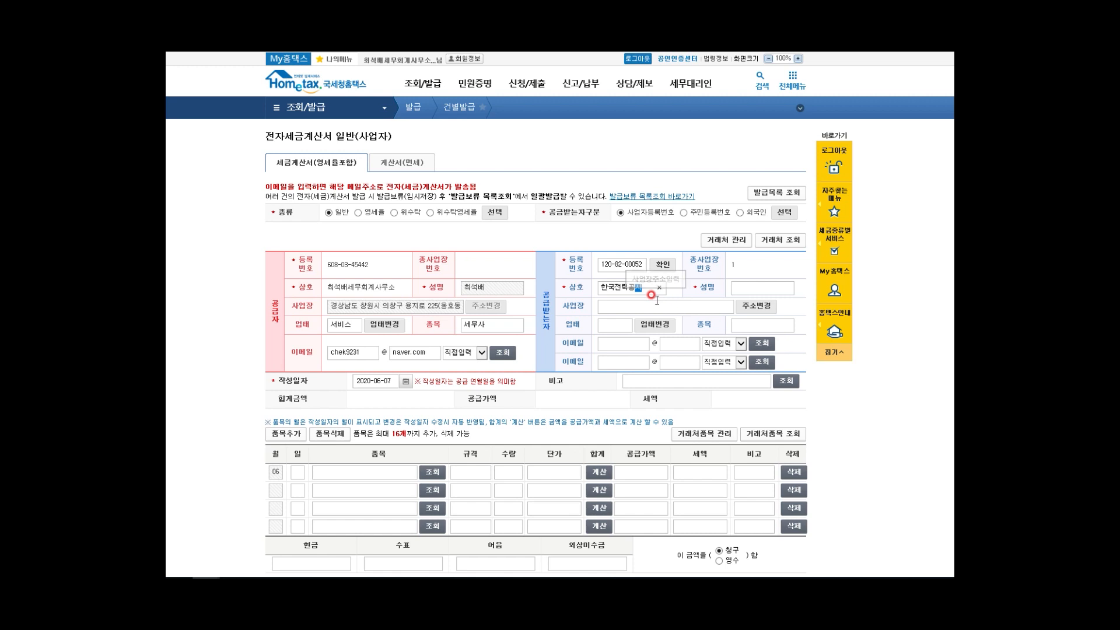
text(삼성동지점)
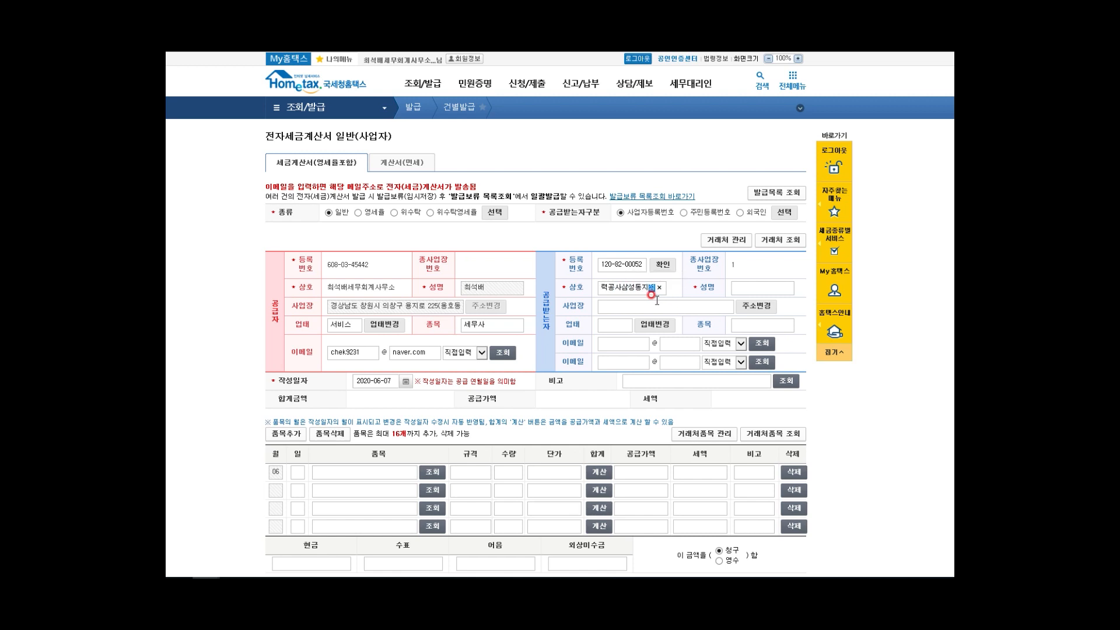
click(738, 286)
text(ㄱ장수)
key(BackSpace)
key(BackSpace)
key(BackSpace)
key(BackSpace)
click(616, 306)
Step: Change the invoice writing date from 2020-06-07 to 2020-06-02 using the calendar
mouse_move(309, 370)
mouse_down()
mouse_move(272, 385)
mouse_move(273, 367)
mouse_move(279, 391)
mouse_up()
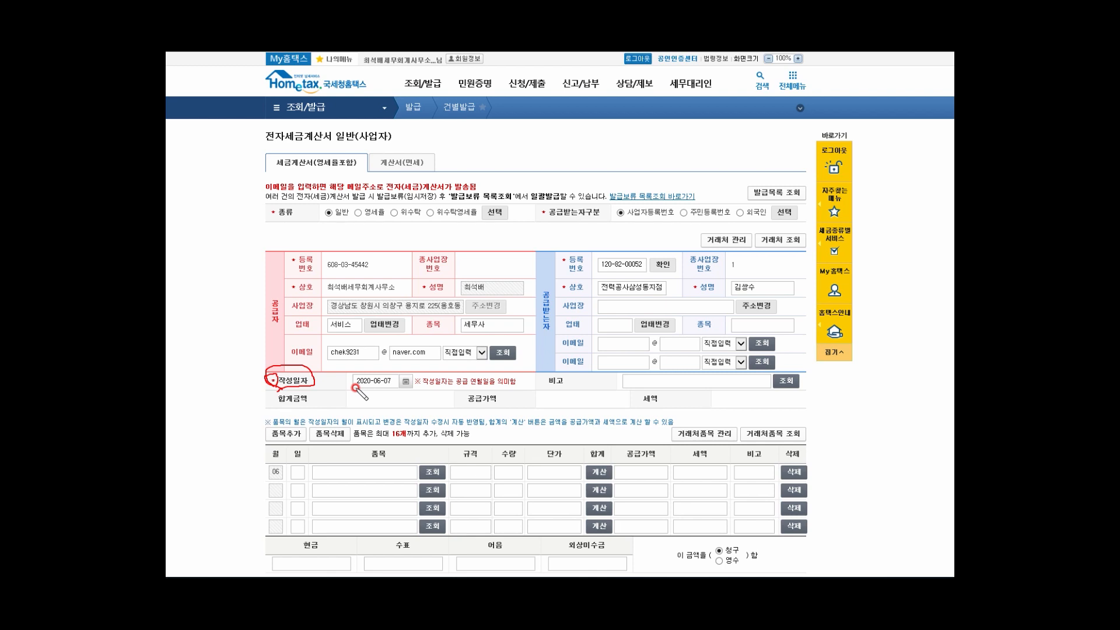
drag(355, 388, 391, 385)
click(403, 382)
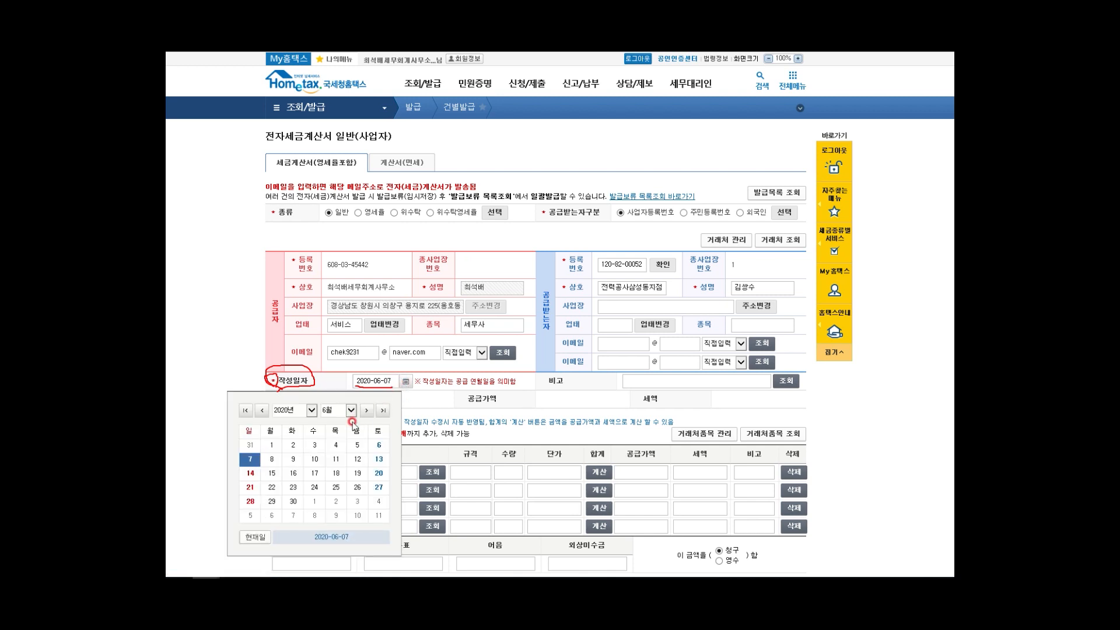
click(293, 445)
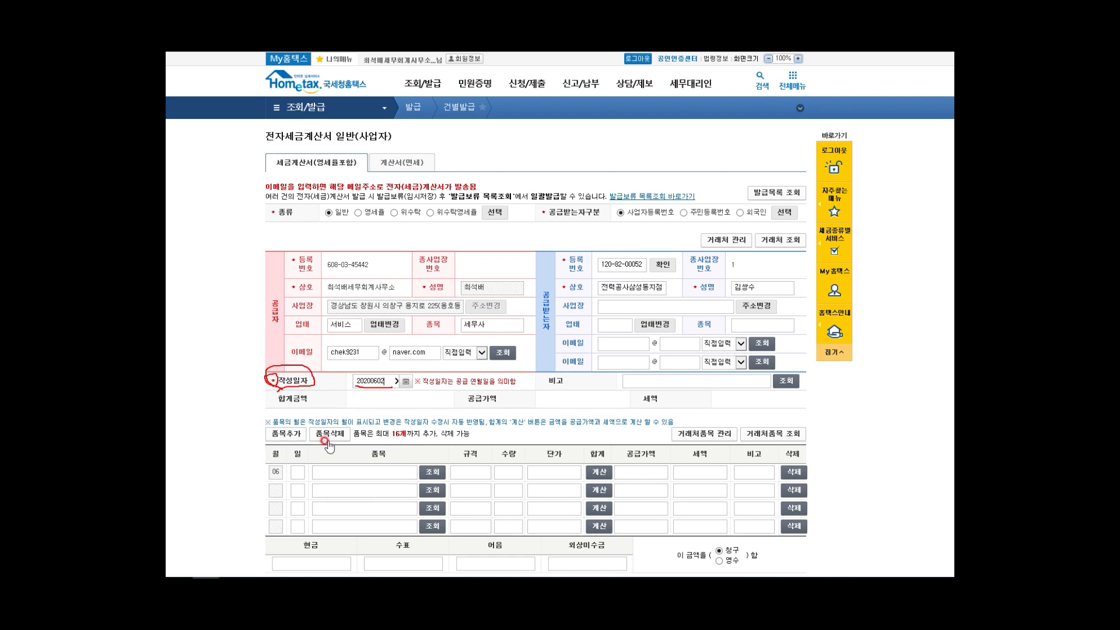
Step: Fill item line 1: day 02, 세무자문료, quantity 1, unit price 1,000,000
click(298, 470)
click(399, 472)
text(세무자문료)
click(480, 470)
click(505, 473)
click(628, 470)
text(1)
click(564, 471)
text(1,000,000)
Step: Auto-calculate row 1's supply value and tax, accepting the 1,100,000 total
click(599, 472)
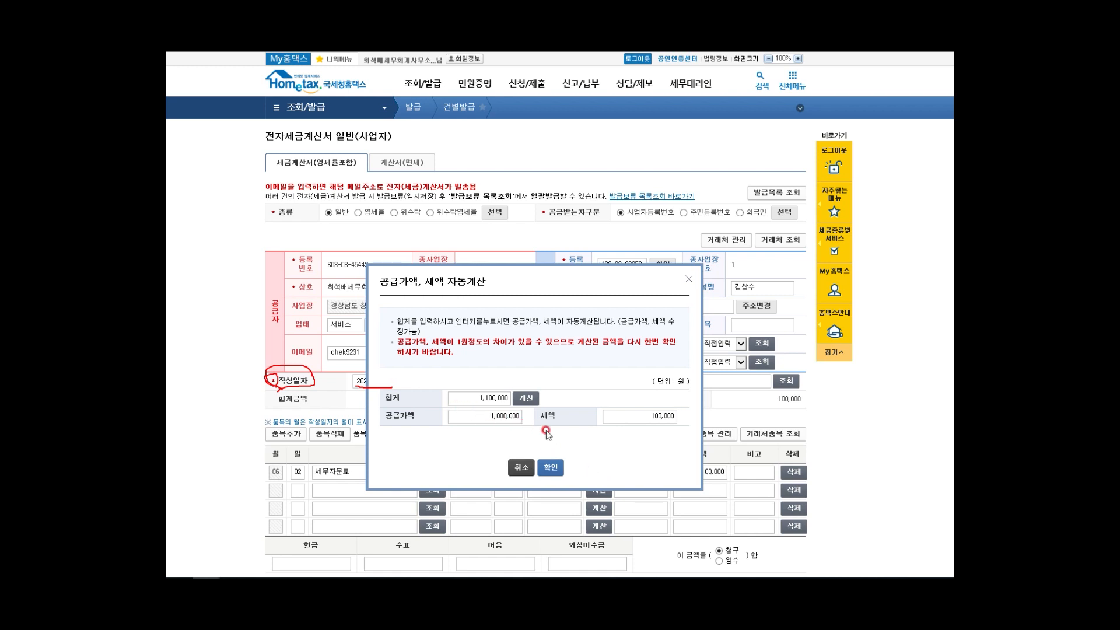
click(552, 468)
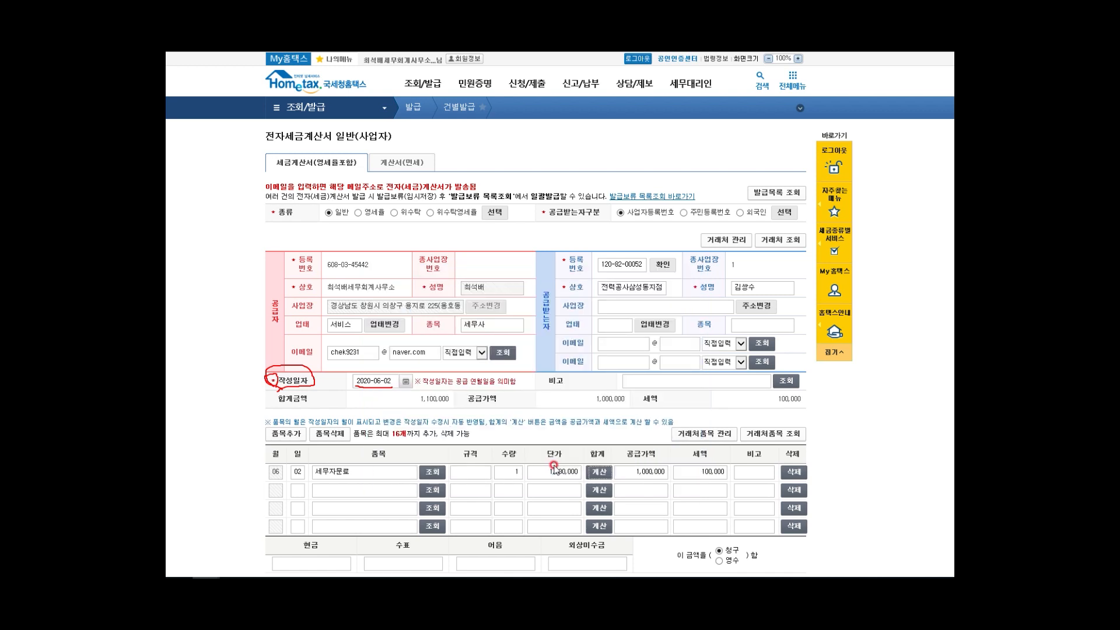
Step: Enter 1,100,000 in the 현금 field and select 영수
click(338, 564)
text(110)
click(719, 561)
scroll(560, 350, down, 2)
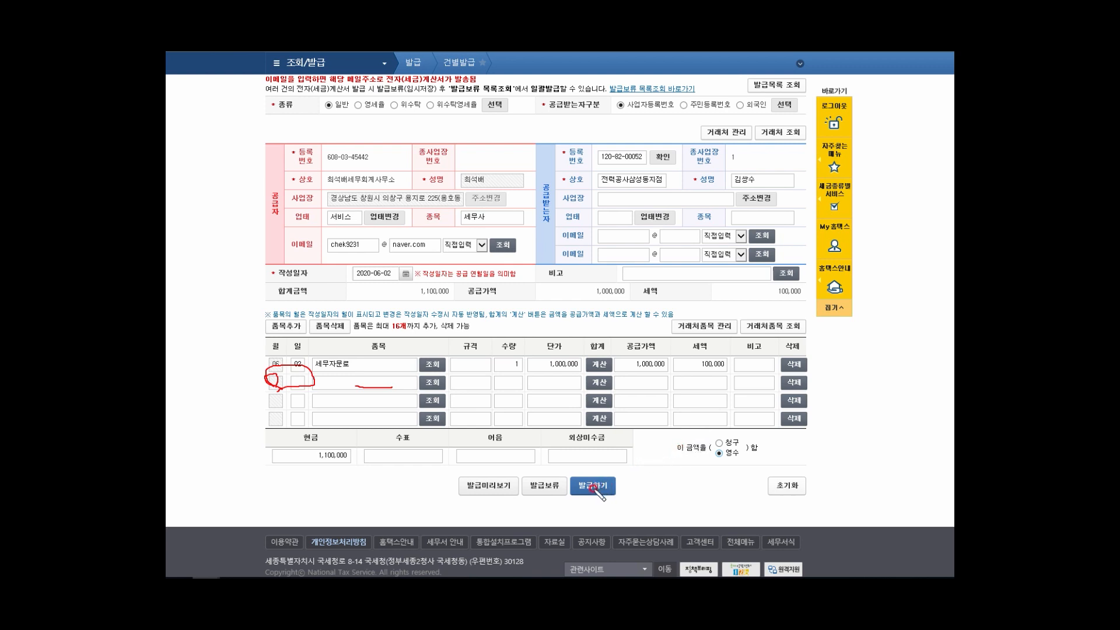
mouse_move(572, 492)
mouse_down()
mouse_move(575, 467)
mouse_move(618, 476)
mouse_move(610, 499)
mouse_move(587, 502)
mouse_up()
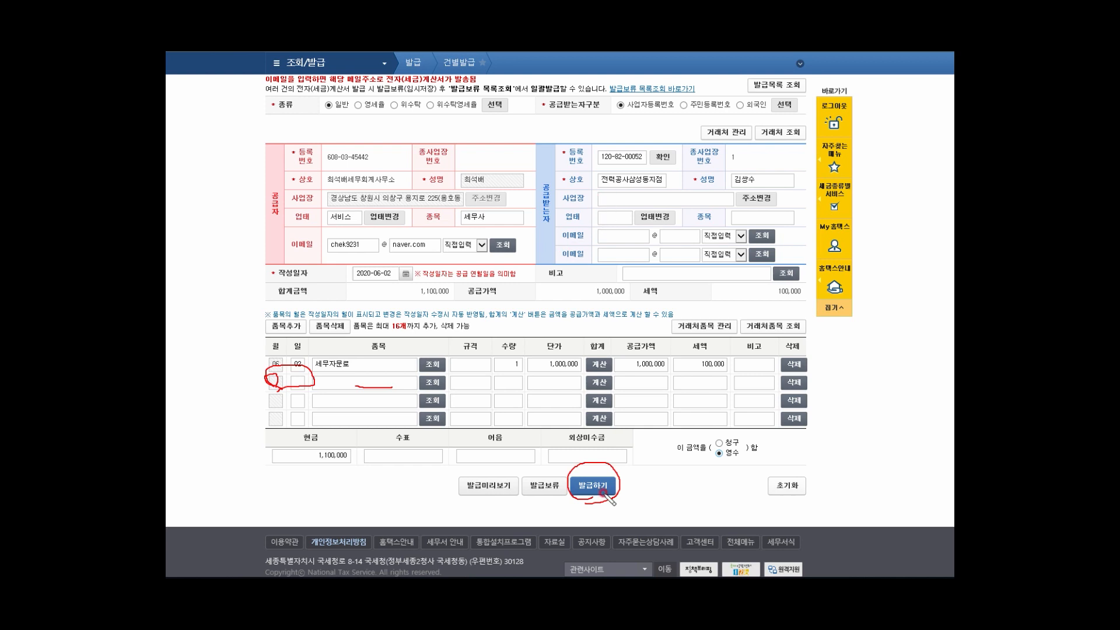
mouse_move(464, 418)
mouse_down()
mouse_move(391, 387)
mouse_move(190, 52)
mouse_move(624, 88)
mouse_move(692, 294)
mouse_move(469, 389)
mouse_up()
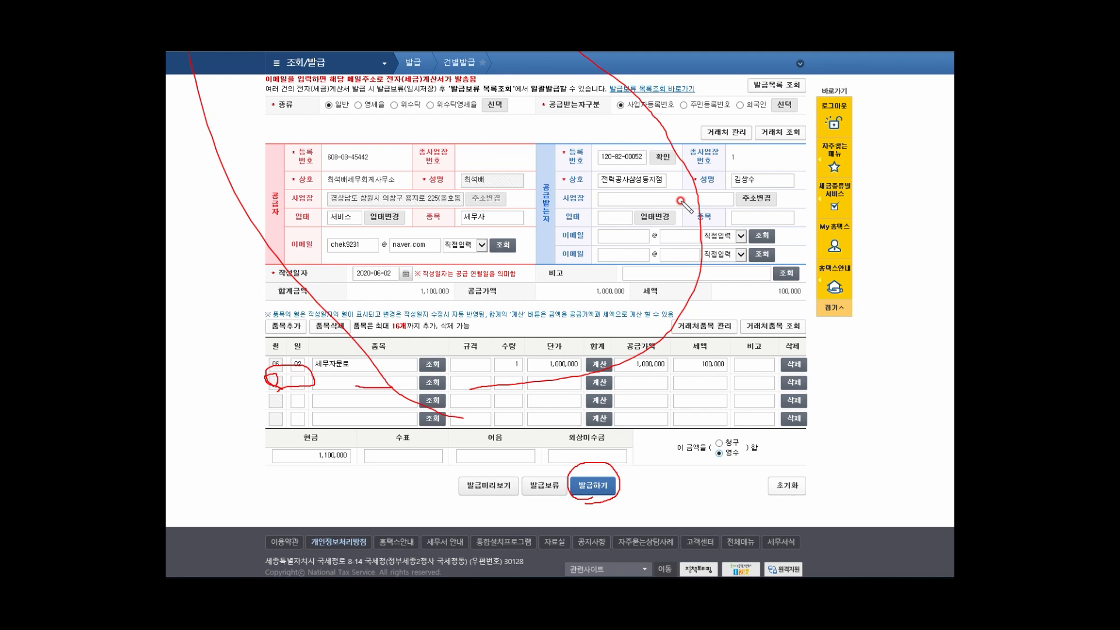
key(Escape)
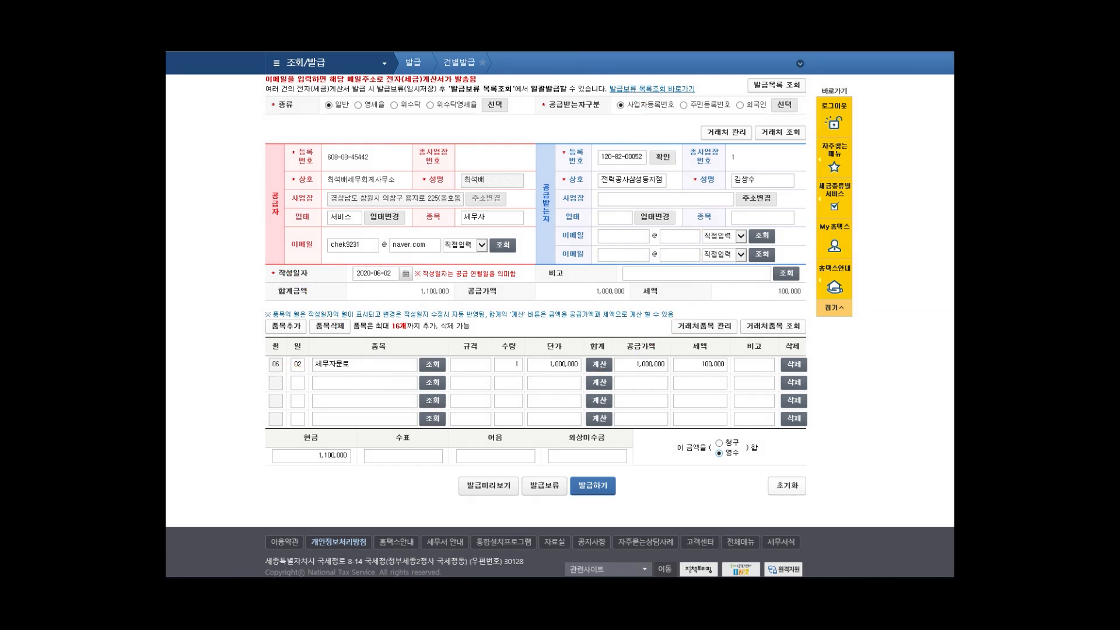
Step: Reset the form with 초기화 and bring up 조회/발급 > 전자세금계산서 > 발급
click(786, 487)
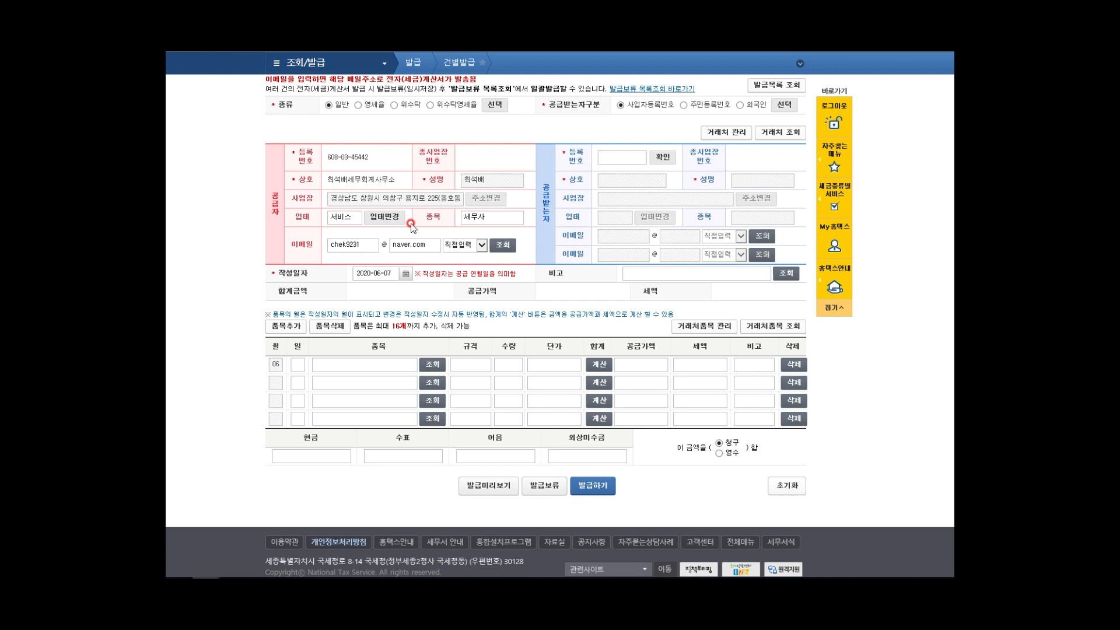
click(382, 67)
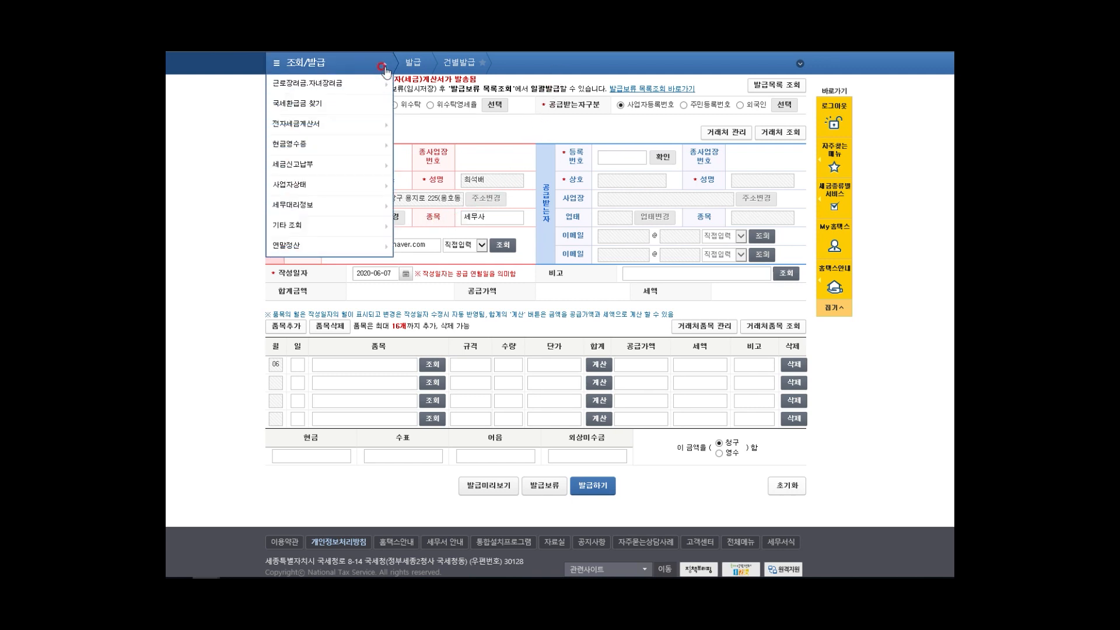
mouse_move(356, 125)
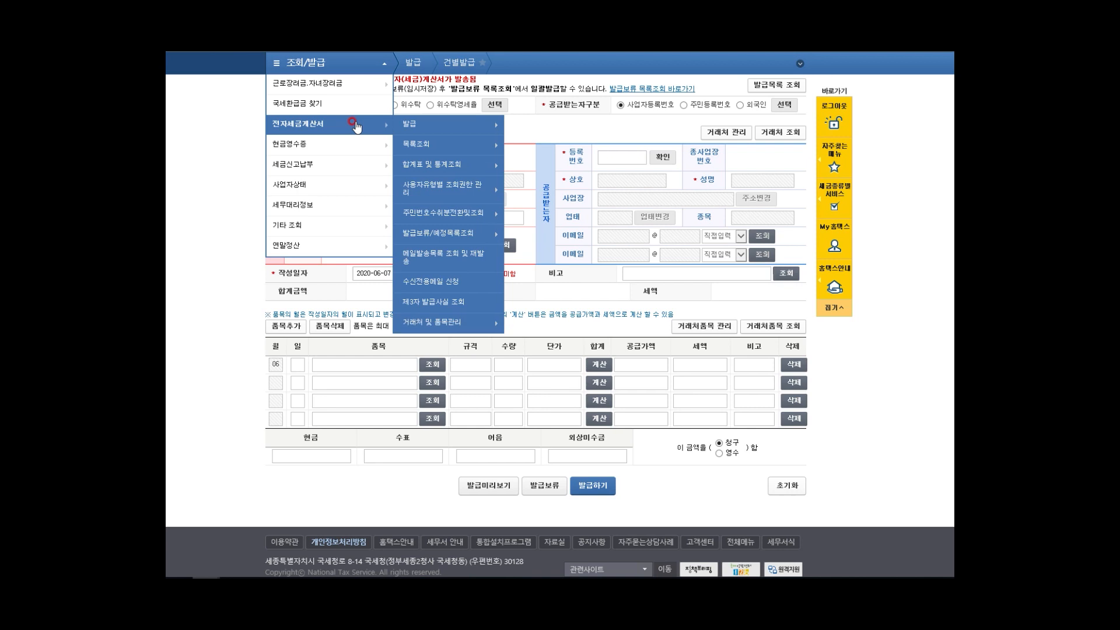
mouse_move(440, 127)
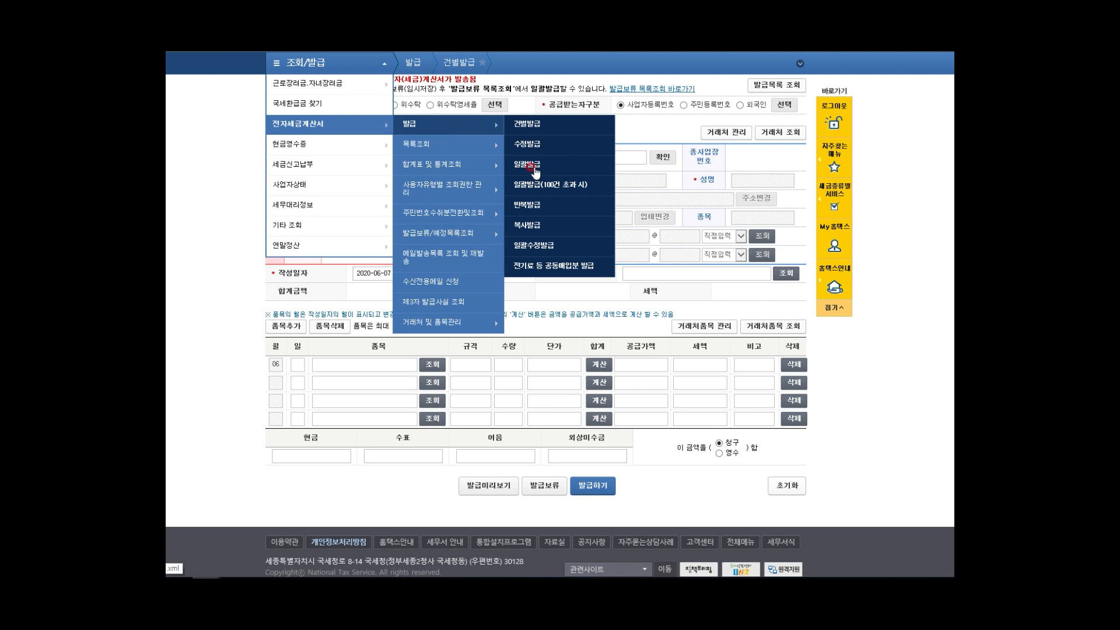
Step: Open the 일괄발급 bulk invoice page and mark the 일괄작성 양식내려기 and 찾아보기 buttons
click(534, 169)
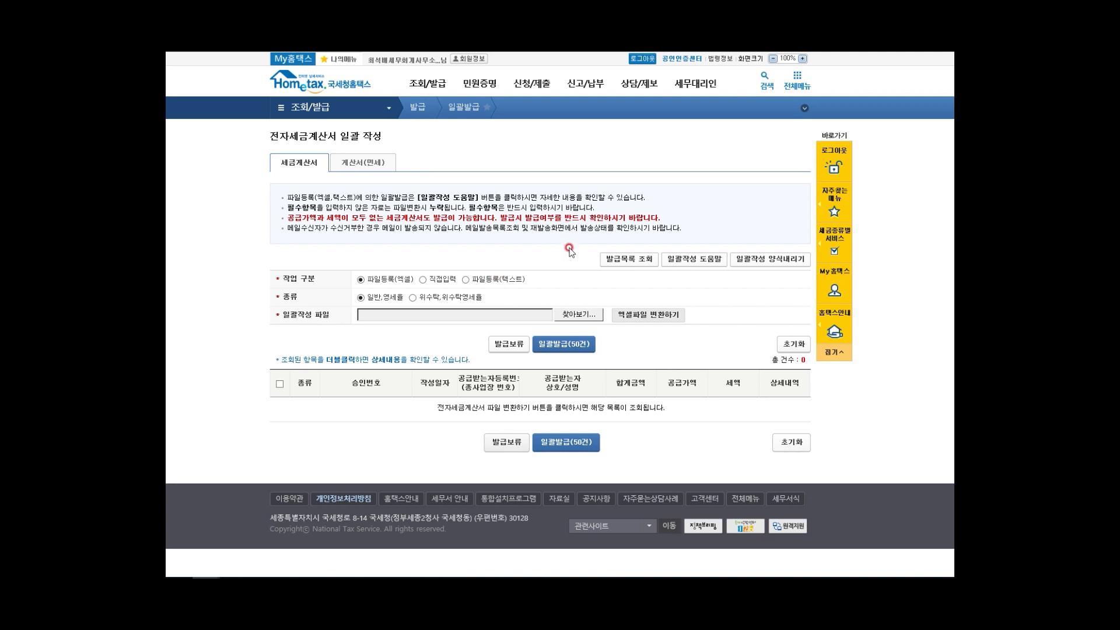
mouse_move(757, 270)
mouse_down()
mouse_move(736, 270)
mouse_move(729, 252)
mouse_move(773, 239)
mouse_move(801, 245)
mouse_move(813, 262)
mouse_move(797, 277)
mouse_move(762, 273)
mouse_up()
click(757, 272)
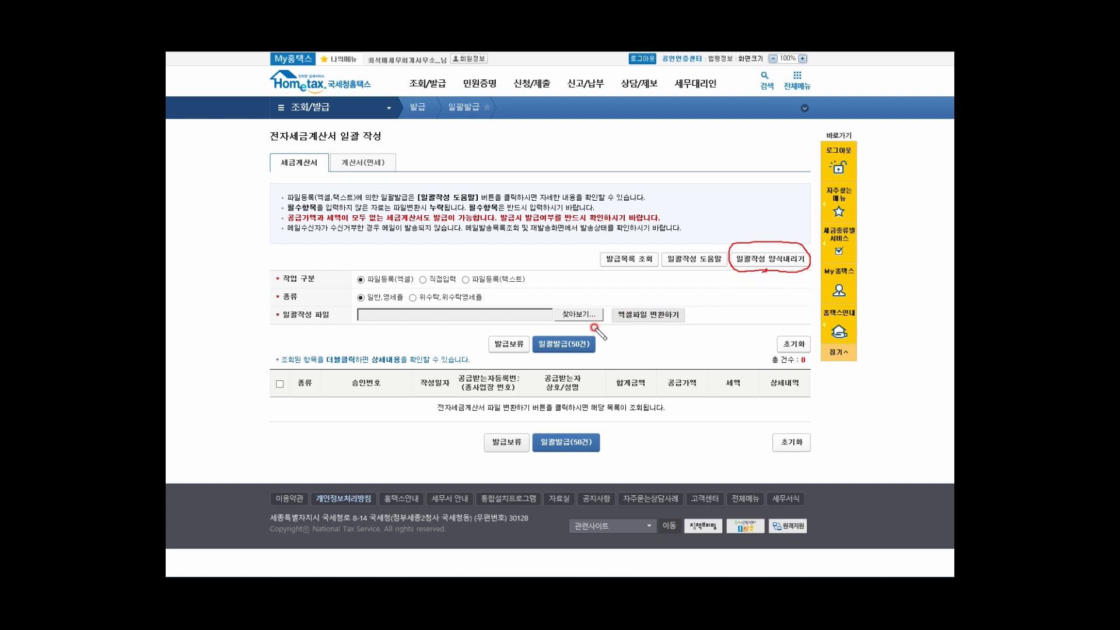
mouse_move(594, 328)
mouse_down()
mouse_move(563, 328)
mouse_move(557, 311)
mouse_move(587, 289)
mouse_move(602, 309)
mouse_move(581, 331)
mouse_up()
drag(384, 319, 537, 314)
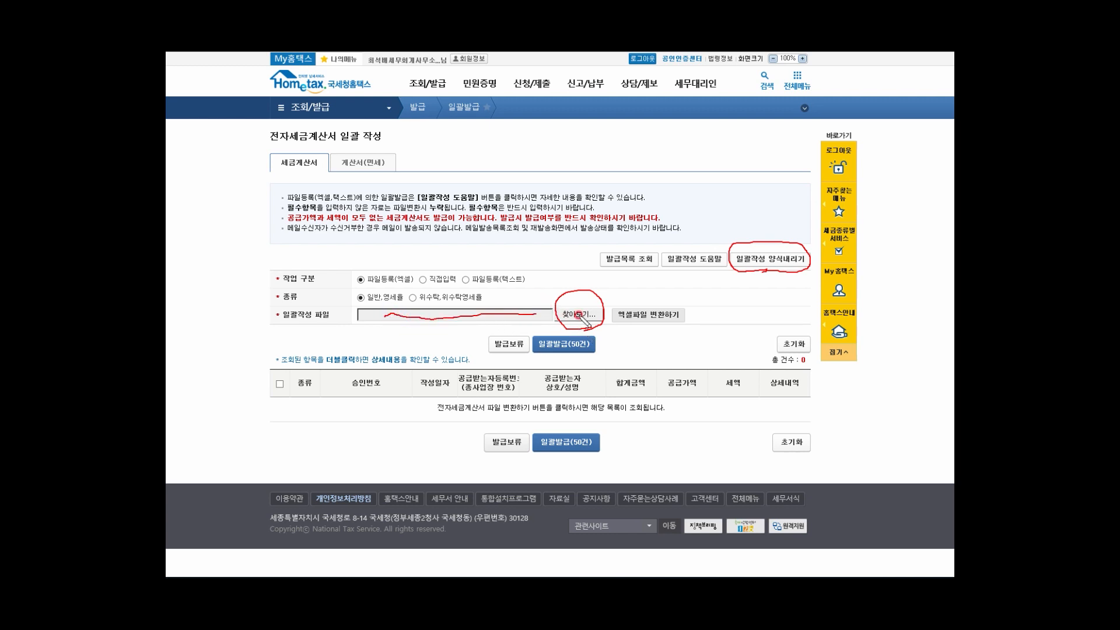
drag(636, 325, 625, 306)
mouse_move(768, 270)
mouse_down()
mouse_move(750, 275)
mouse_move(730, 250)
mouse_move(808, 239)
mouse_move(803, 273)
mouse_up()
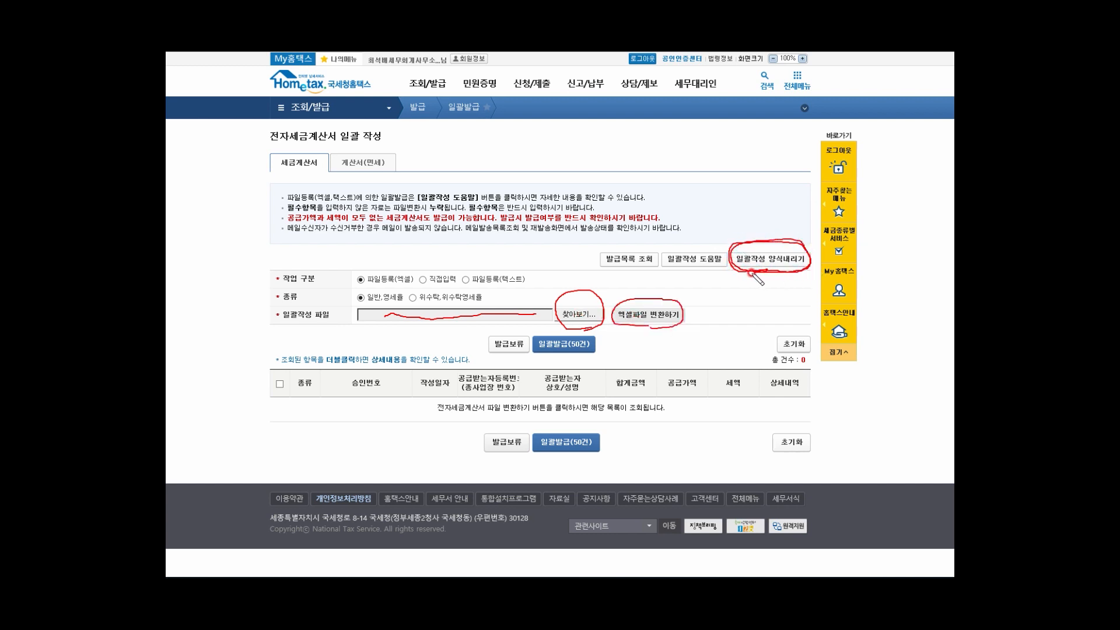
mouse_move(674, 323)
mouse_down()
mouse_move(617, 326)
mouse_move(647, 297)
mouse_move(682, 321)
mouse_up()
drag(304, 411, 304, 472)
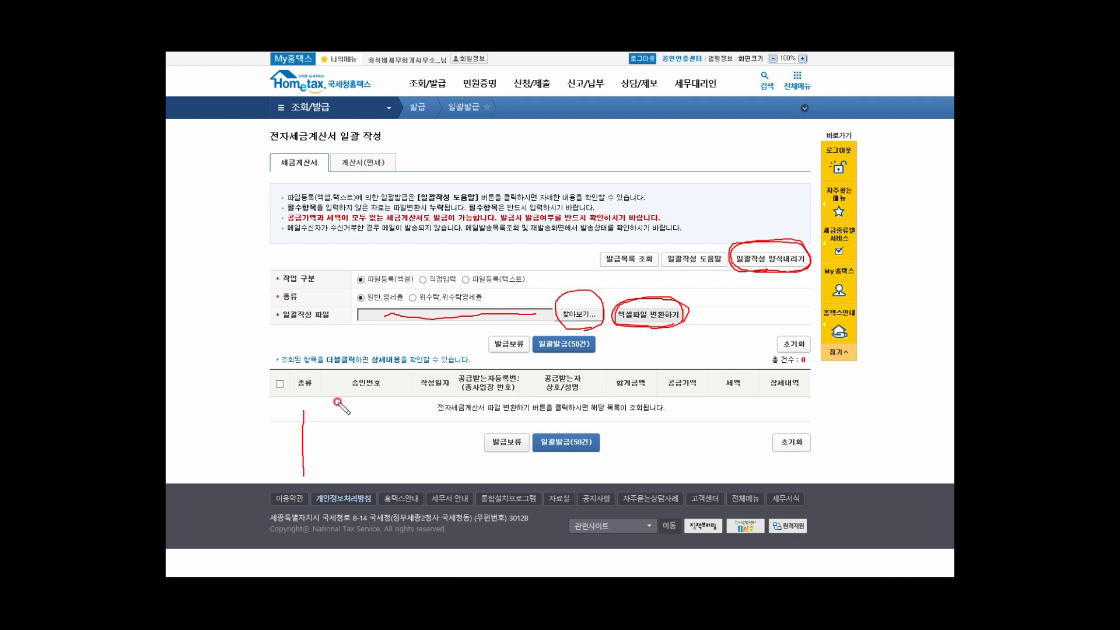
mouse_move(309, 392)
mouse_down()
mouse_move(316, 381)
mouse_move(325, 392)
mouse_move(381, 377)
mouse_move(390, 395)
mouse_move(429, 372)
mouse_move(449, 391)
mouse_move(517, 378)
mouse_move(514, 392)
mouse_move(782, 389)
mouse_up()
drag(326, 435, 679, 427)
mouse_move(360, 461)
mouse_down()
mouse_move(696, 455)
mouse_move(403, 466)
mouse_move(646, 468)
mouse_up()
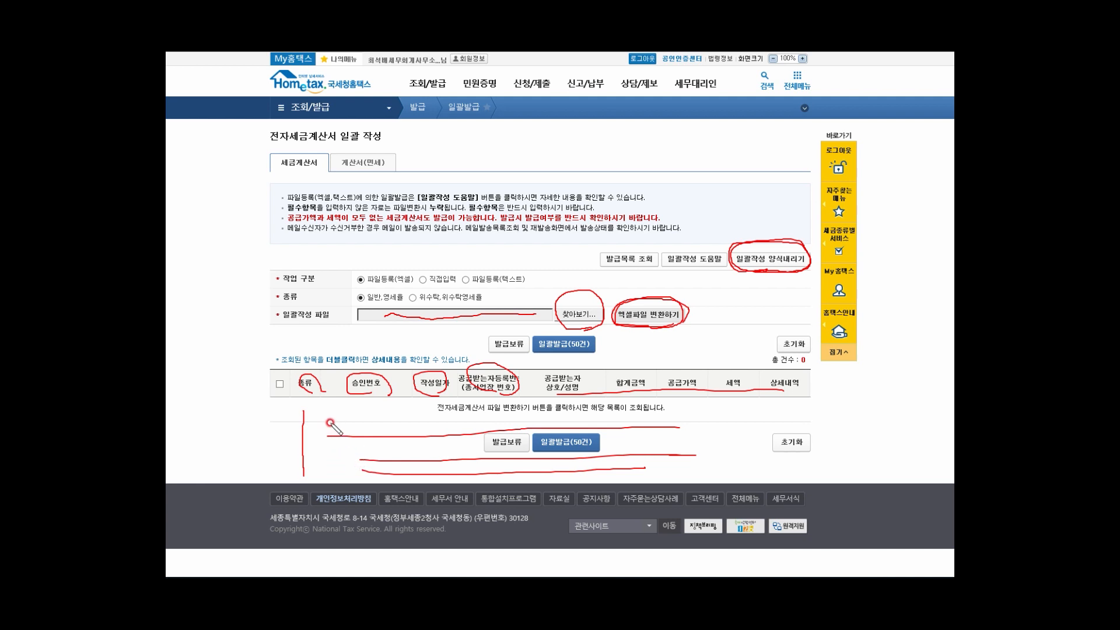
mouse_move(533, 437)
mouse_down()
mouse_move(587, 423)
mouse_move(601, 448)
mouse_move(534, 455)
mouse_move(568, 446)
mouse_up()
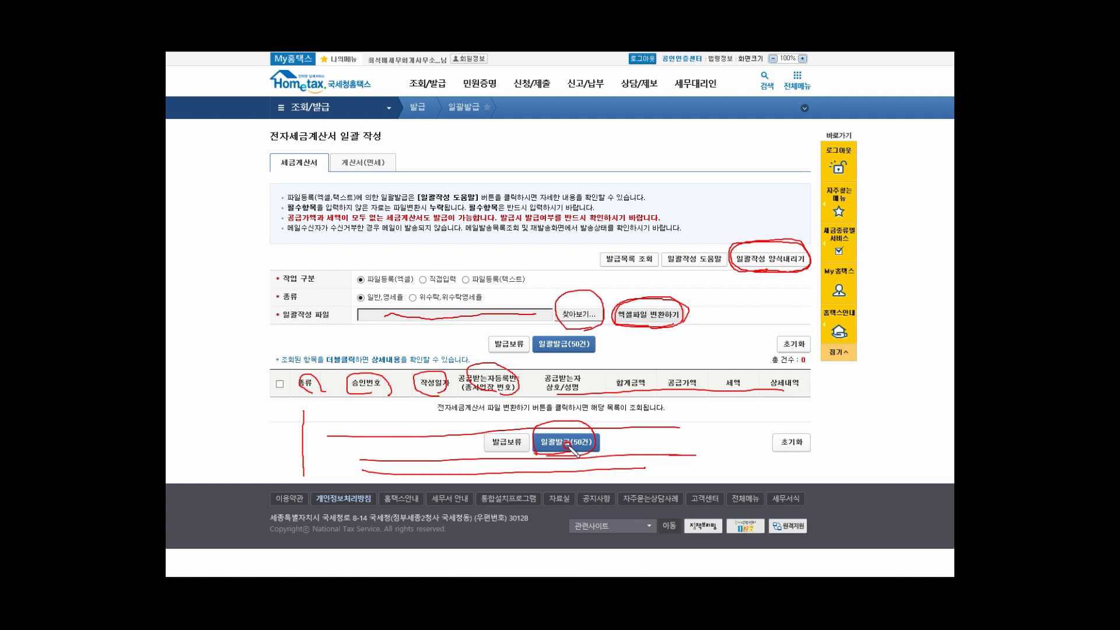
mouse_move(591, 374)
mouse_down()
mouse_move(544, 366)
mouse_move(536, 340)
mouse_up()
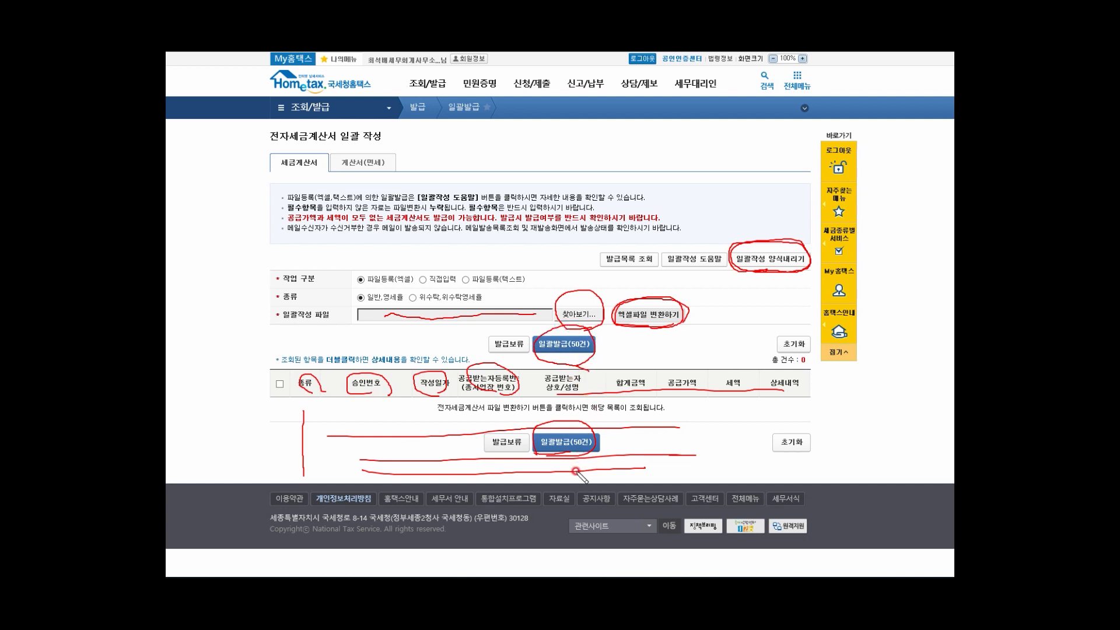
mouse_move(546, 449)
mouse_down()
mouse_move(555, 415)
mouse_move(598, 435)
mouse_move(589, 454)
mouse_move(565, 463)
mouse_up()
Step: Open the downloaded 세금계산서등록양식(일반).xls and mark required orange columns A–C, E–F, K, M–N
click(765, 261)
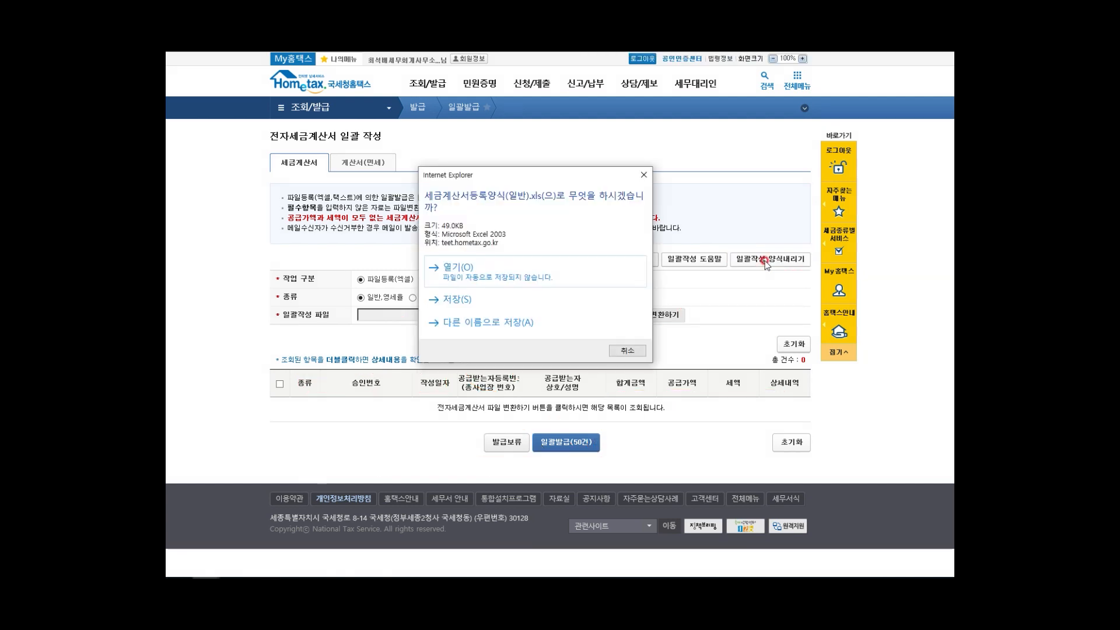
click(458, 268)
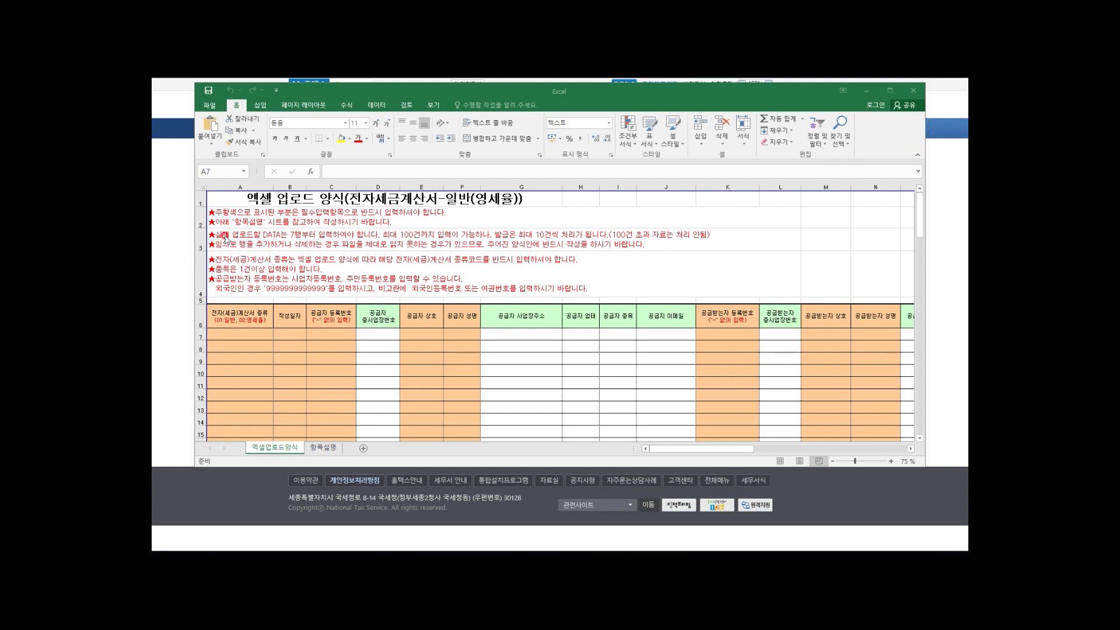
drag(218, 217, 443, 214)
mouse_move(328, 370)
mouse_down()
mouse_move(257, 382)
mouse_move(254, 300)
mouse_move(333, 321)
mouse_move(331, 363)
mouse_up()
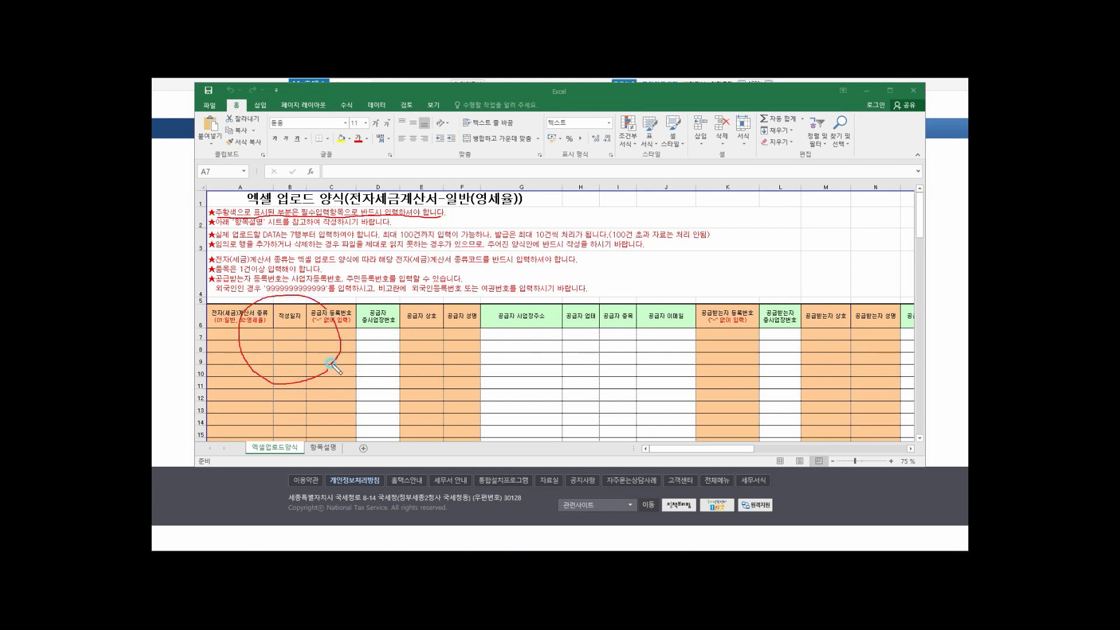
mouse_move(460, 371)
mouse_down()
mouse_move(432, 370)
mouse_move(411, 316)
mouse_move(450, 368)
mouse_up()
drag(723, 290, 739, 354)
drag(840, 284, 843, 360)
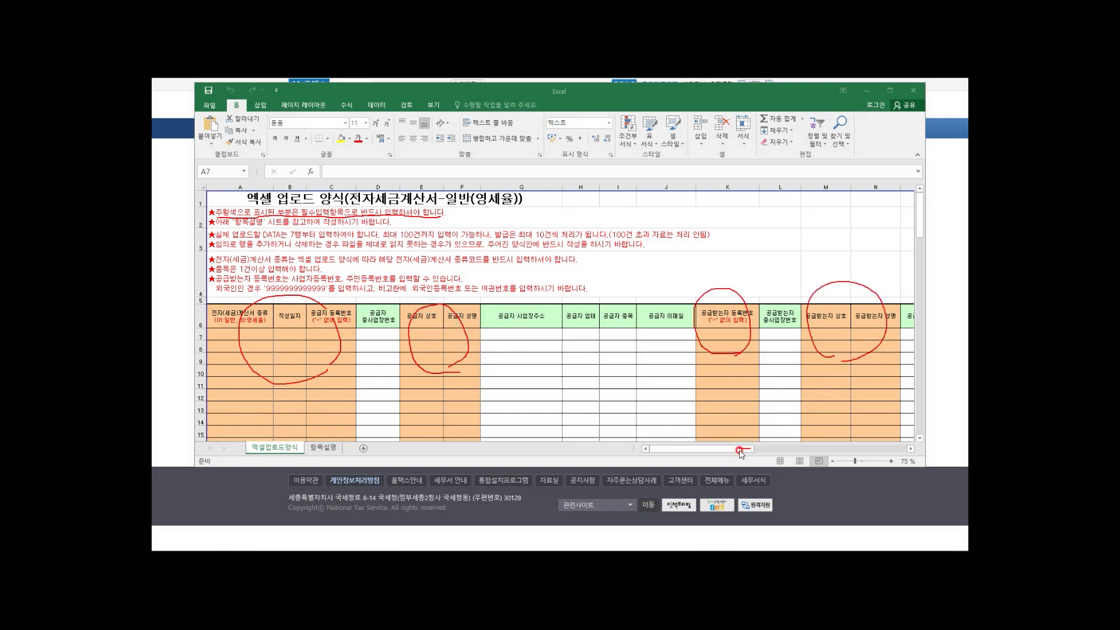
key(Escape)
mouse_move(748, 454)
mouse_down()
mouse_move(730, 452)
mouse_move(829, 450)
mouse_move(733, 453)
mouse_up()
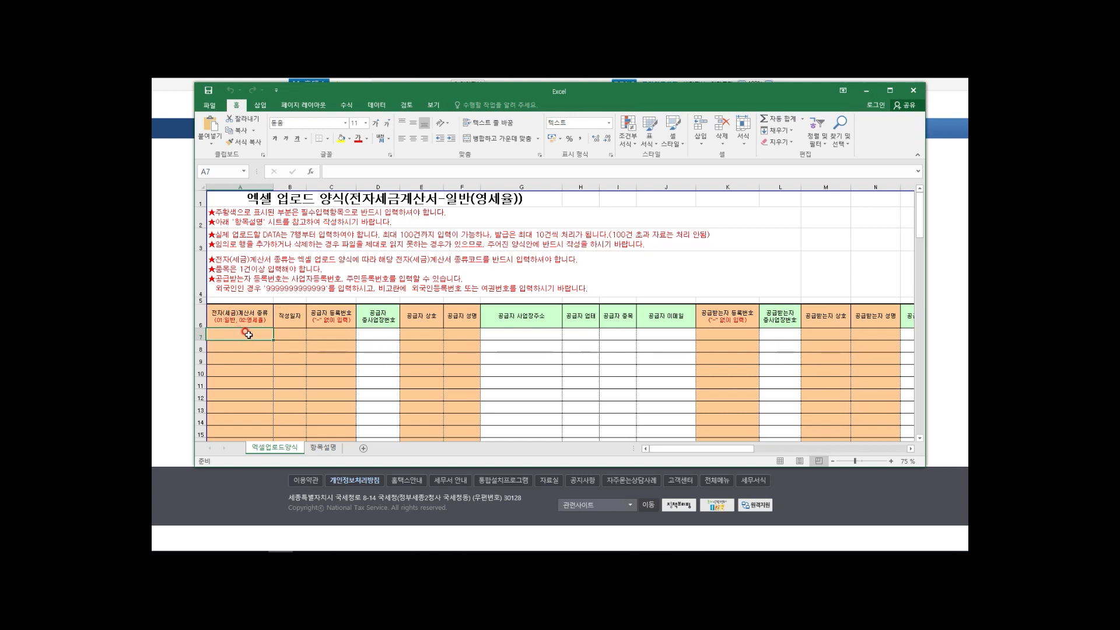
Step: Enter invoice type 01 in A7 and date 20200613 in B7
text(01)
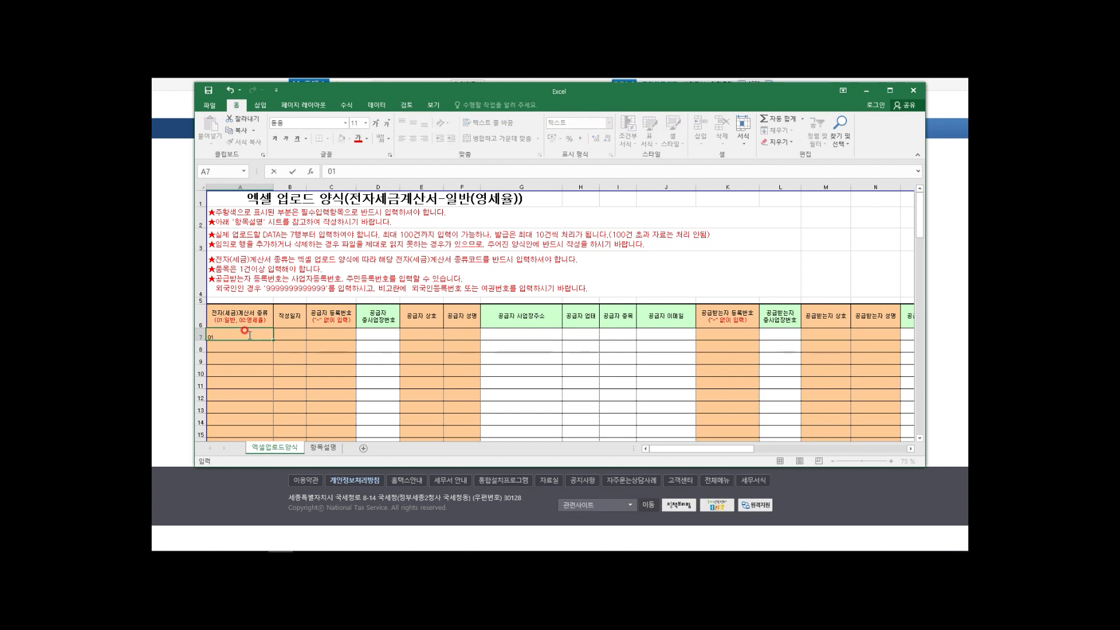
key(Return)
click(247, 333)
click(302, 332)
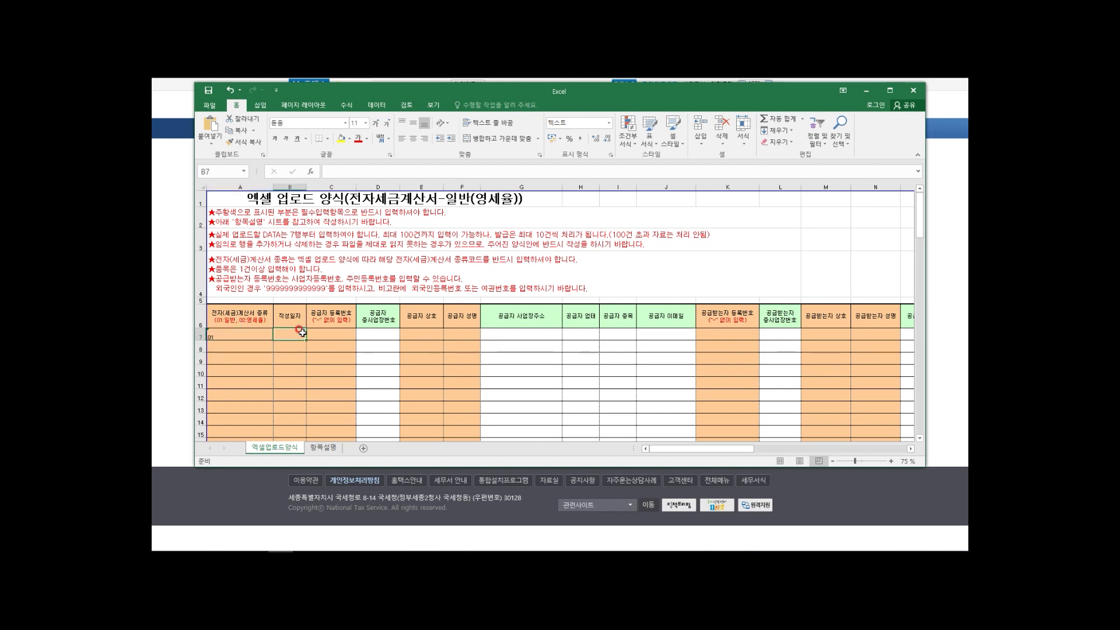
text(202006)
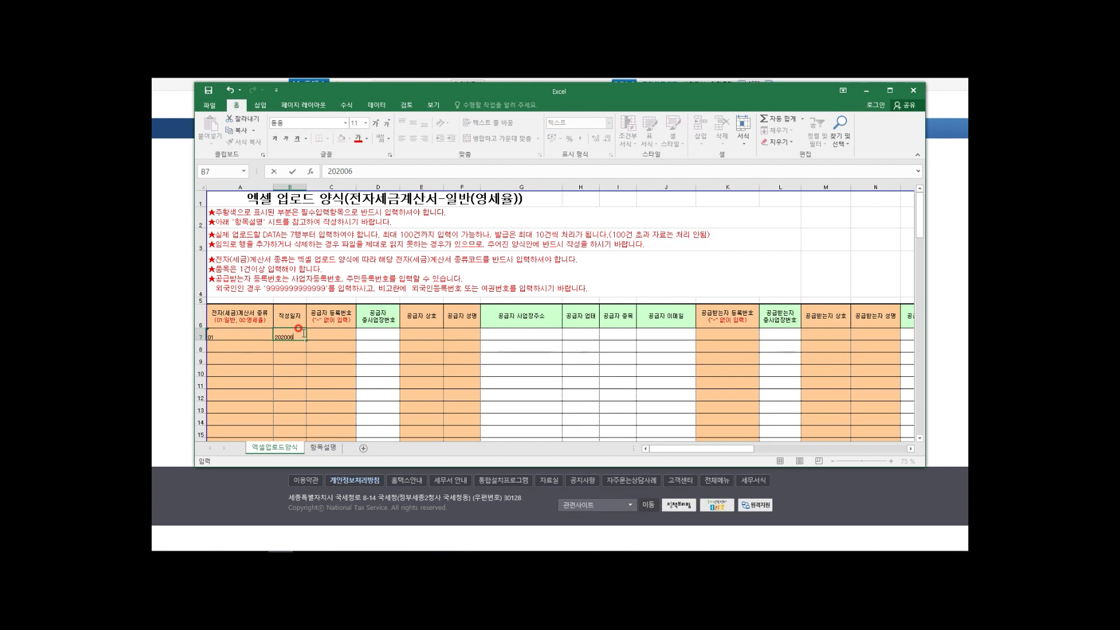
text(13)
key(Tab)
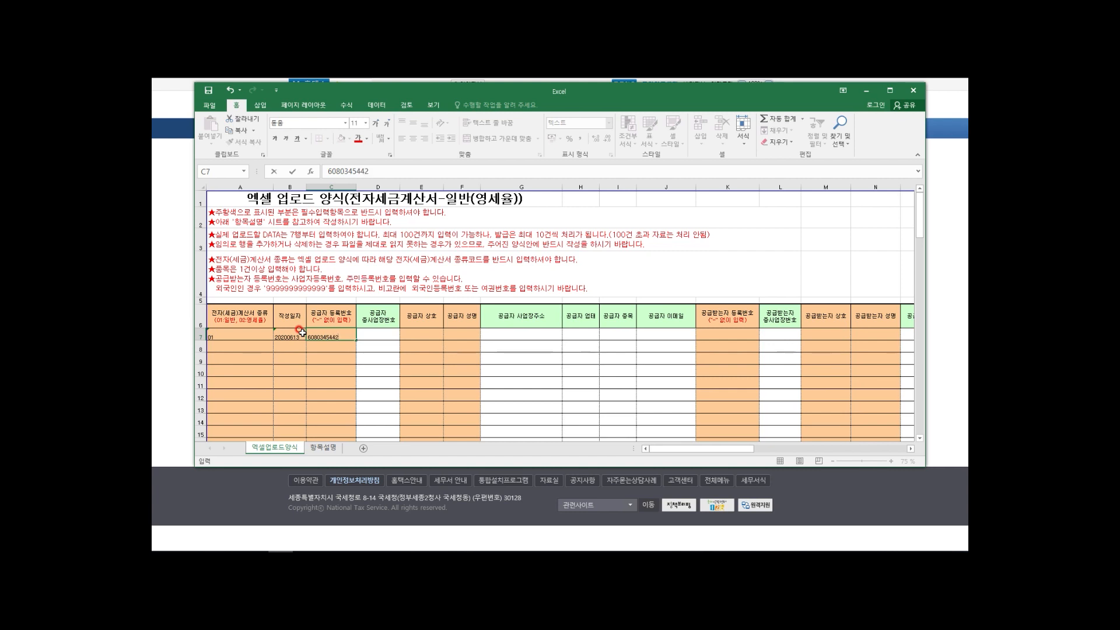
Step: Fill in the supplier's registration number, company name and representative's name in row 7
key(Tab)
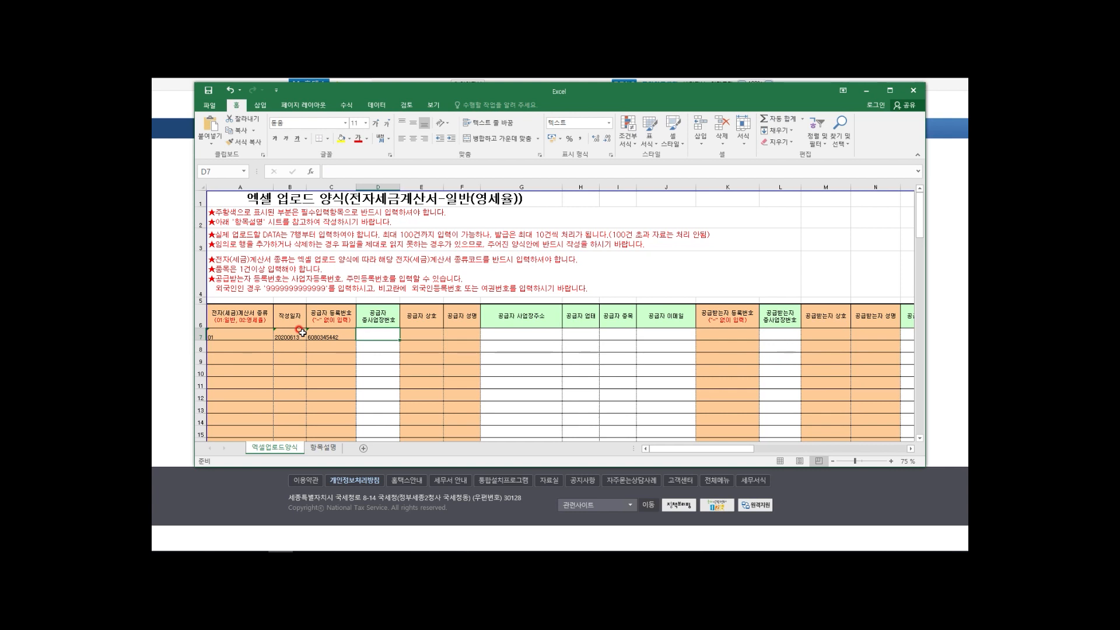
key(Tab)
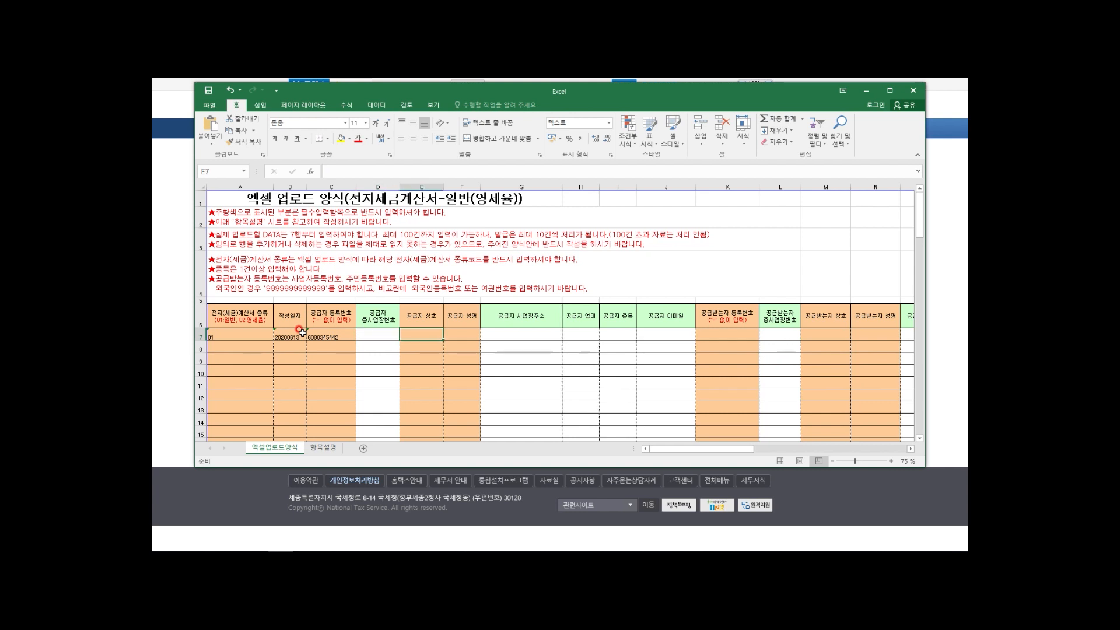
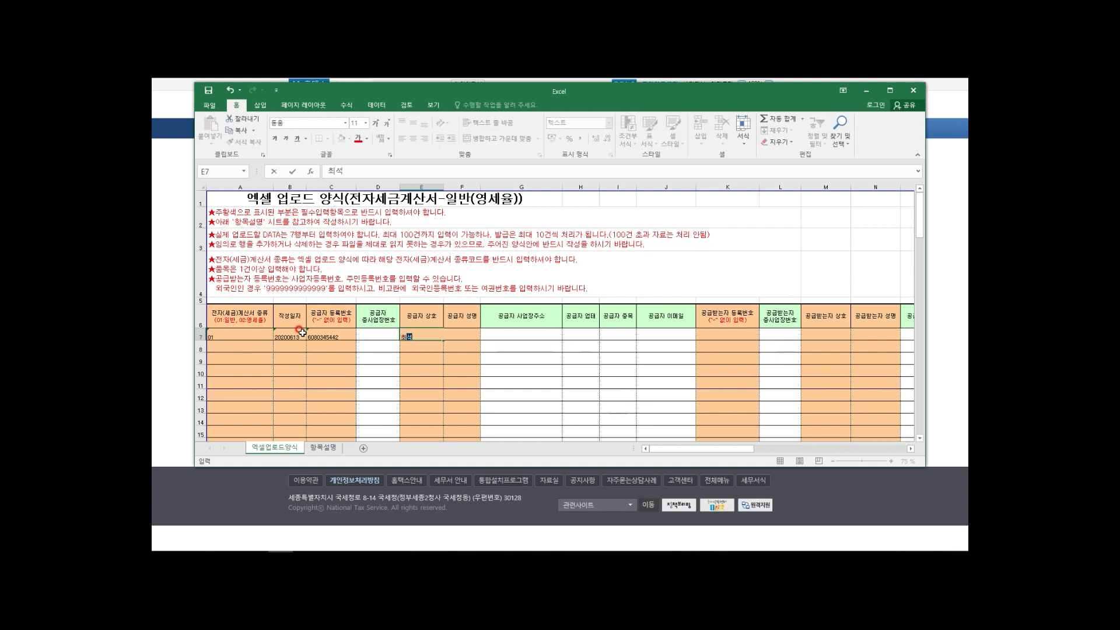
click(472, 335)
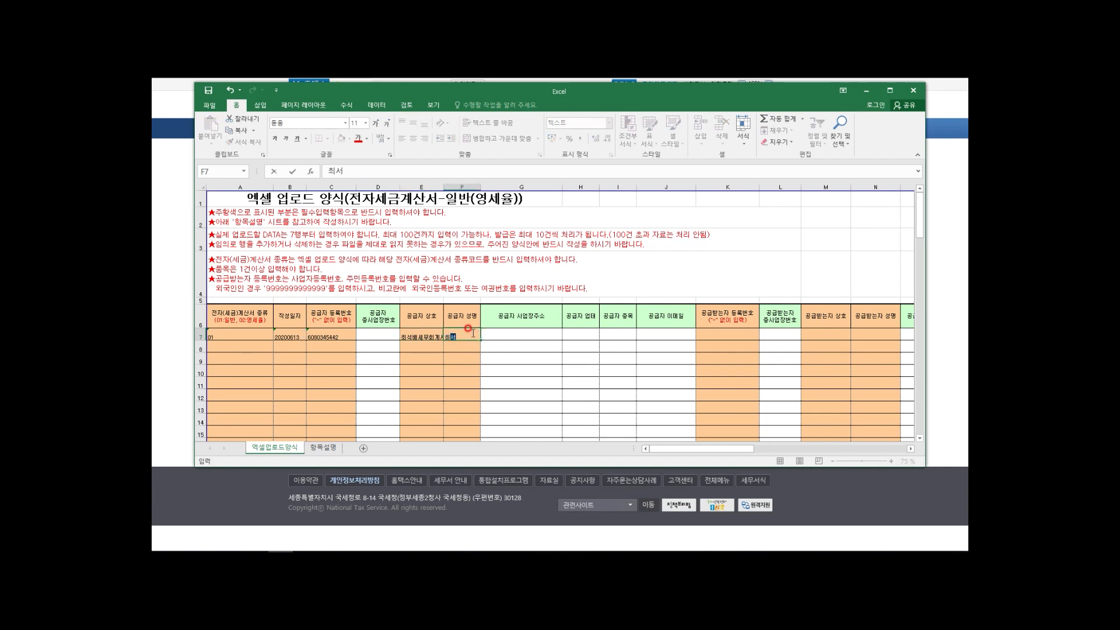
key(Tab)
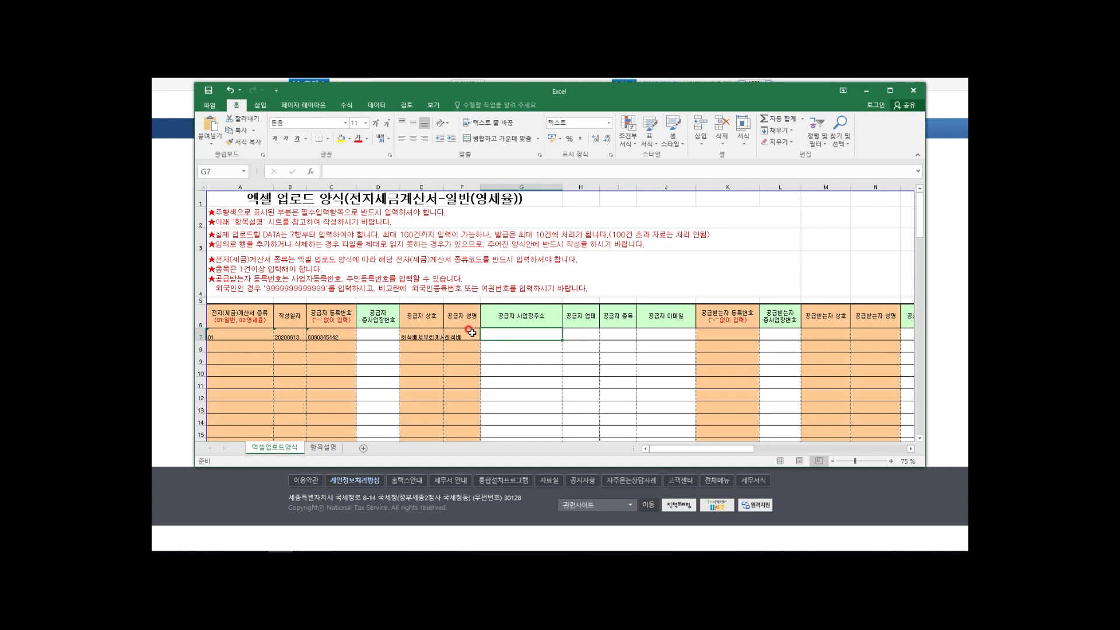
key(Tab)
key(Tab)
key(Tab)
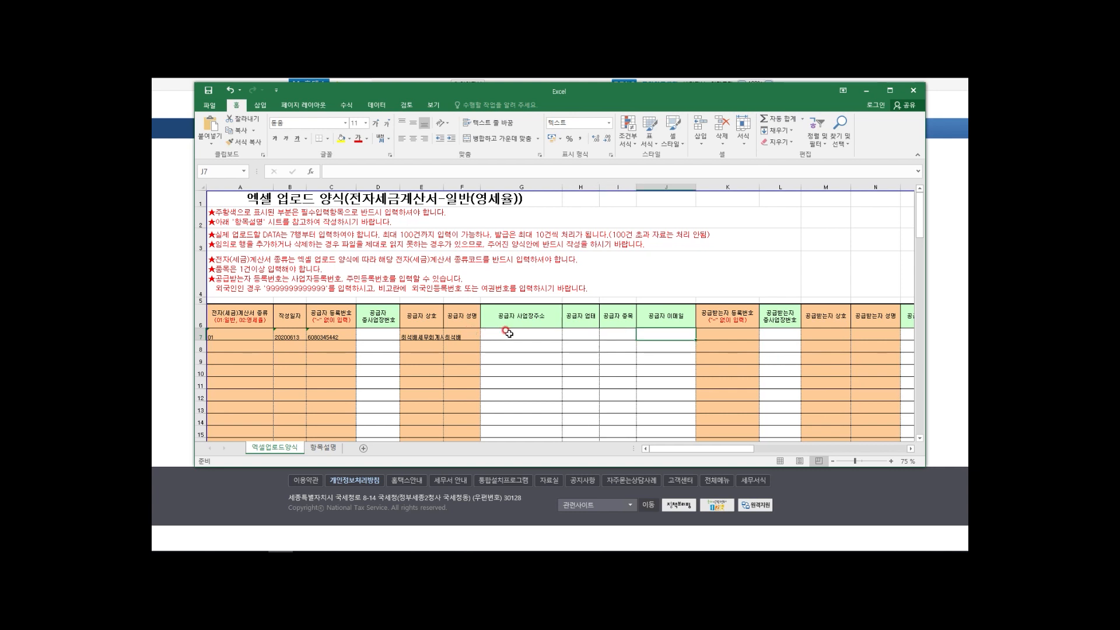
Step: Enter business type 서비스 in H7, item 세무사 in I7, and the supplier's e-mail in J7
click(581, 334)
text(서비스)
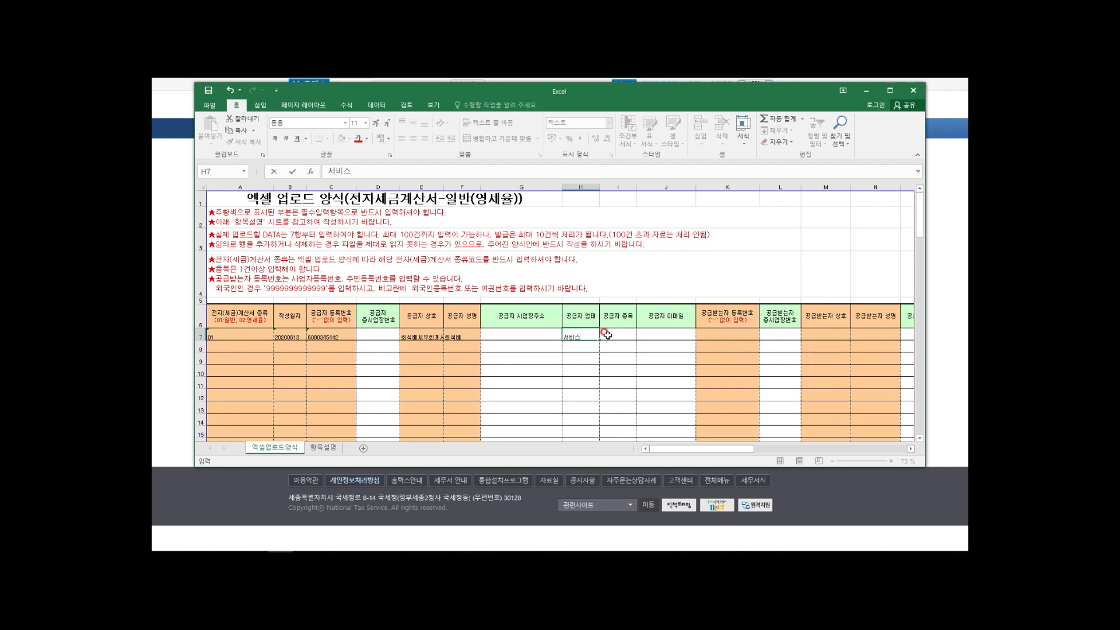
click(606, 334)
text(세무사)
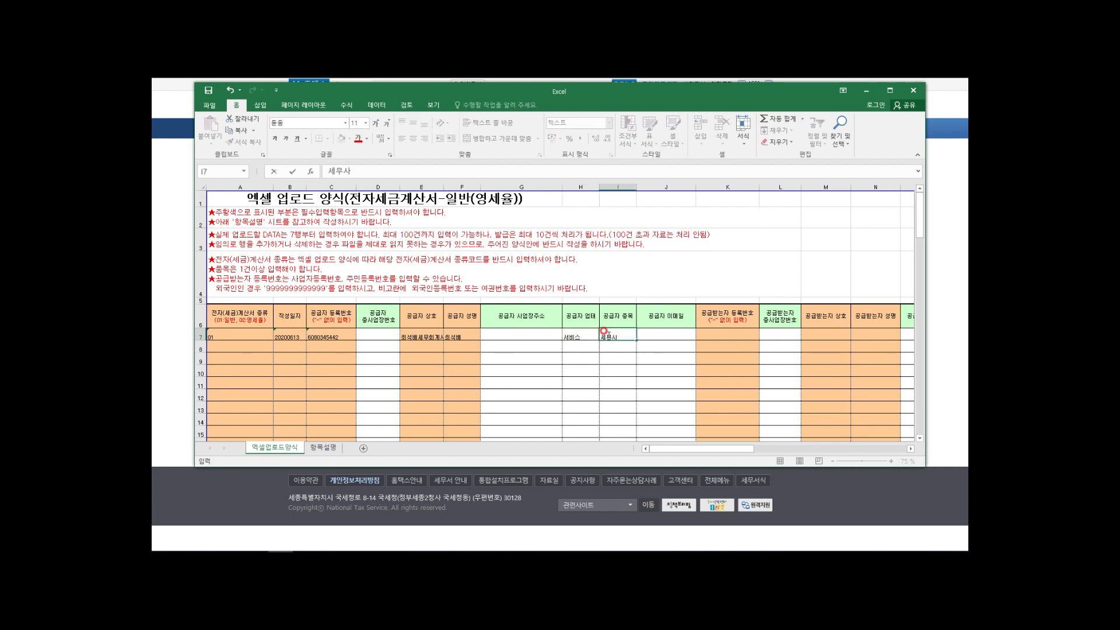
click(656, 333)
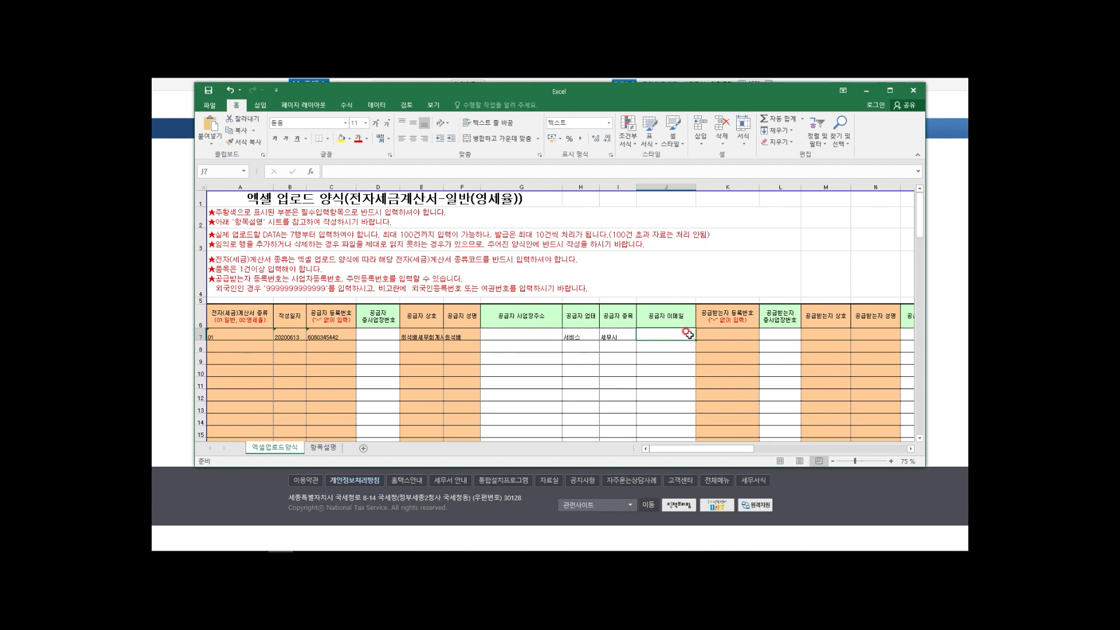
text(춘)
key(BackSpace)
key(BackSpace)
key(BackSpace)
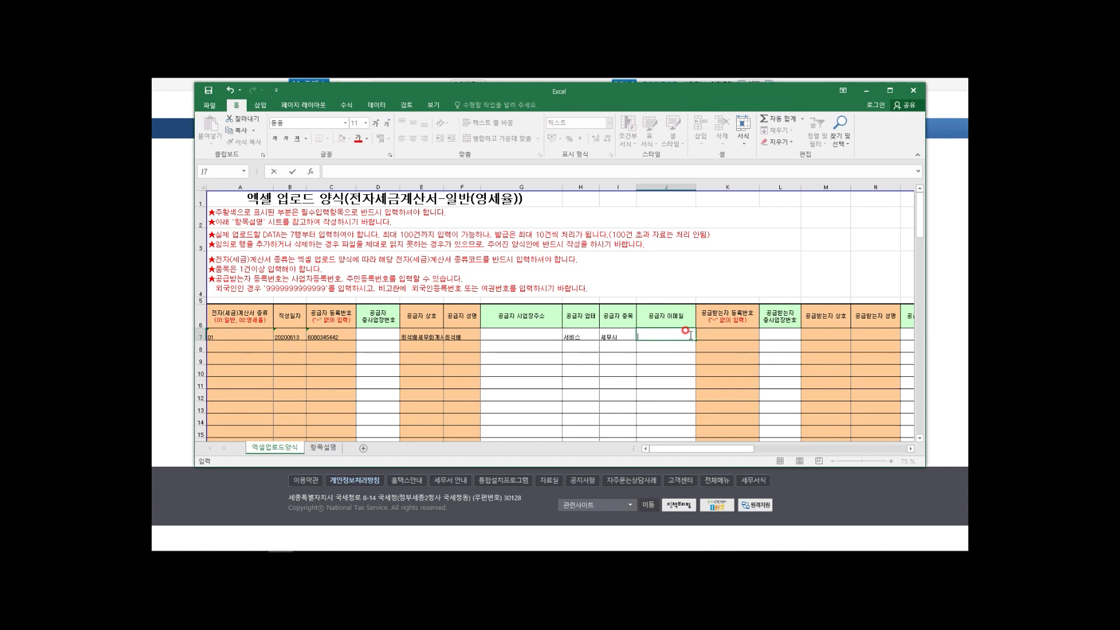
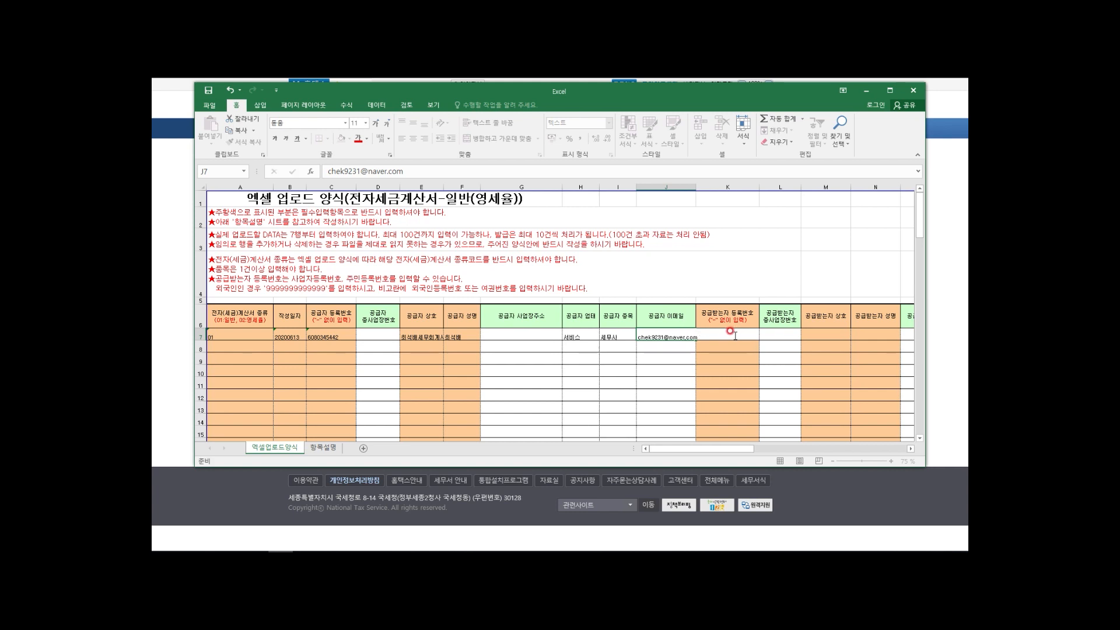
Step: Enter the buyer's registration number in K7, 한국전력공사 in M7, and the representative's name in N7
click(736, 337)
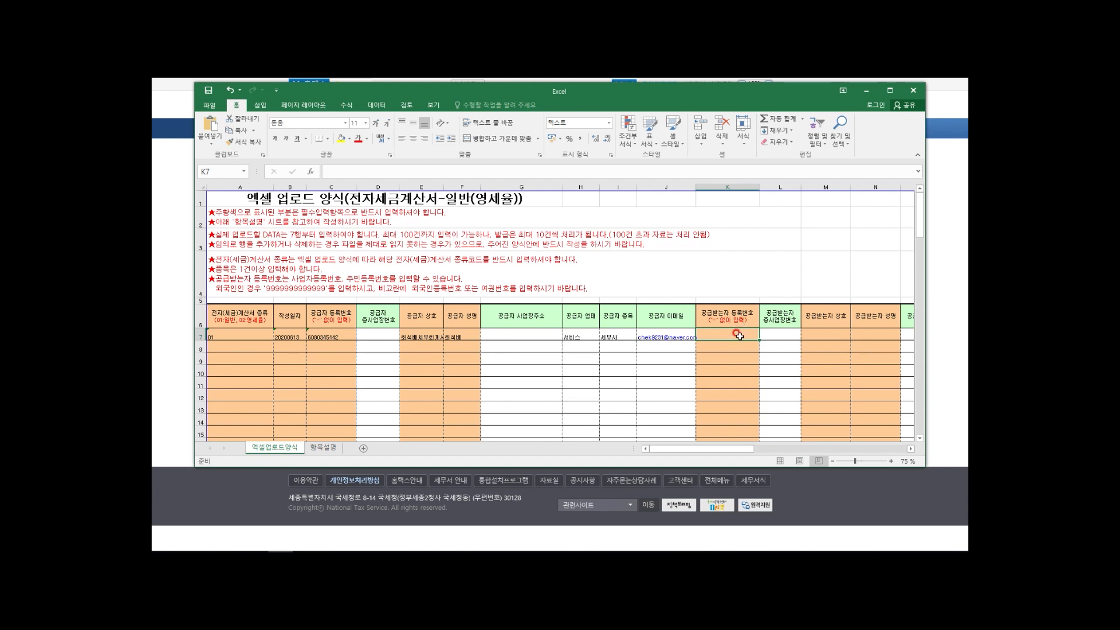
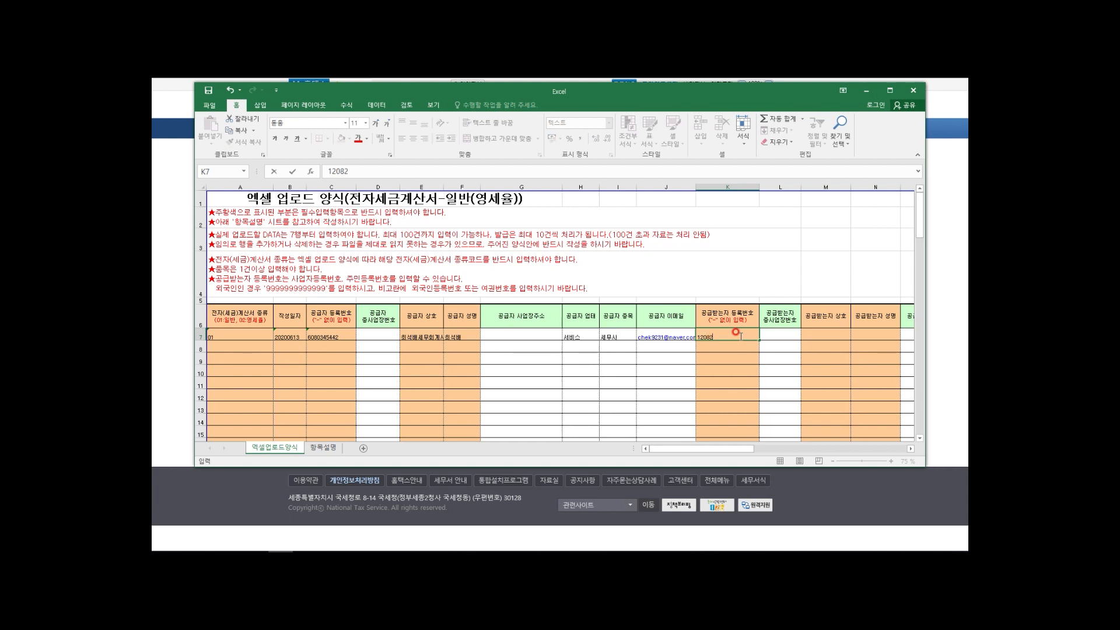
key(Tab)
key(Tab)
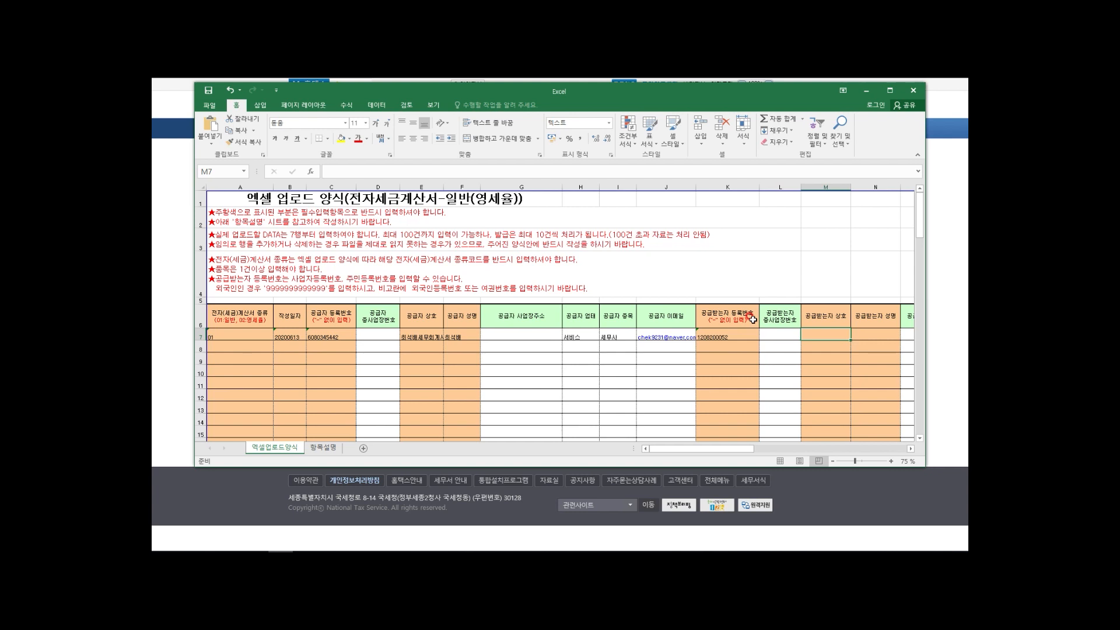
text(하)
click(681, 335)
click(711, 334)
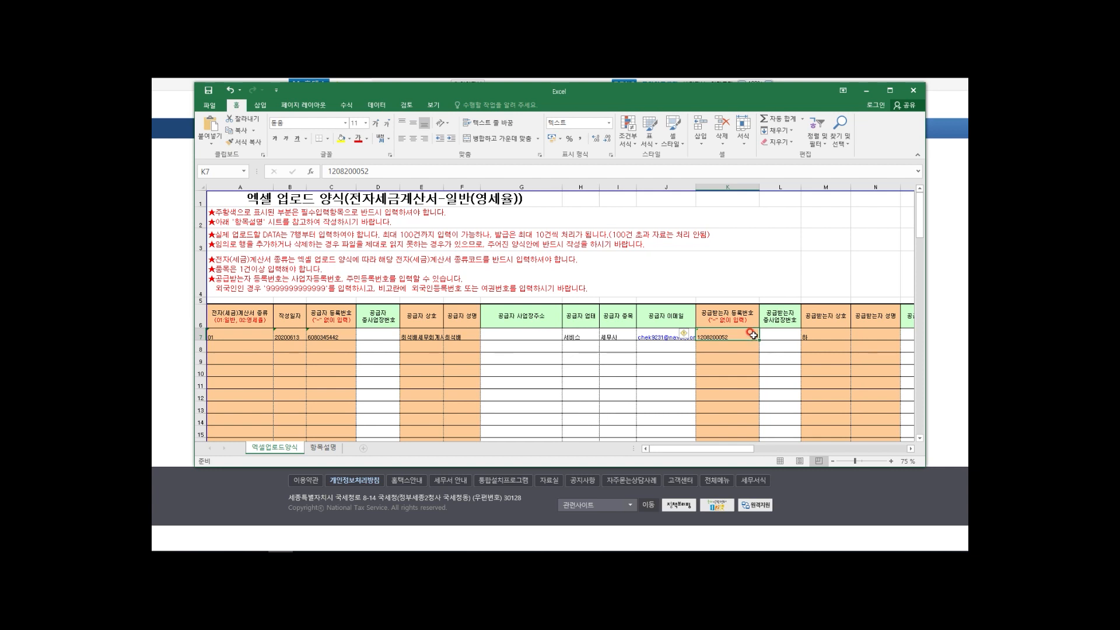
click(829, 333)
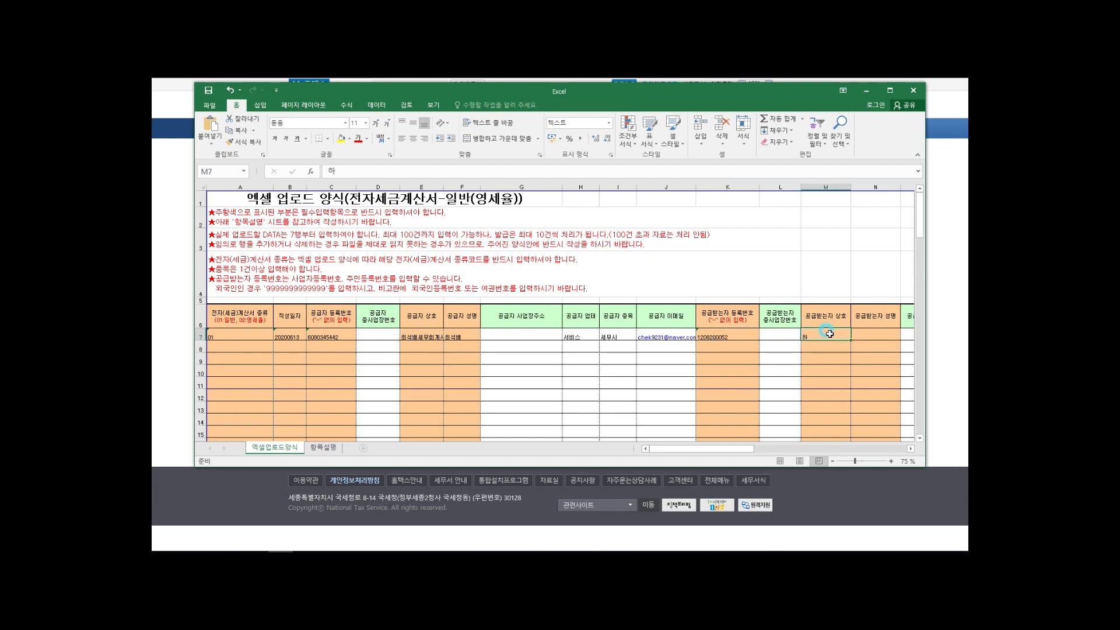
text(ㅎ한국전려ㄱ공사)
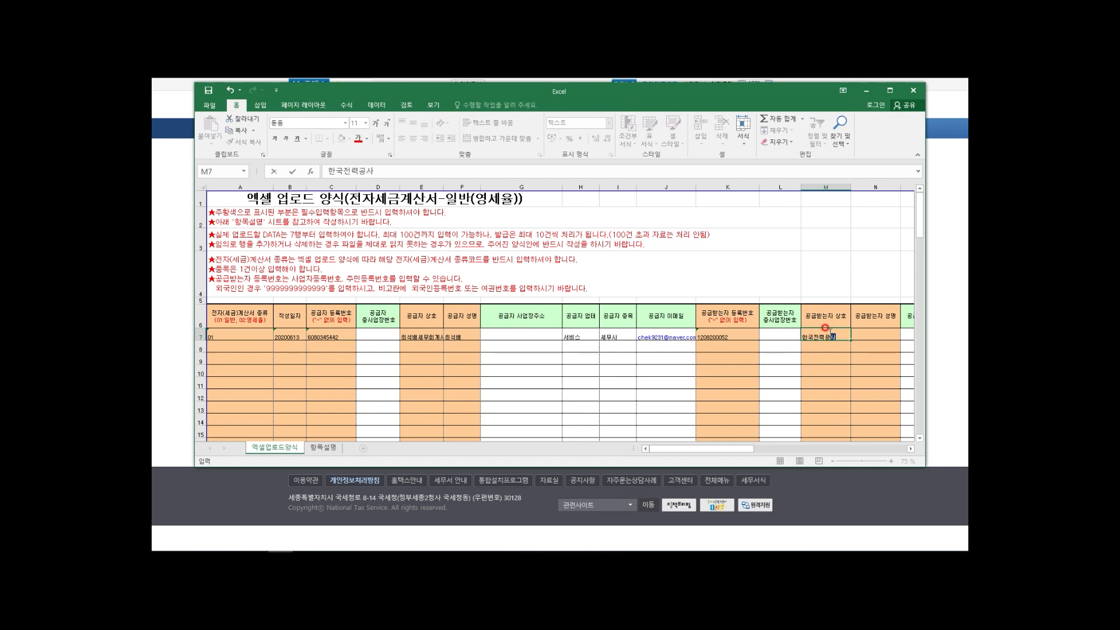
key(Tab)
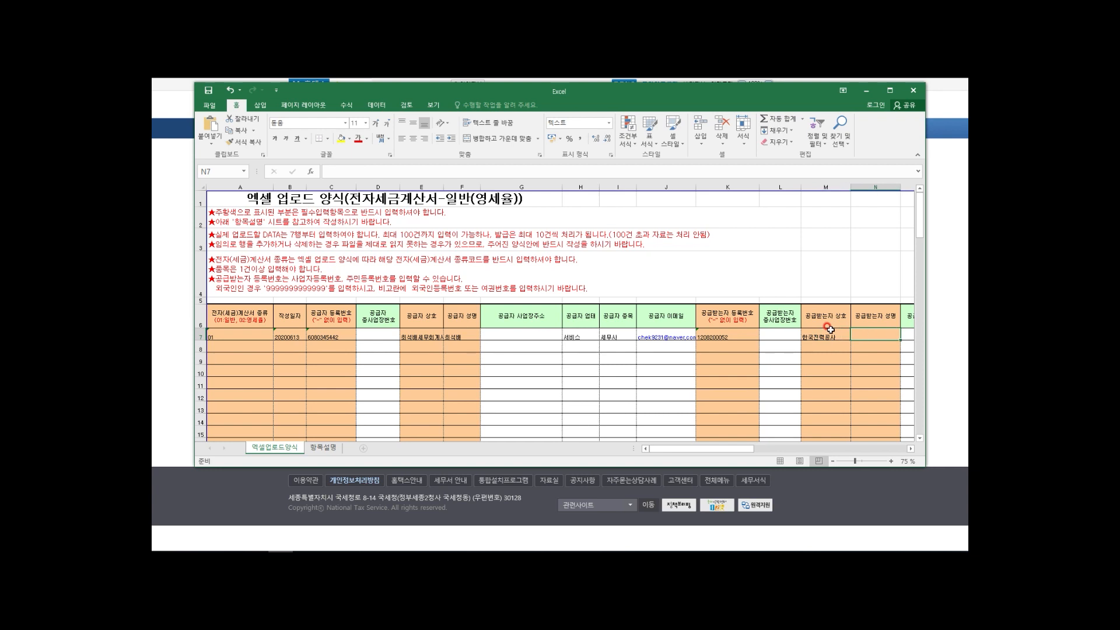
key(Tab)
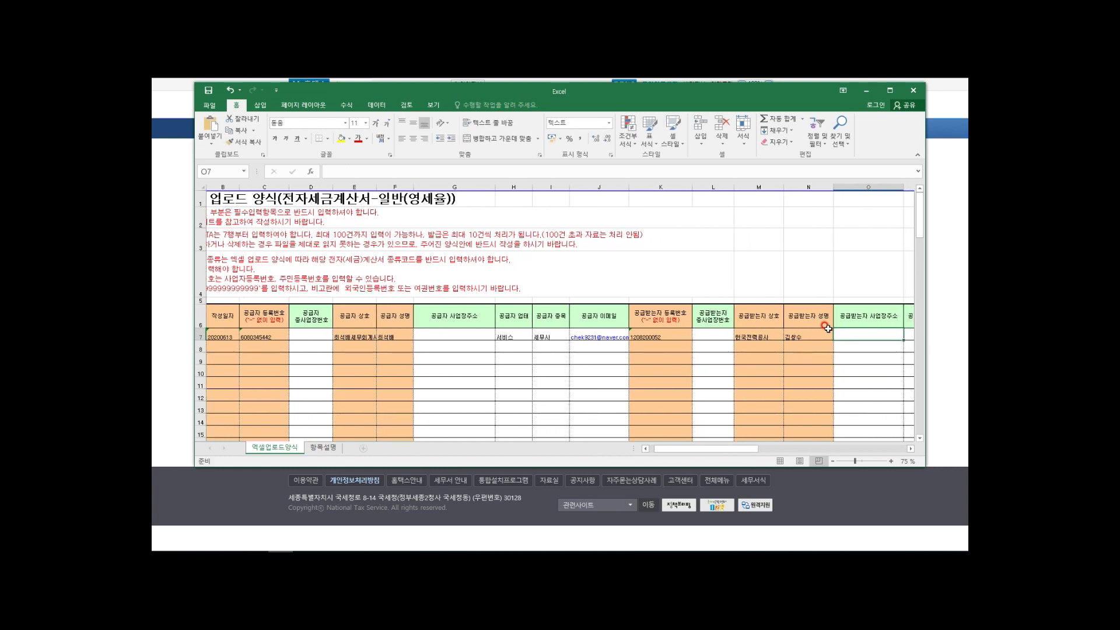
Step: Enter supply amount 1000000 in T7 and tax 100000 in U7, then scroll back to column A
key(Tab)
key(Tab)
key(Tab)
key(Tab)
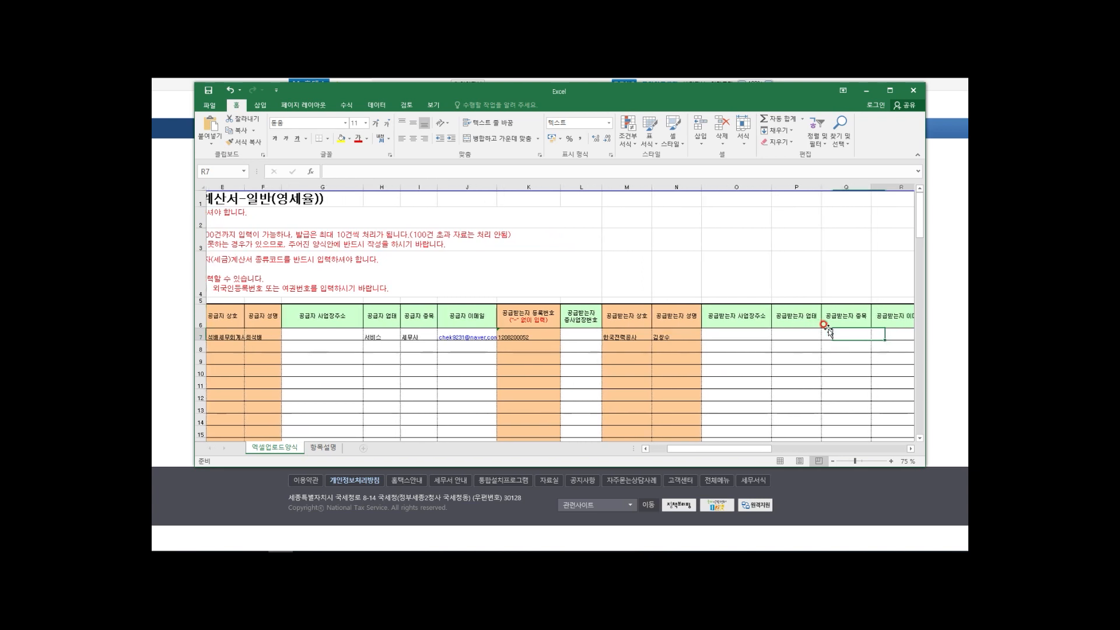
key(Tab)
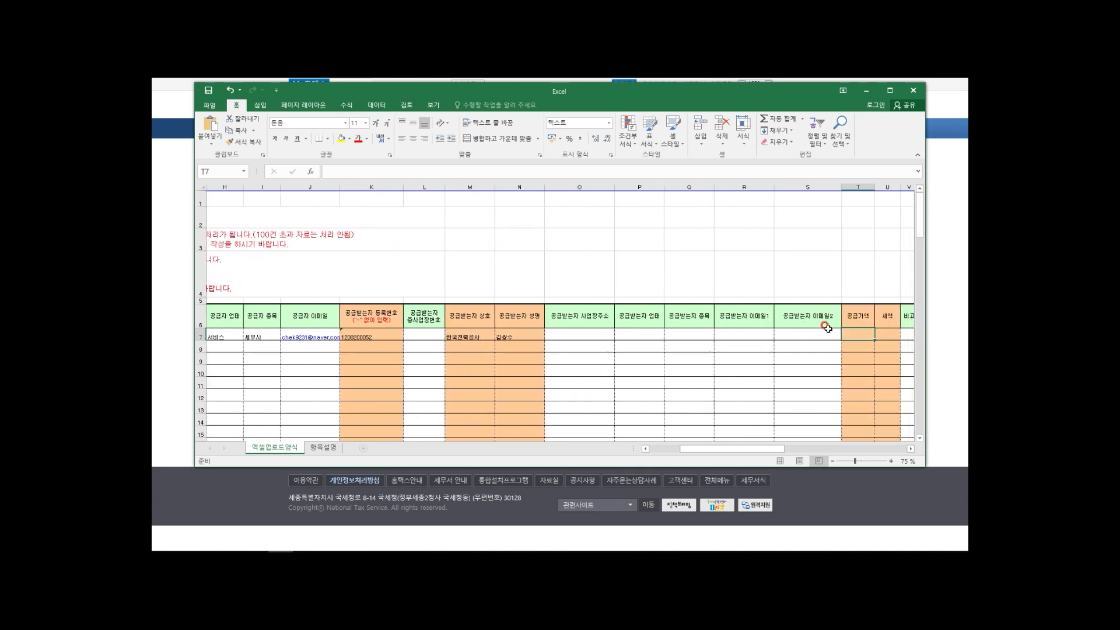
text(1000000)
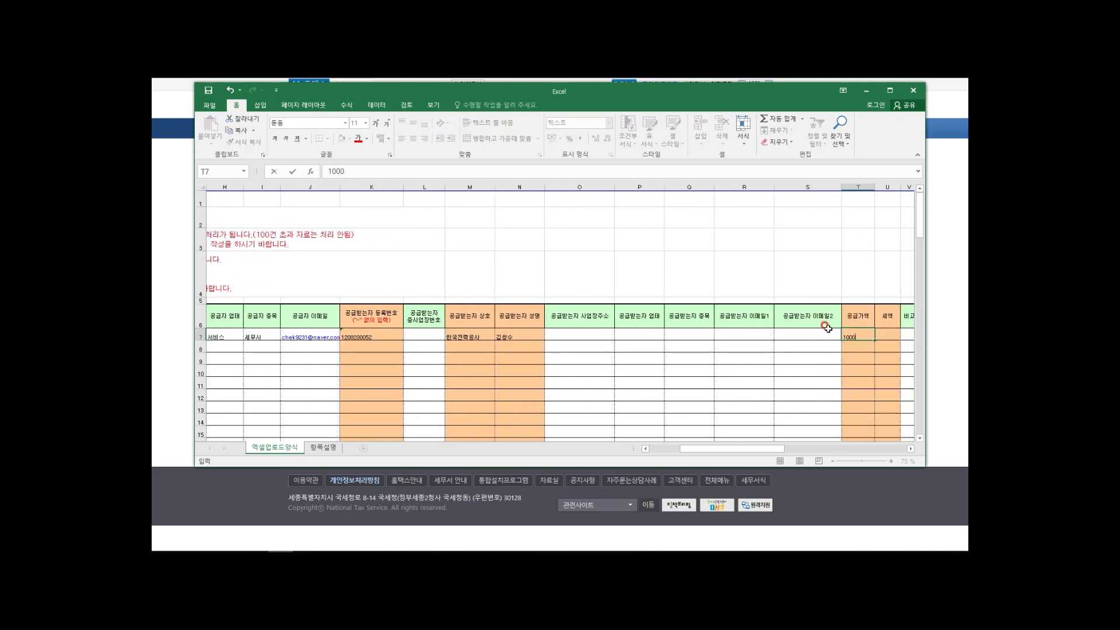
key(Tab)
text(1)
key(Tab)
key(Tab)
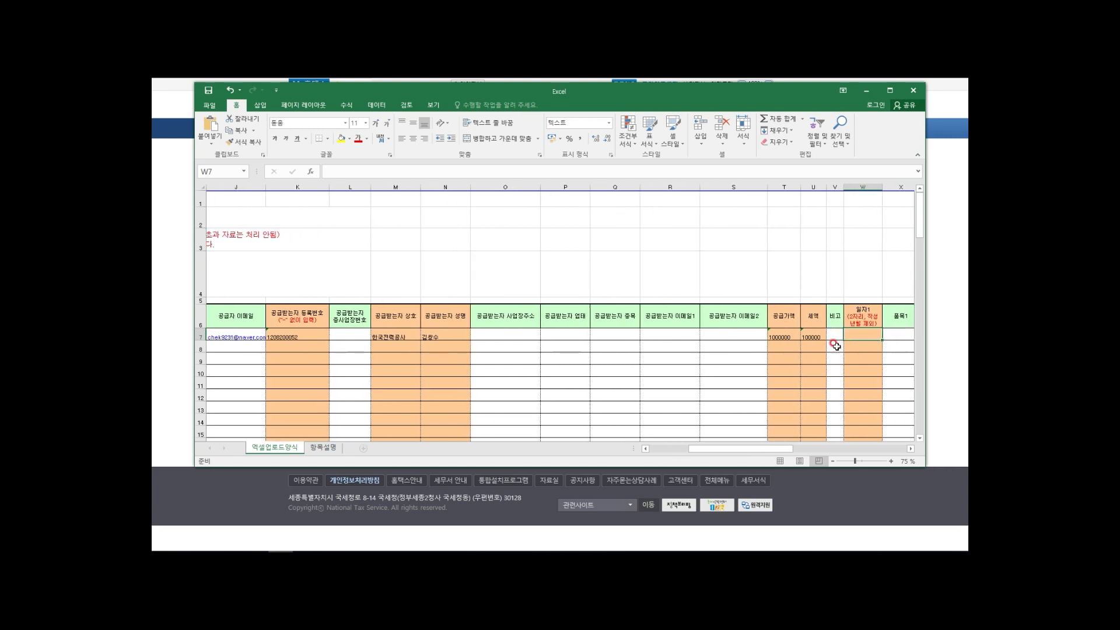
drag(752, 449, 809, 448)
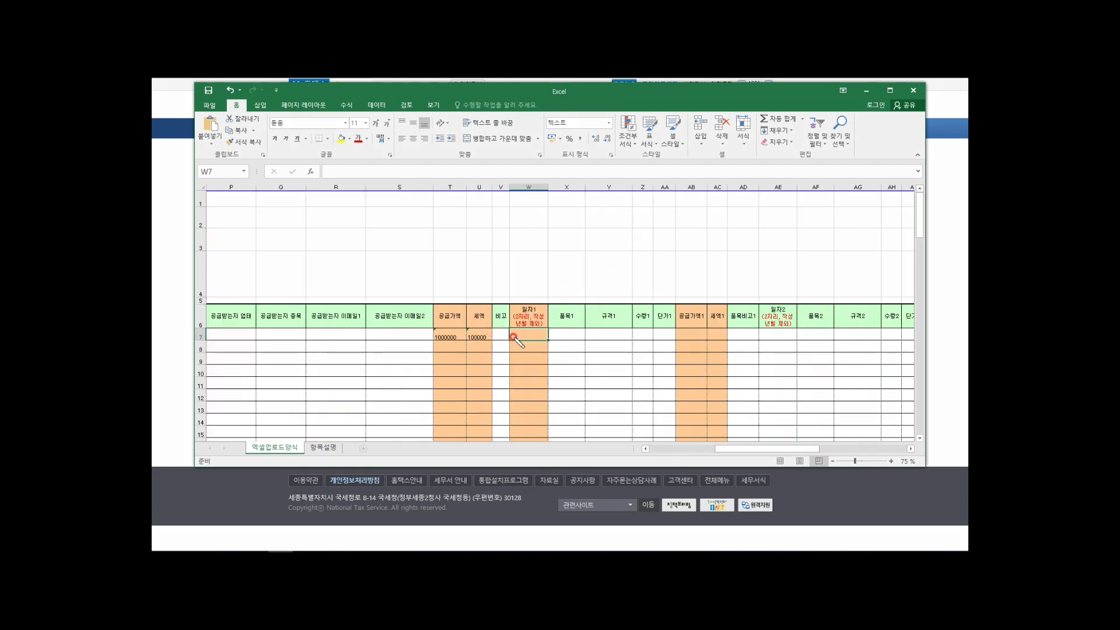
mouse_move(533, 327)
mouse_down()
mouse_move(515, 327)
mouse_move(543, 325)
mouse_move(525, 329)
mouse_up()
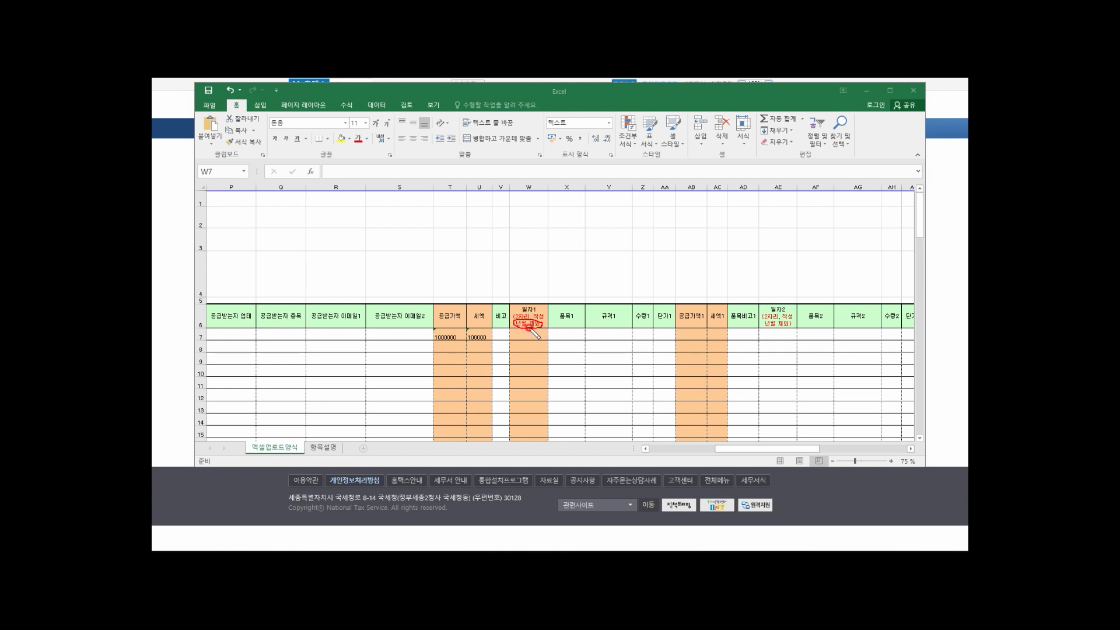
key(Escape)
drag(800, 449, 638, 452)
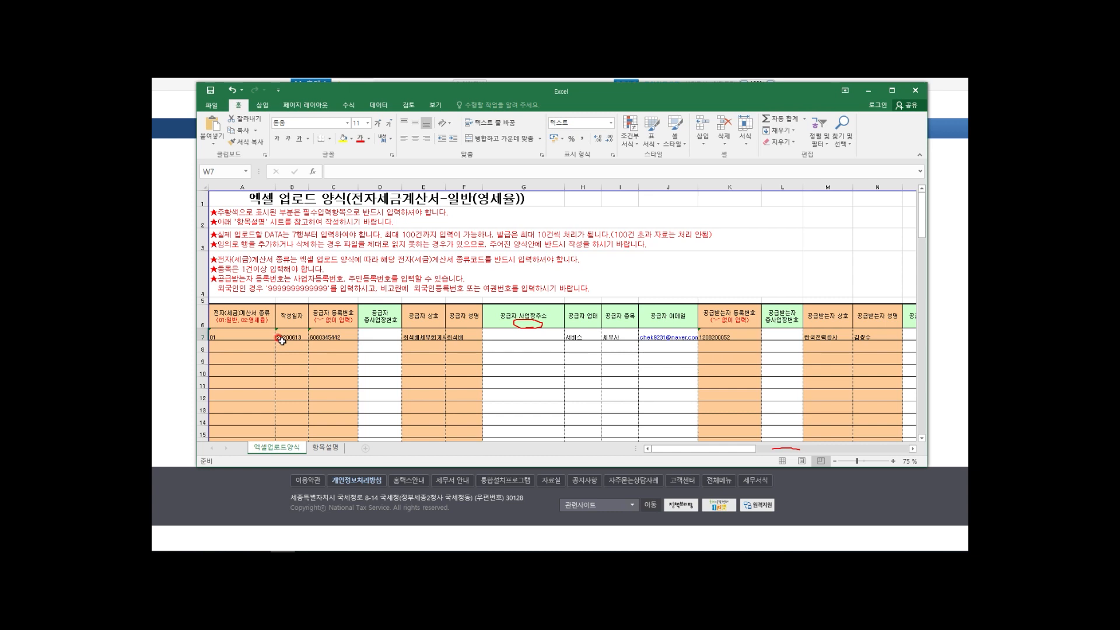
Step: Enter item 1's day 13 in W7, supply 1000000 in AB7 and tax 100000 in AC7
drag(306, 338, 304, 343)
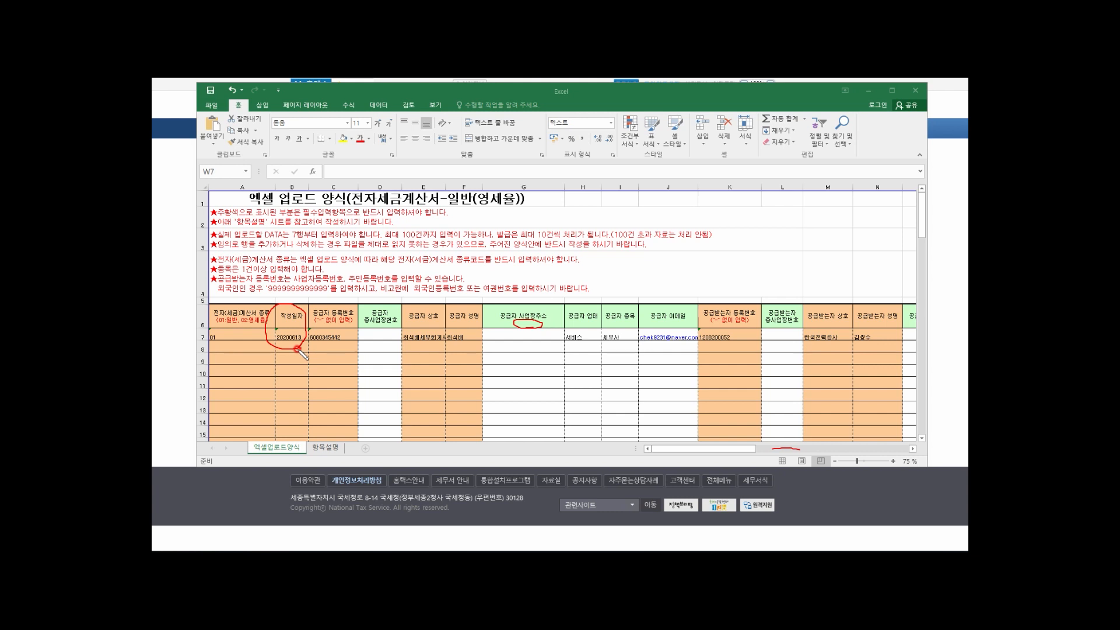
click(747, 451)
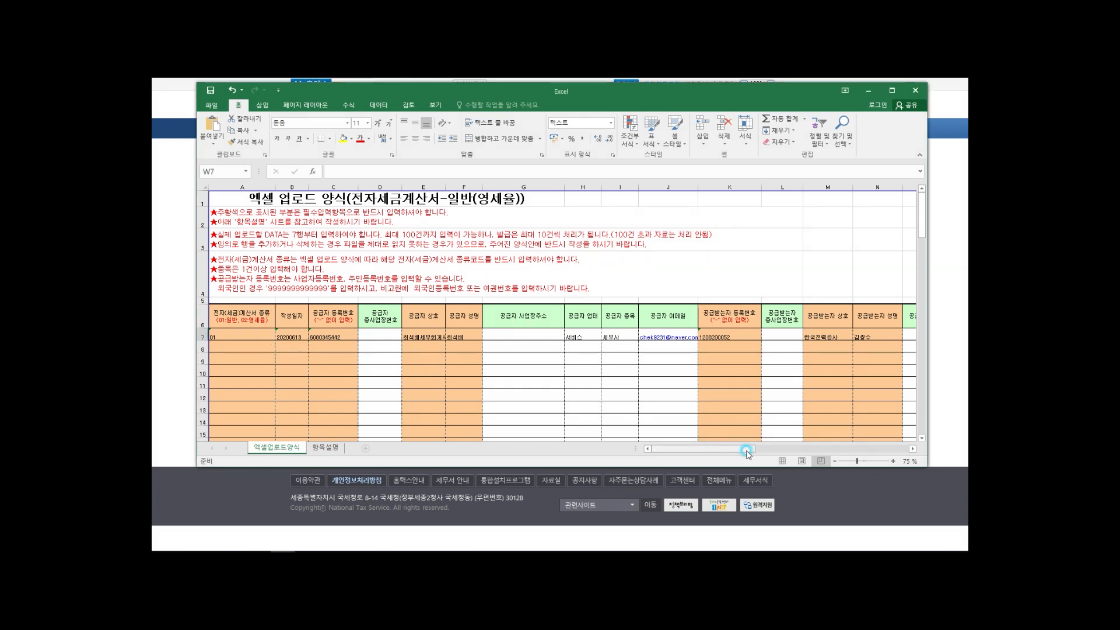
drag(747, 451, 814, 452)
click(539, 335)
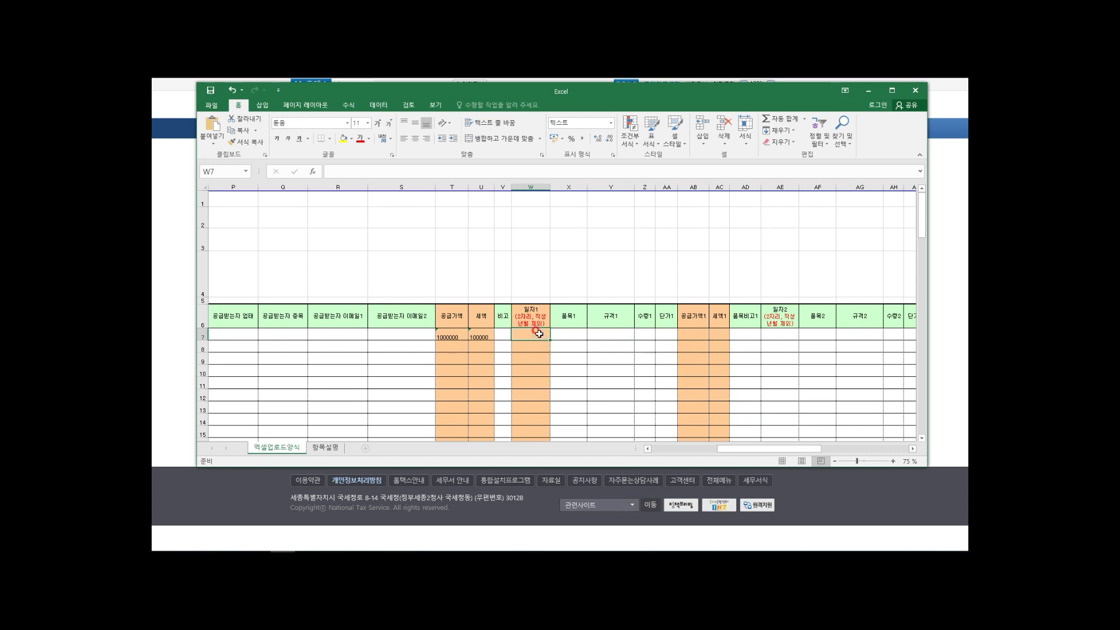
text(13)
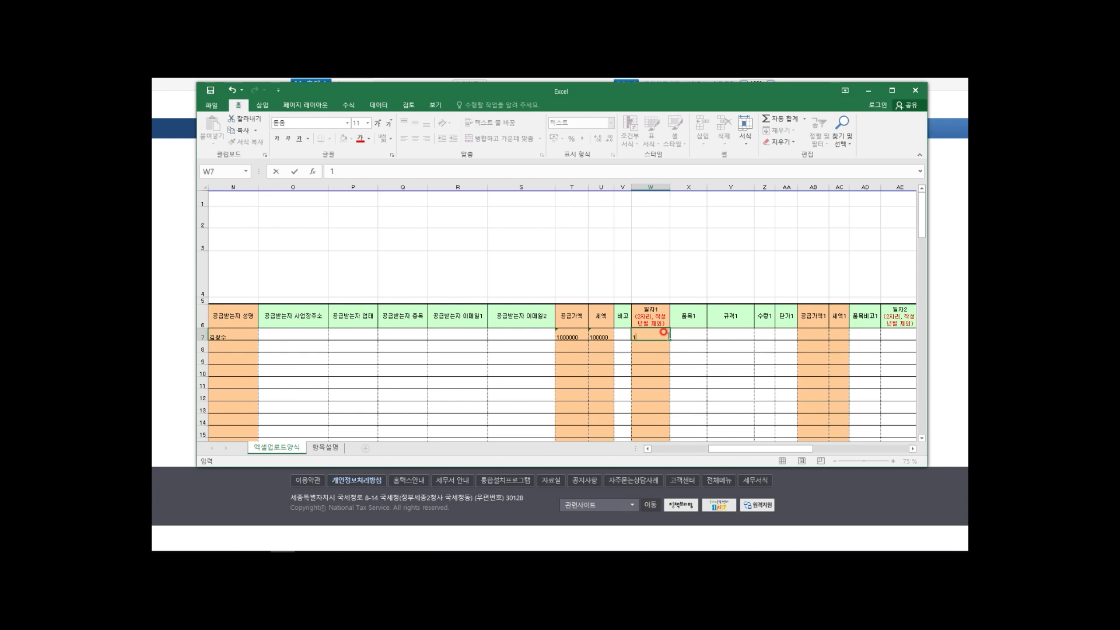
click(813, 331)
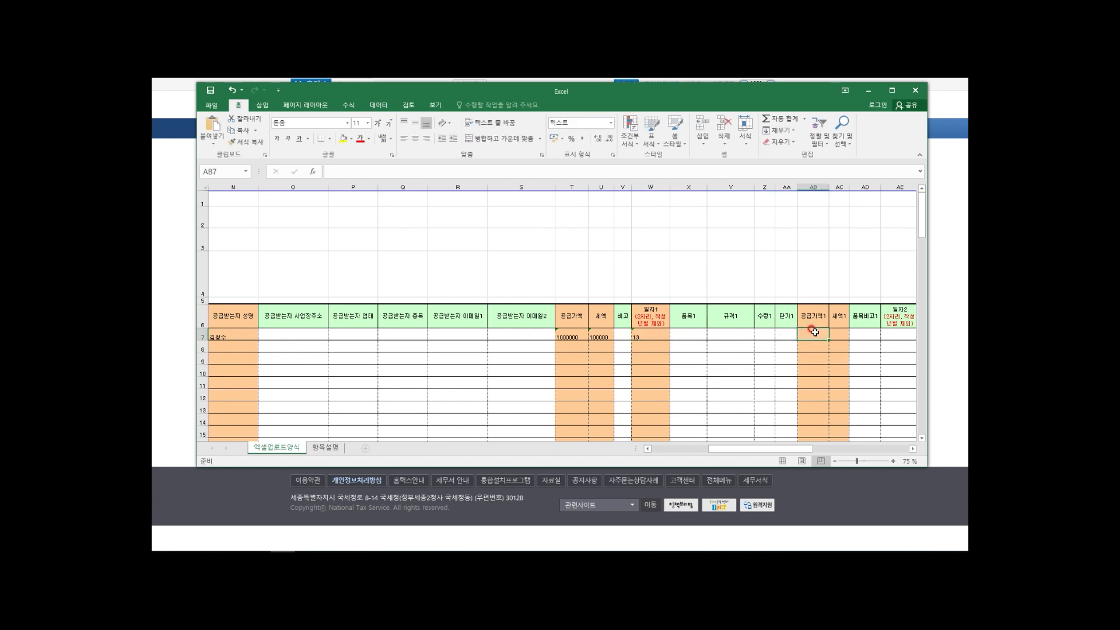
text(10)
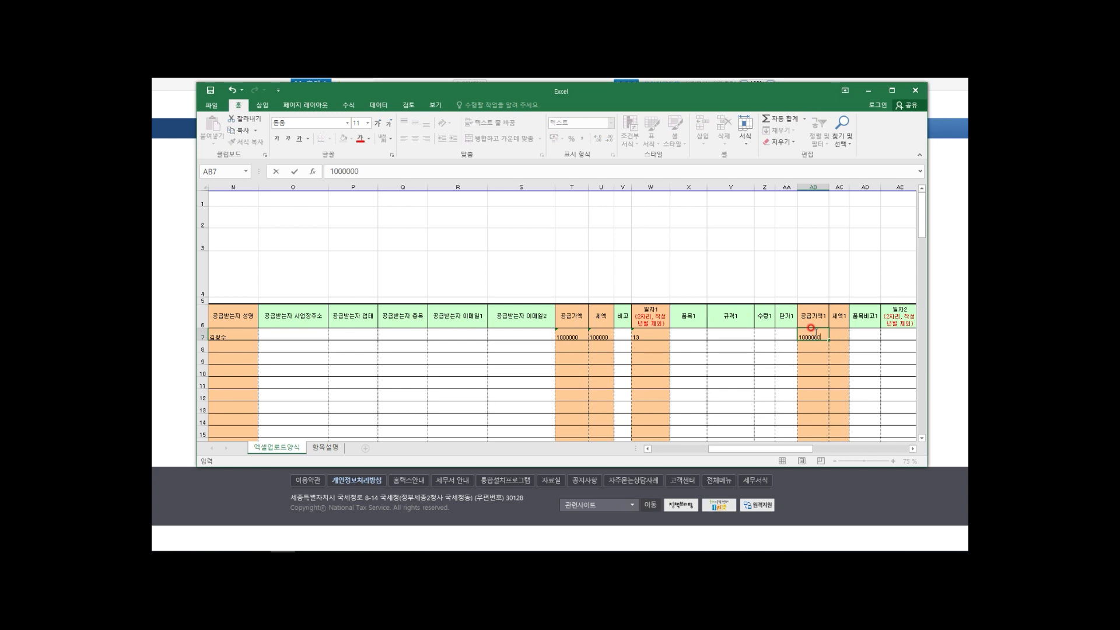
text(00000)
click(834, 335)
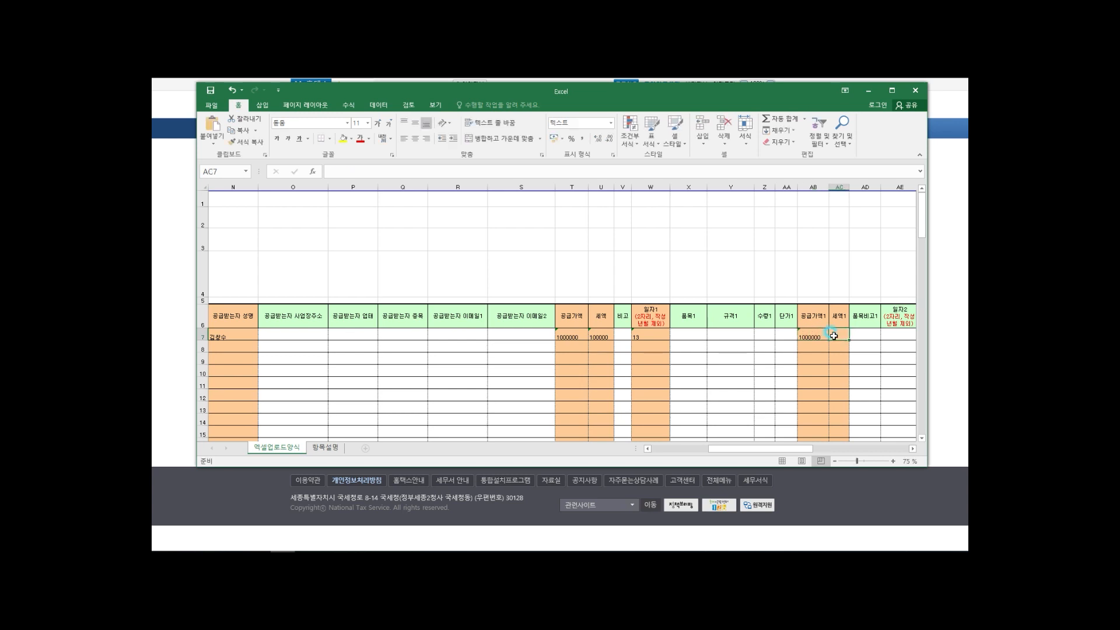
text(100000)
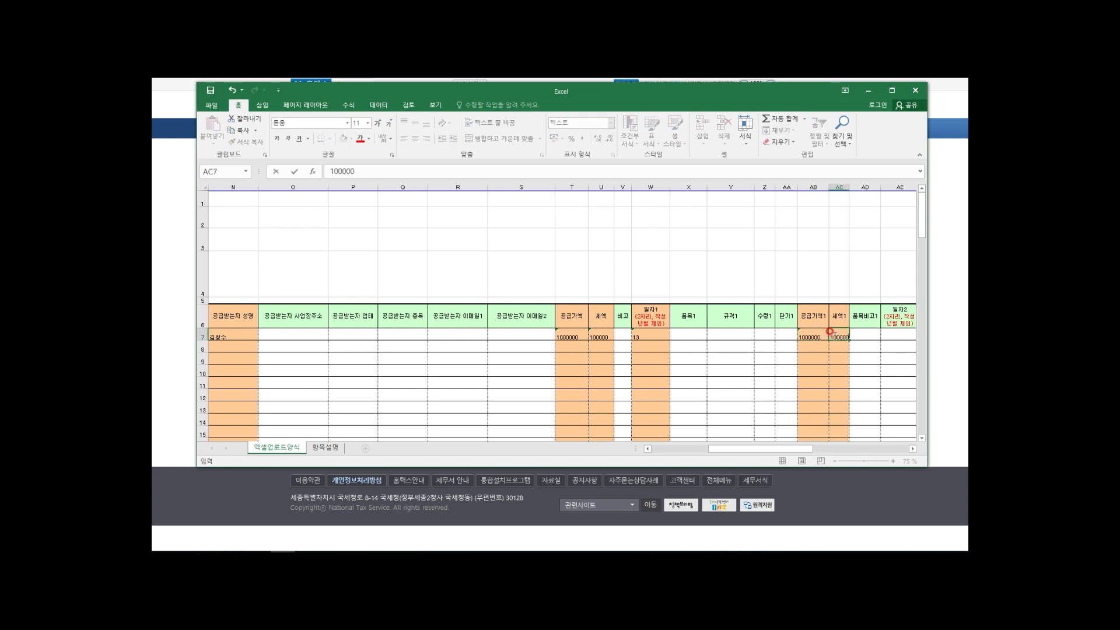
key(Tab)
key(Tab)
key(Tab)
key(Tab)
key(Tab)
key(Tab)
key(Tab)
key(Tab)
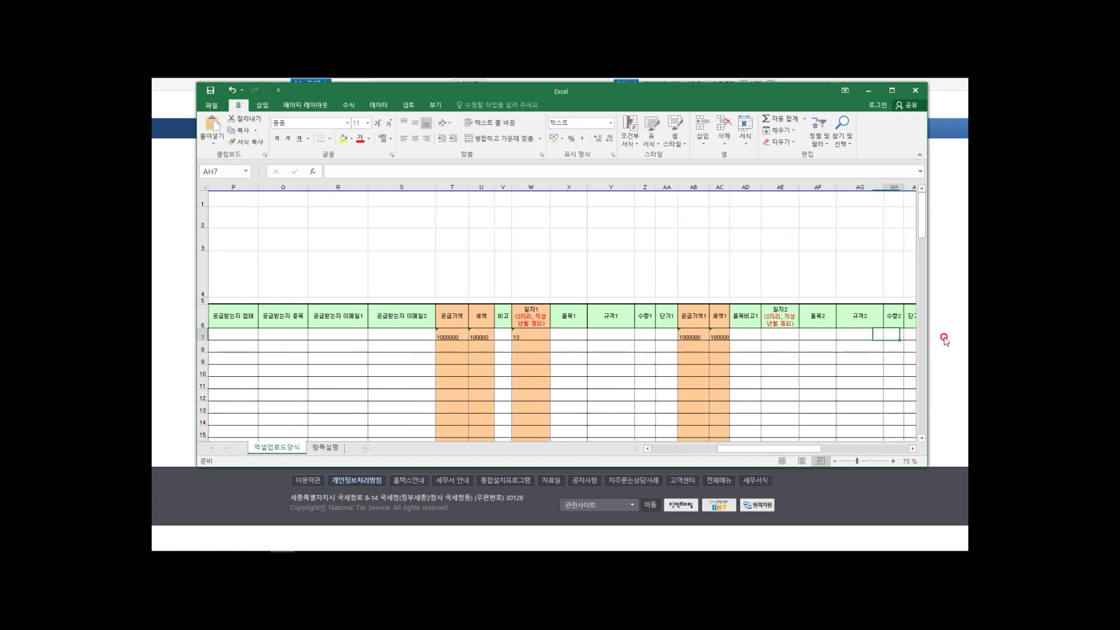
Step: Point out the item 1 and item 2 column groups, including 품목1, 일자2 and 품목비고2 headers
key(Tab)
key(Tab)
key(Tab)
key(Tab)
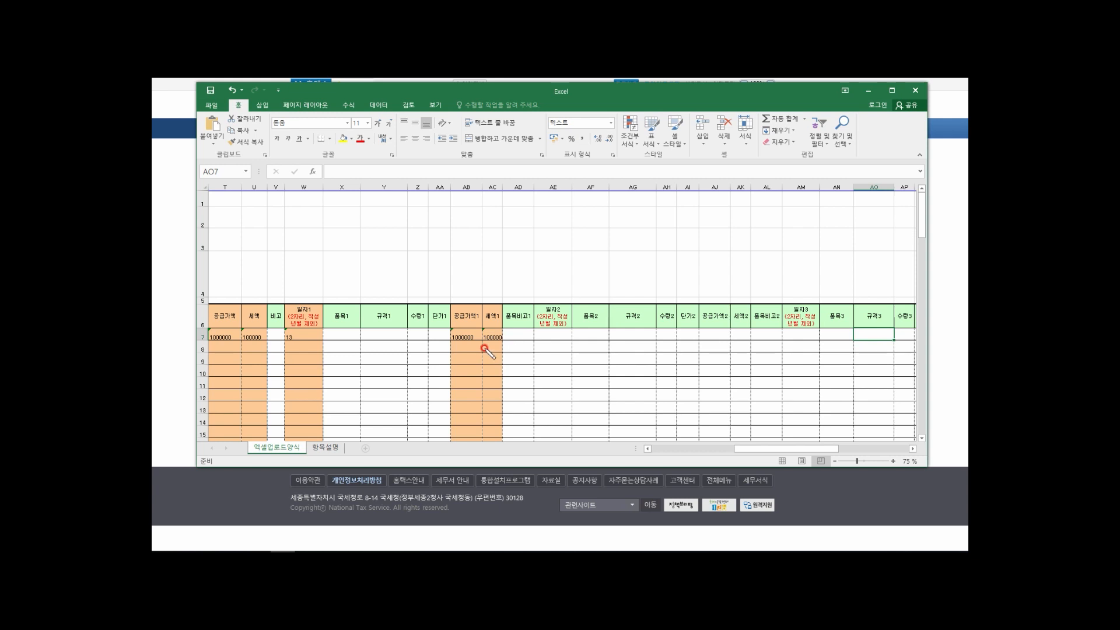
drag(341, 320, 479, 320)
drag(487, 321, 536, 321)
mouse_move(525, 371)
mouse_down()
mouse_move(534, 309)
mouse_move(514, 274)
mouse_move(408, 255)
mouse_move(344, 268)
mouse_move(326, 301)
mouse_move(326, 331)
mouse_move(359, 364)
mouse_move(433, 380)
mouse_move(521, 372)
mouse_up()
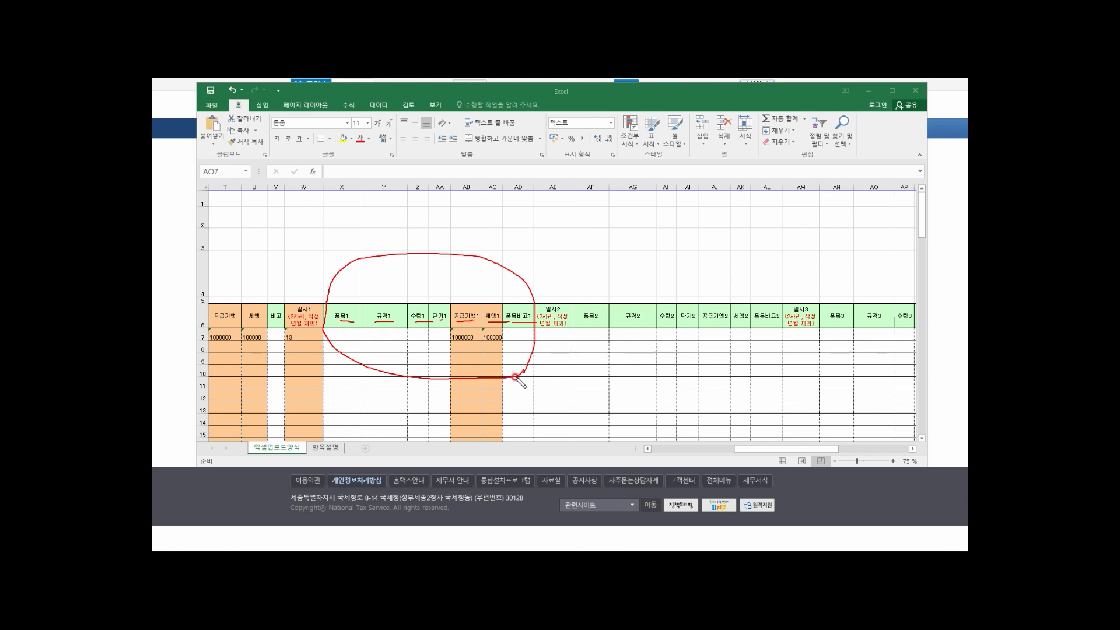
key(e)
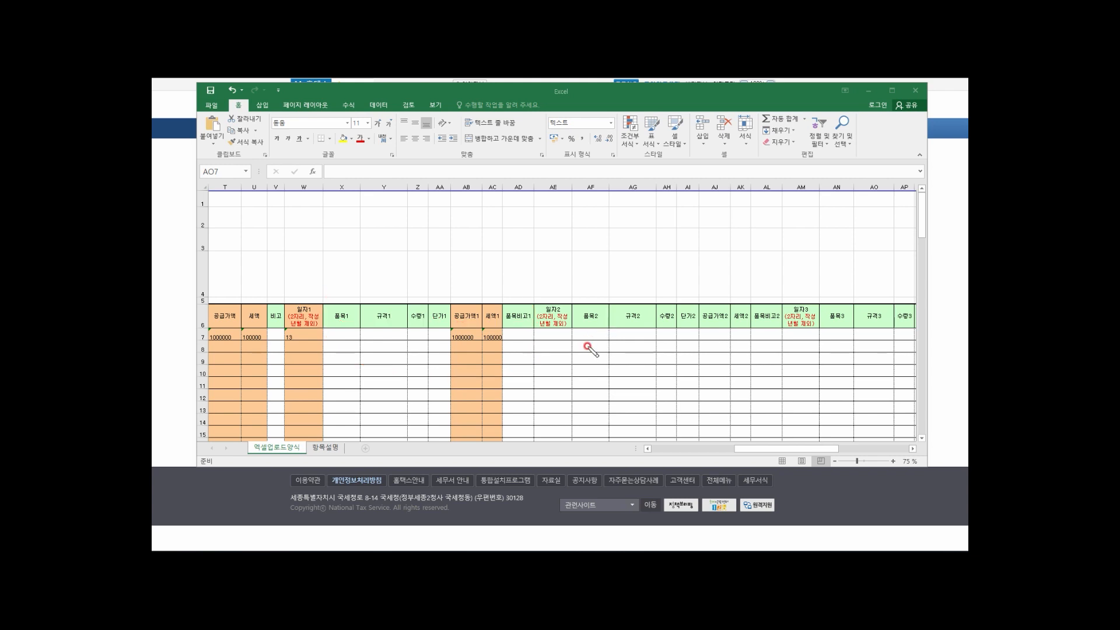
mouse_move(559, 368)
mouse_down()
mouse_move(537, 346)
mouse_move(546, 297)
mouse_move(598, 321)
mouse_move(730, 322)
mouse_up()
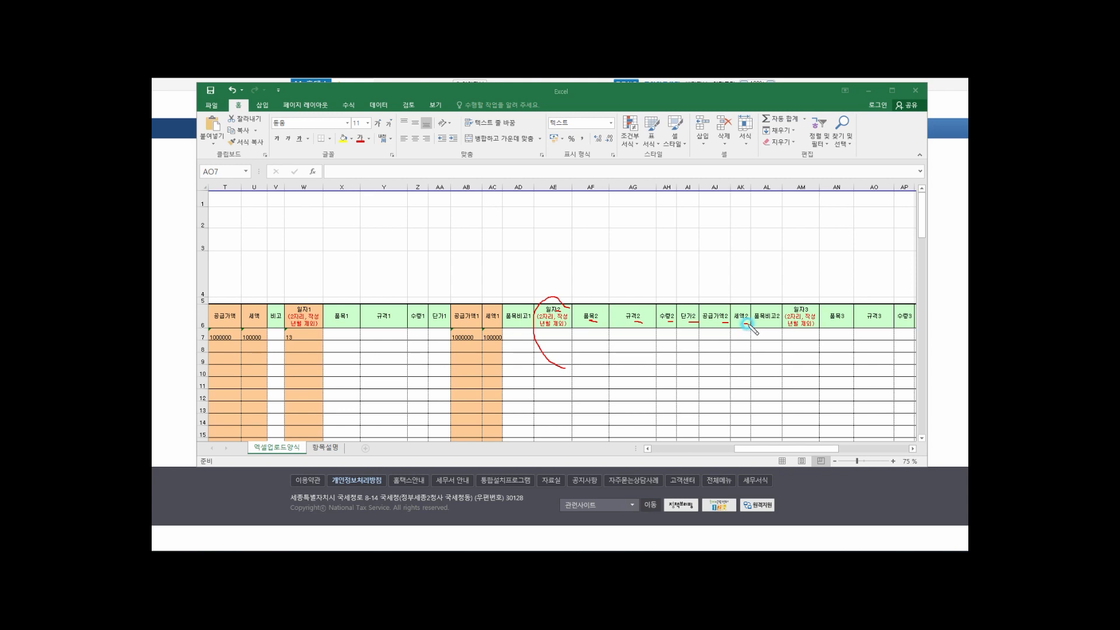
drag(771, 325, 778, 324)
mouse_move(586, 369)
mouse_down()
mouse_move(559, 368)
mouse_move(541, 346)
mouse_move(539, 295)
mouse_move(690, 246)
mouse_move(756, 278)
mouse_move(777, 306)
mouse_move(770, 356)
mouse_move(563, 369)
mouse_up()
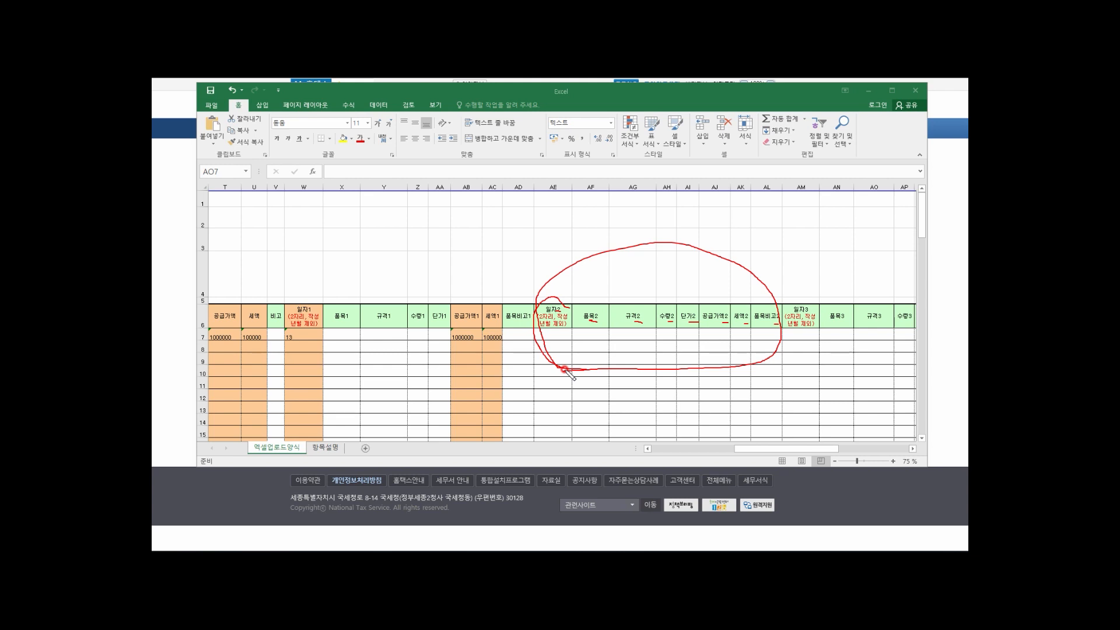
key(Escape)
click(557, 333)
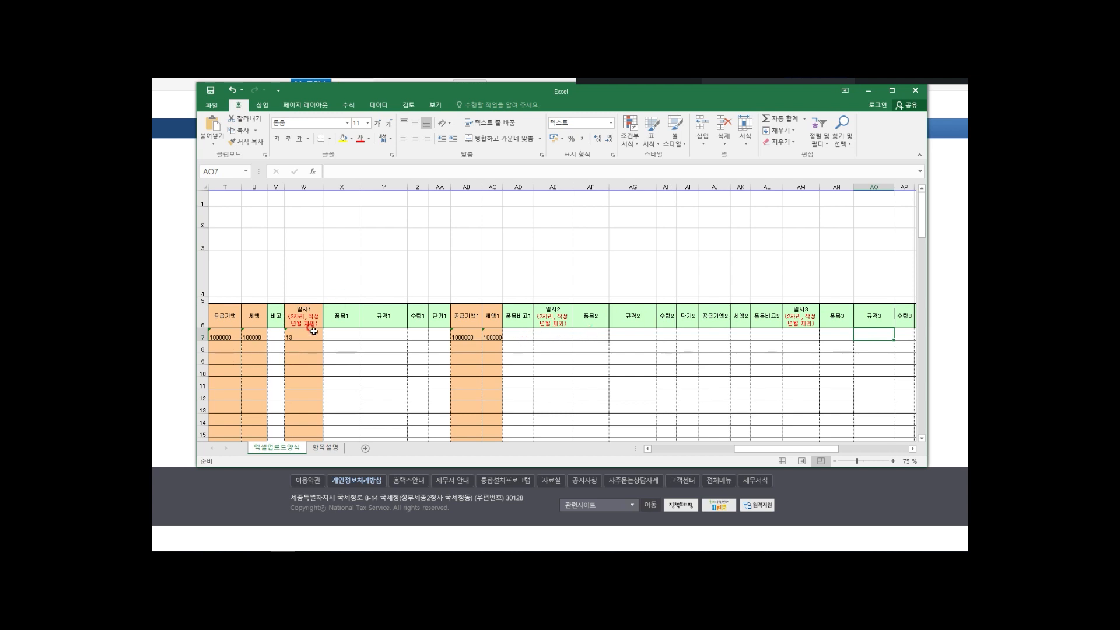
Step: Enter day 13 for item 2 and name item 1 세무고문료
click(556, 336)
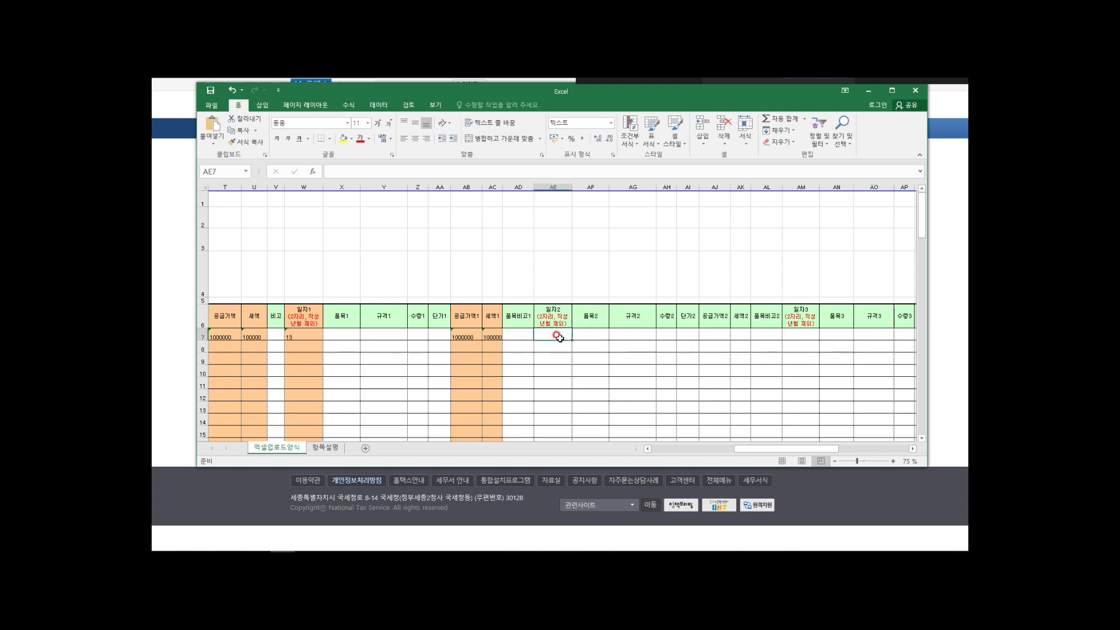
text(13)
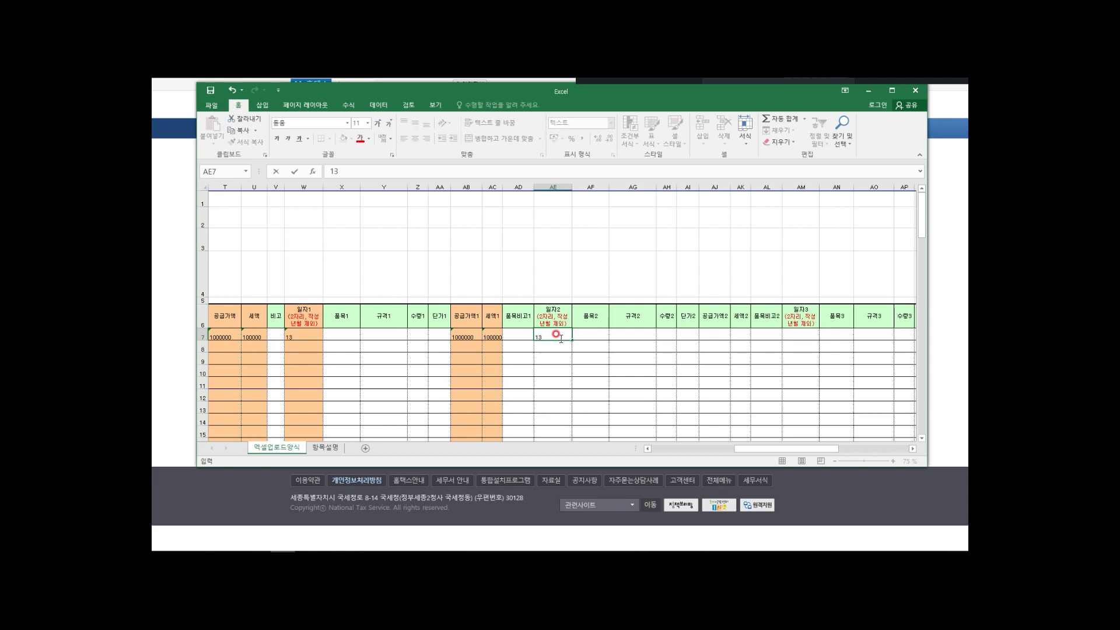
click(596, 335)
click(339, 334)
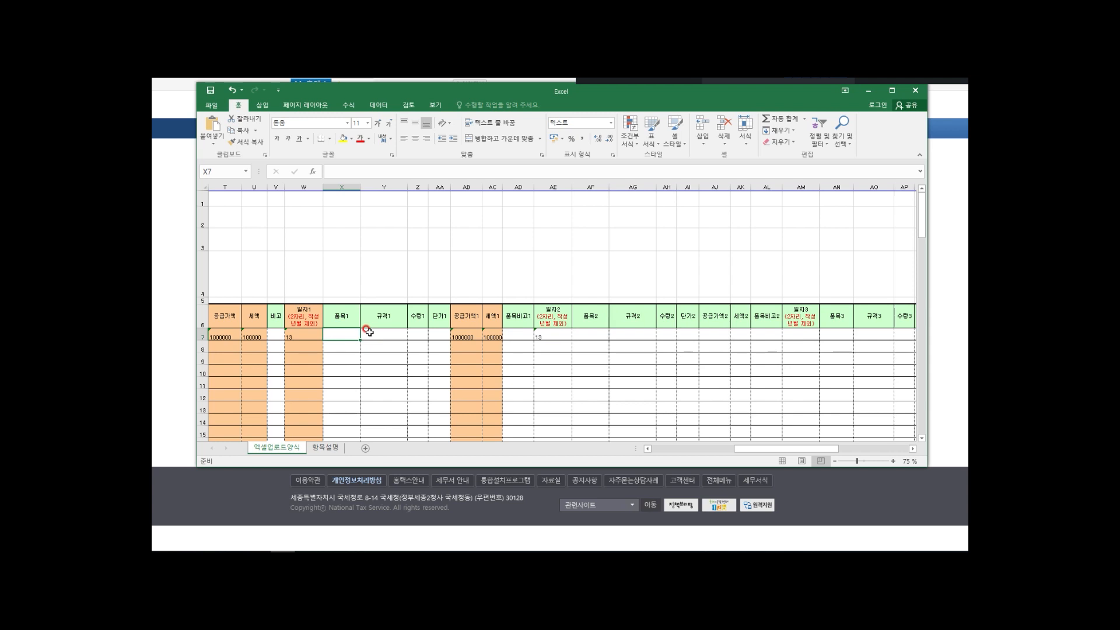
text(세무)
text(고무)
text(료)
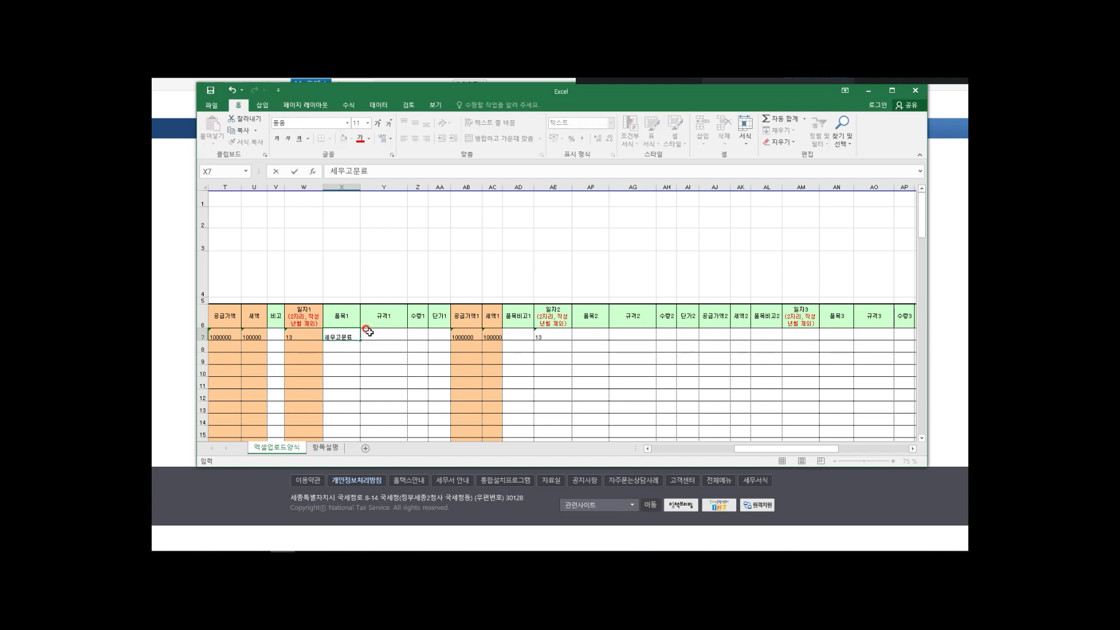
click(595, 331)
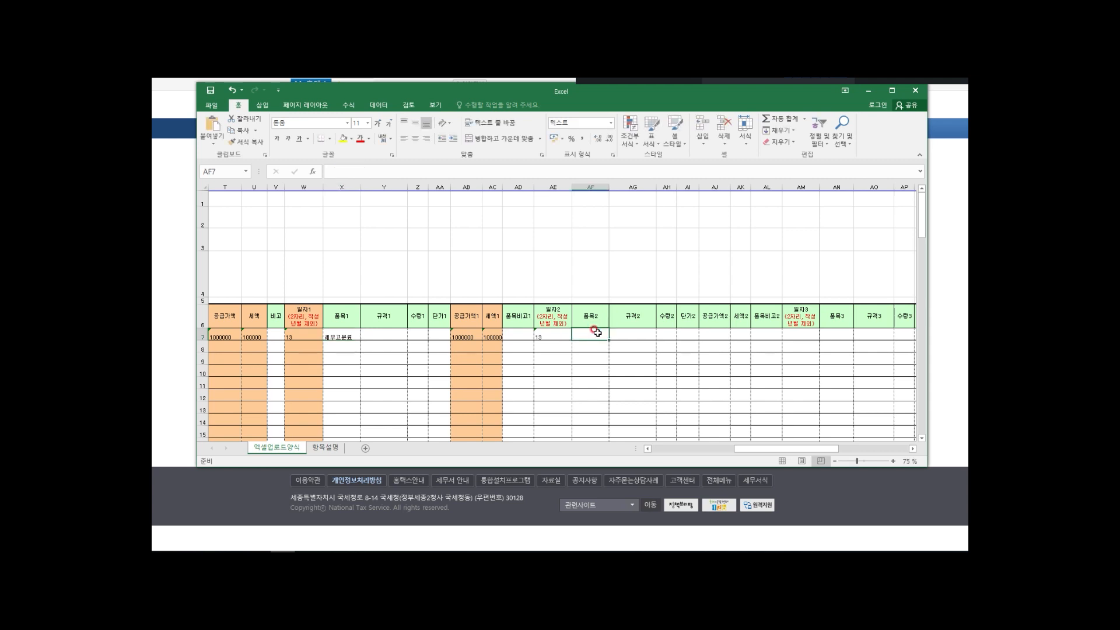
Step: Add item 2 세무상담료 with quantity 1, unit price 500000, supply 500000 and tax 50000
text(세무상담료)
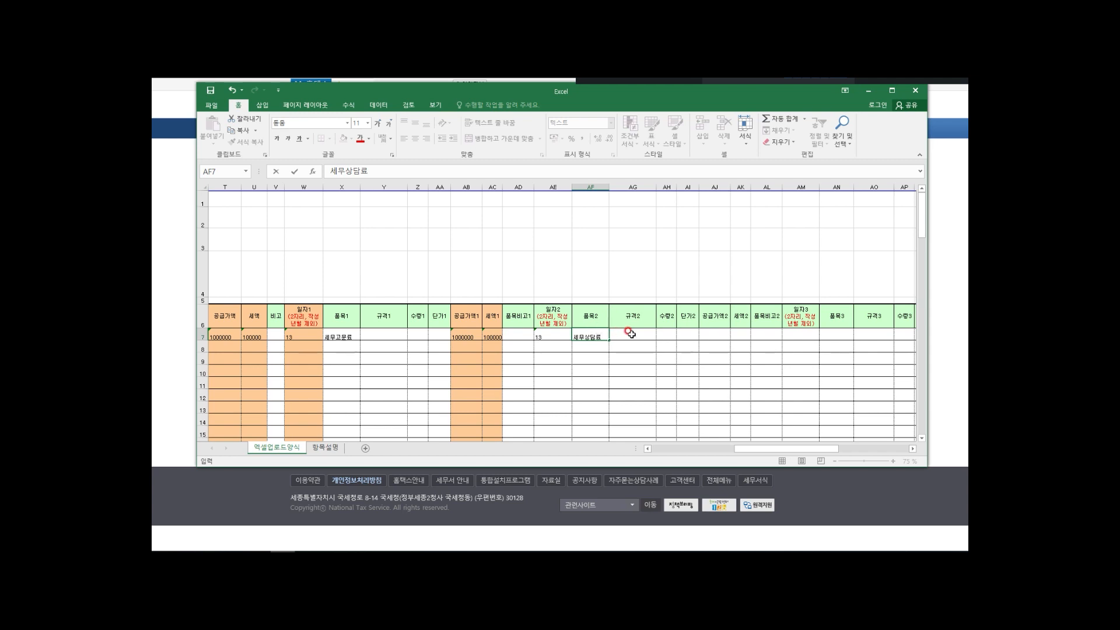
click(665, 332)
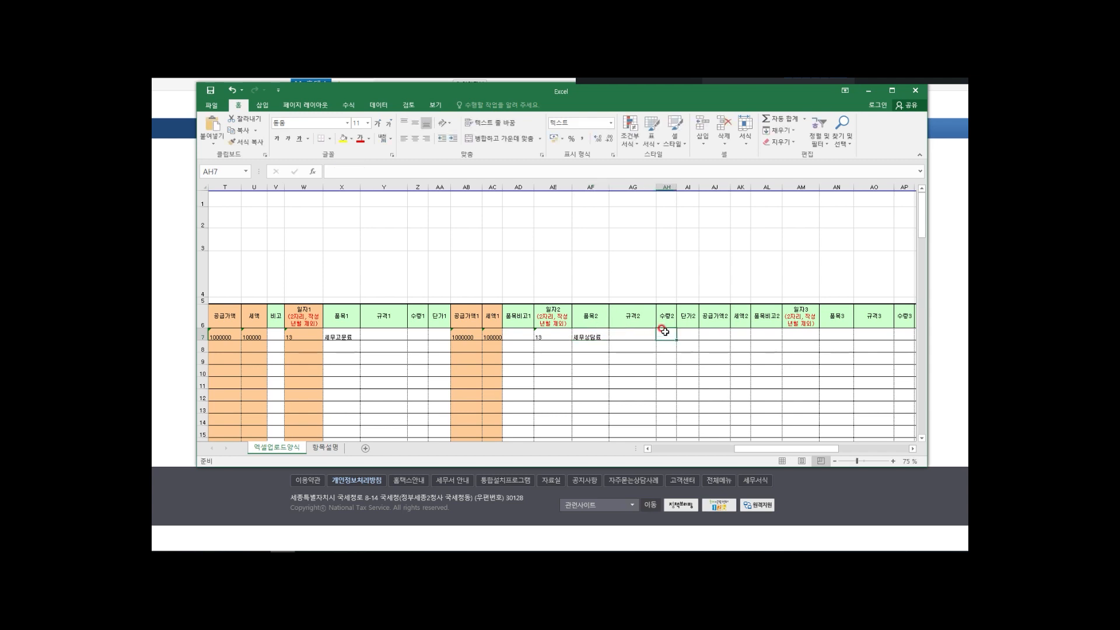
text(1)
click(689, 332)
text(500000)
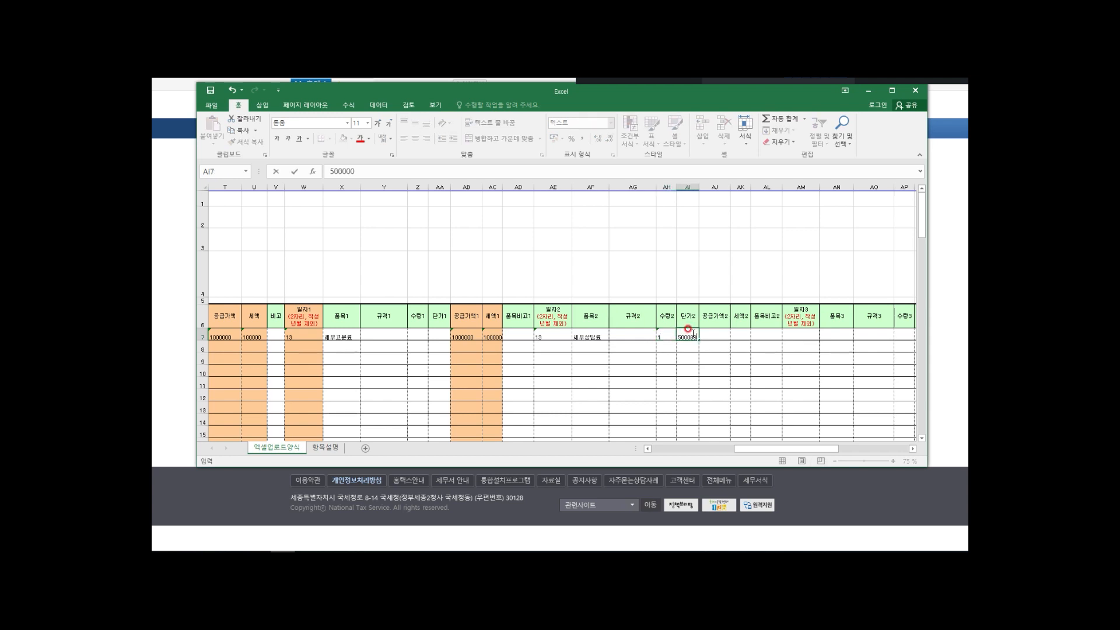
click(714, 334)
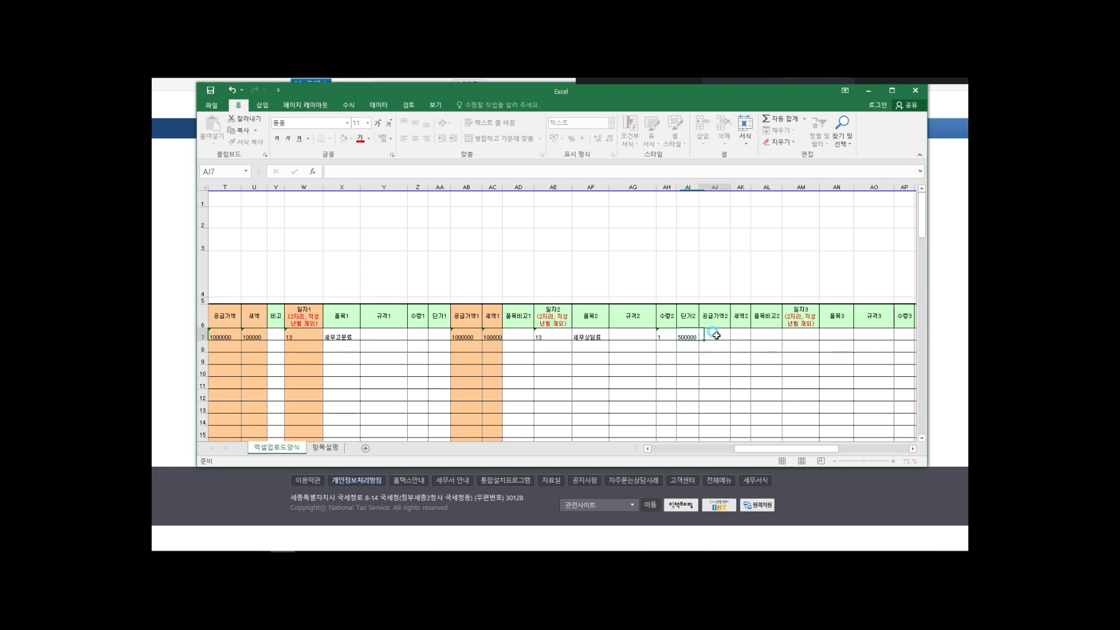
text(500000)
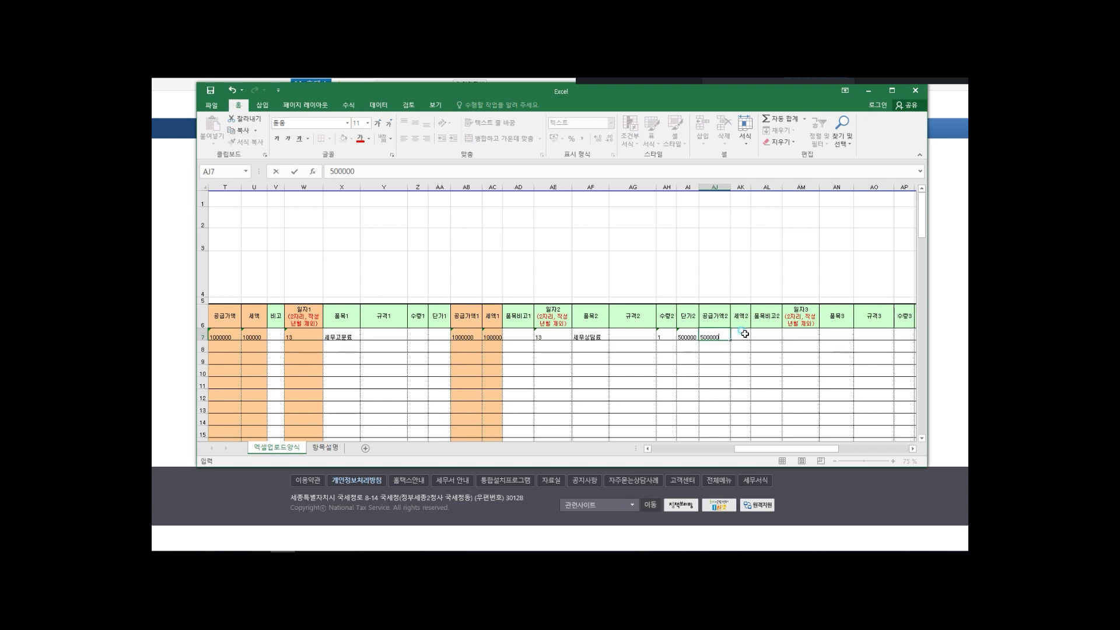
click(741, 334)
text(50000)
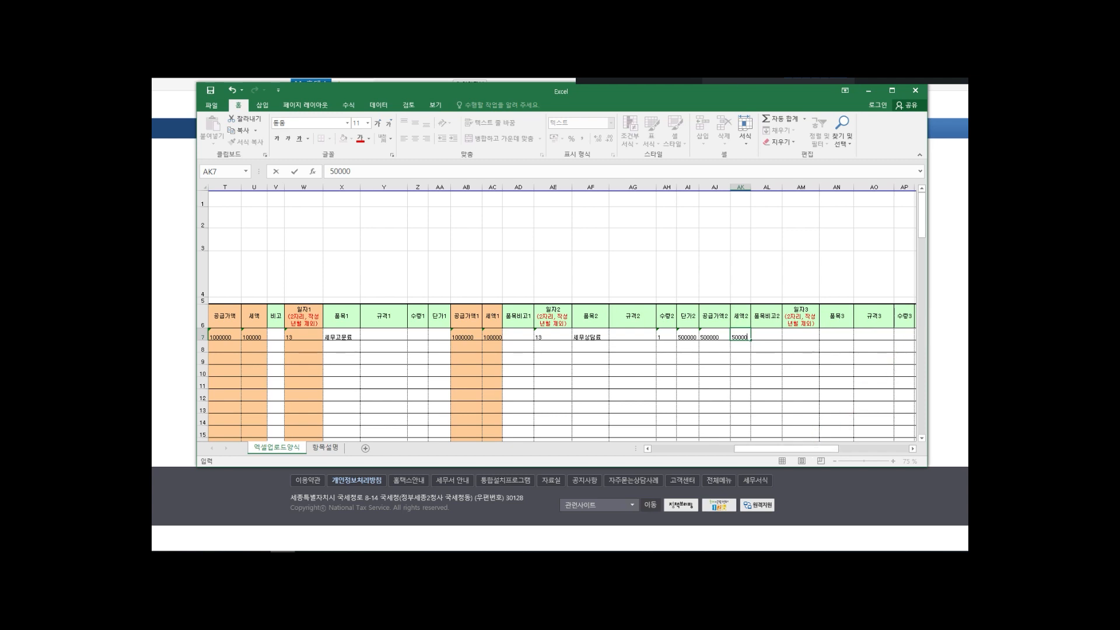
click(750, 448)
drag(751, 450, 752, 450)
drag(320, 348, 350, 274)
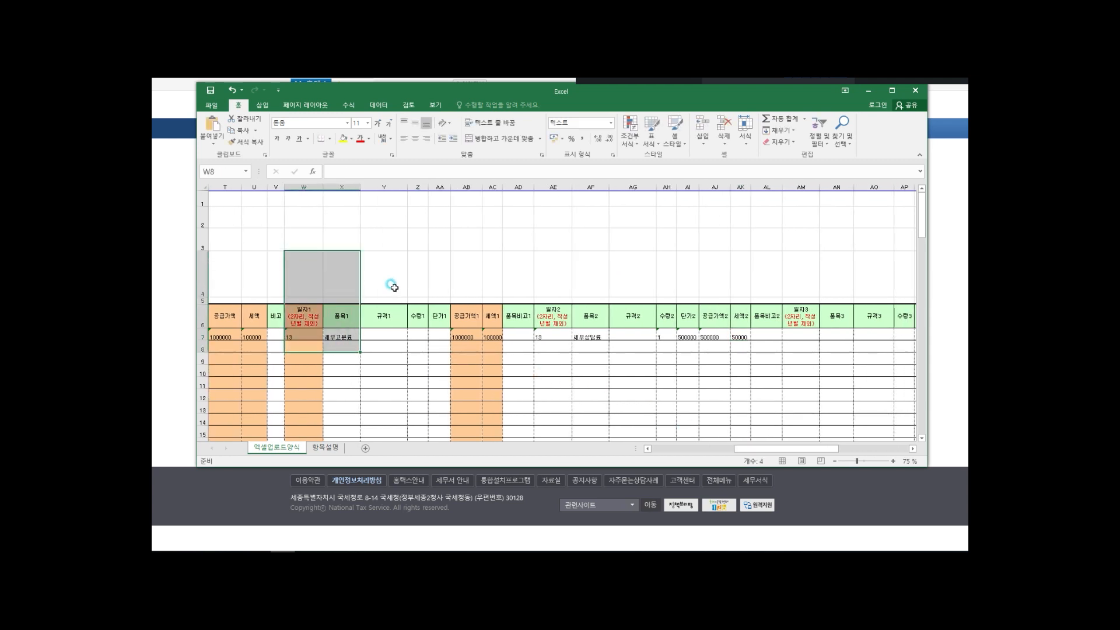
click(460, 355)
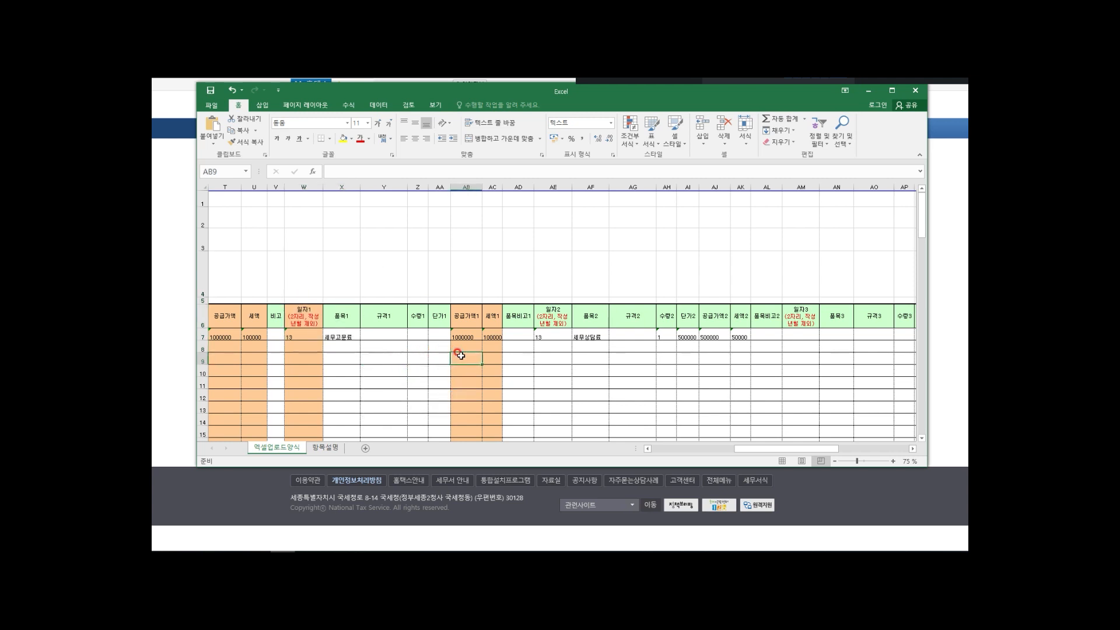
click(492, 351)
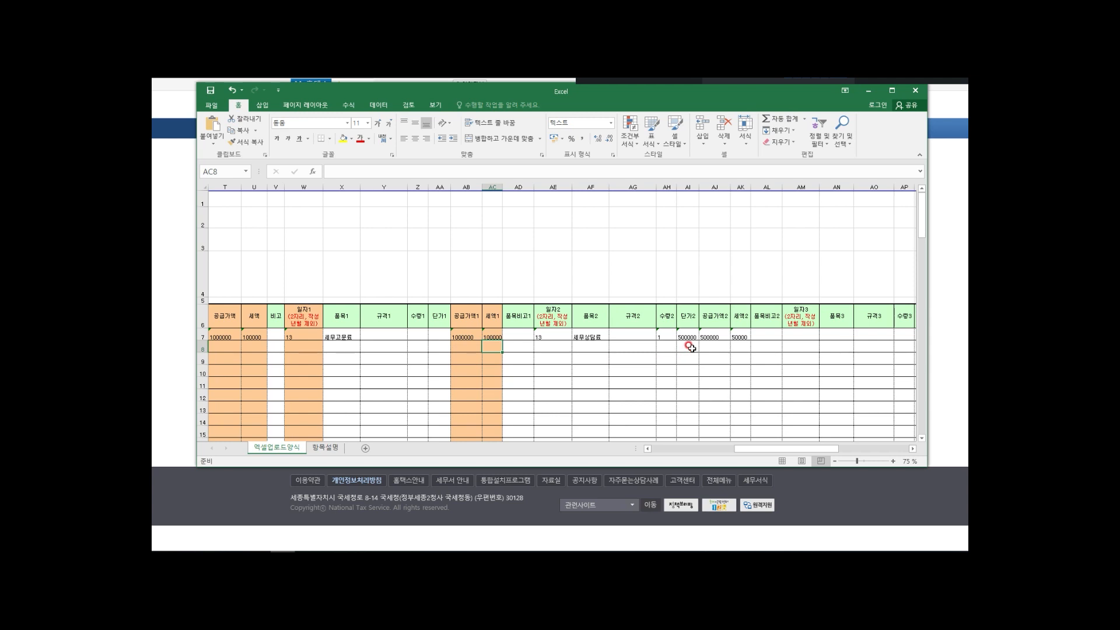
click(710, 348)
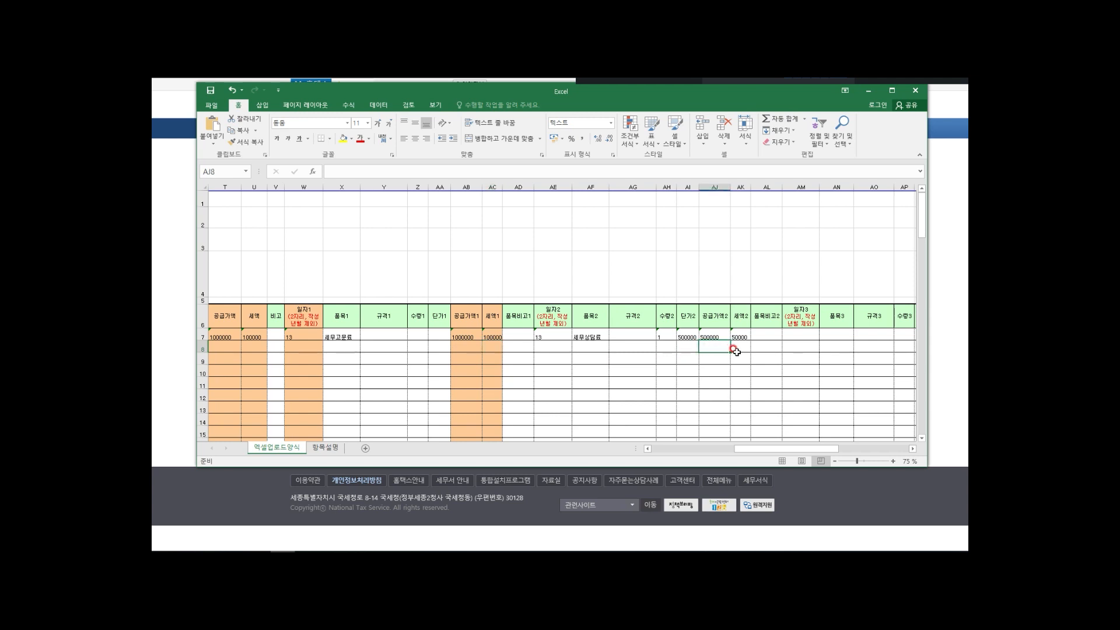
click(733, 348)
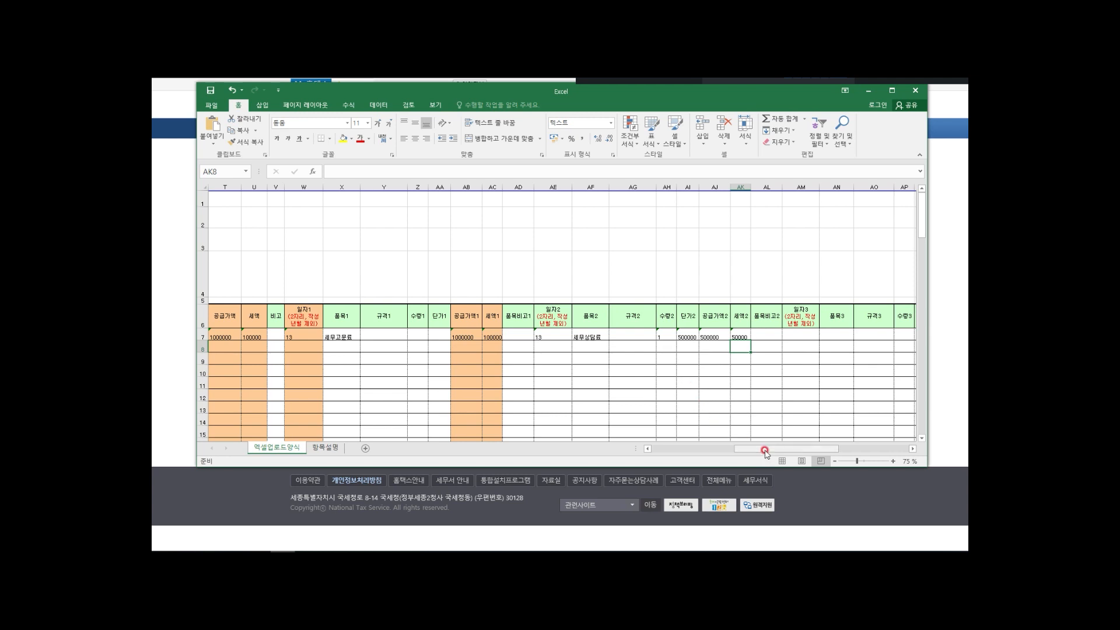
drag(765, 451, 740, 451)
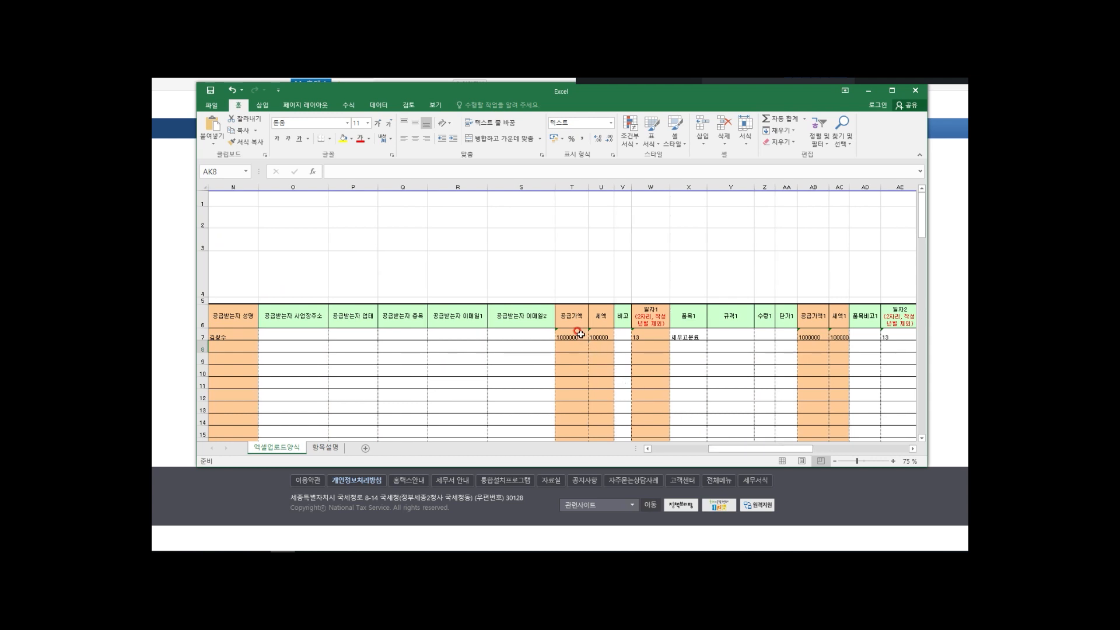
click(580, 334)
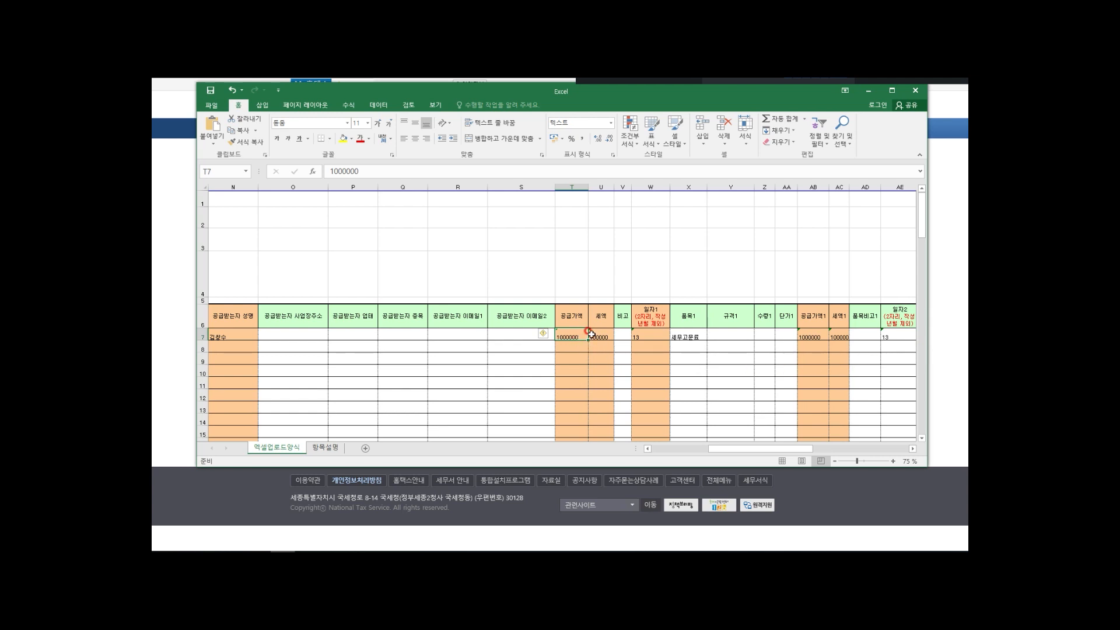
Step: Change T7 supply to 1500000 and U7 tax to 150000, then scroll back to column A
text(15)
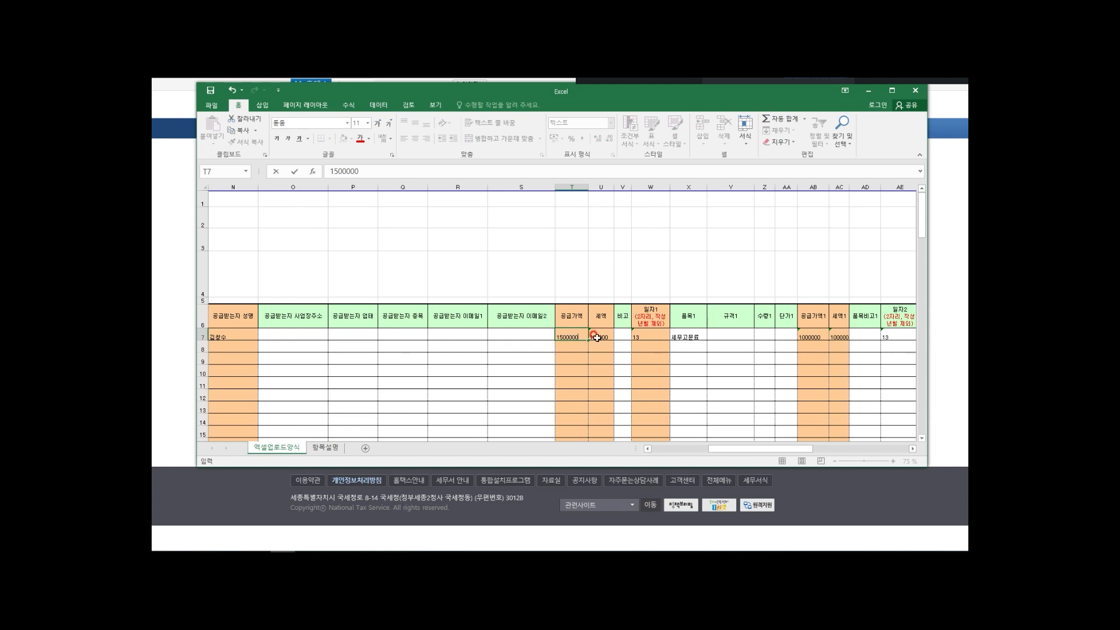
click(597, 338)
text(15)
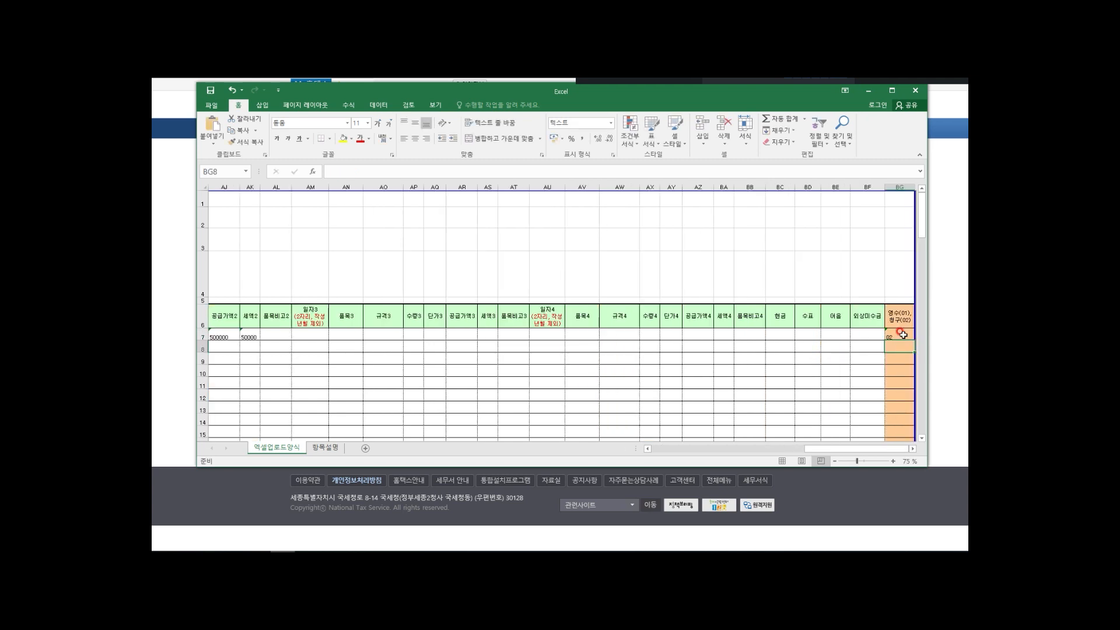
drag(840, 450, 658, 458)
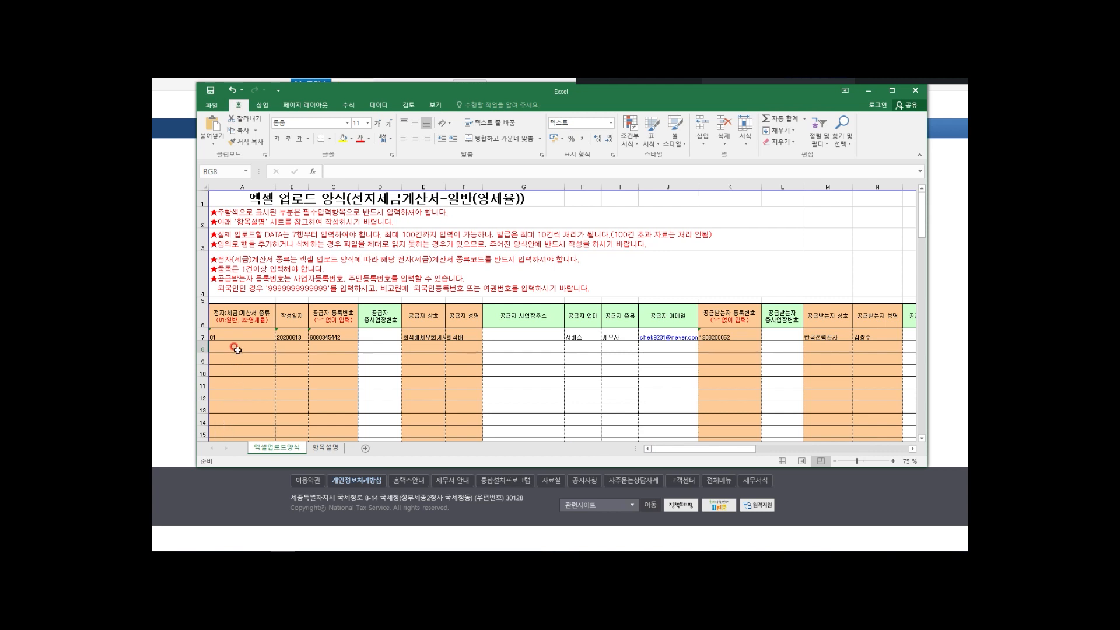
Step: Copy the whole row 7 invoice into rows 8 and 9 by Ctrl-dragging it down
click(204, 337)
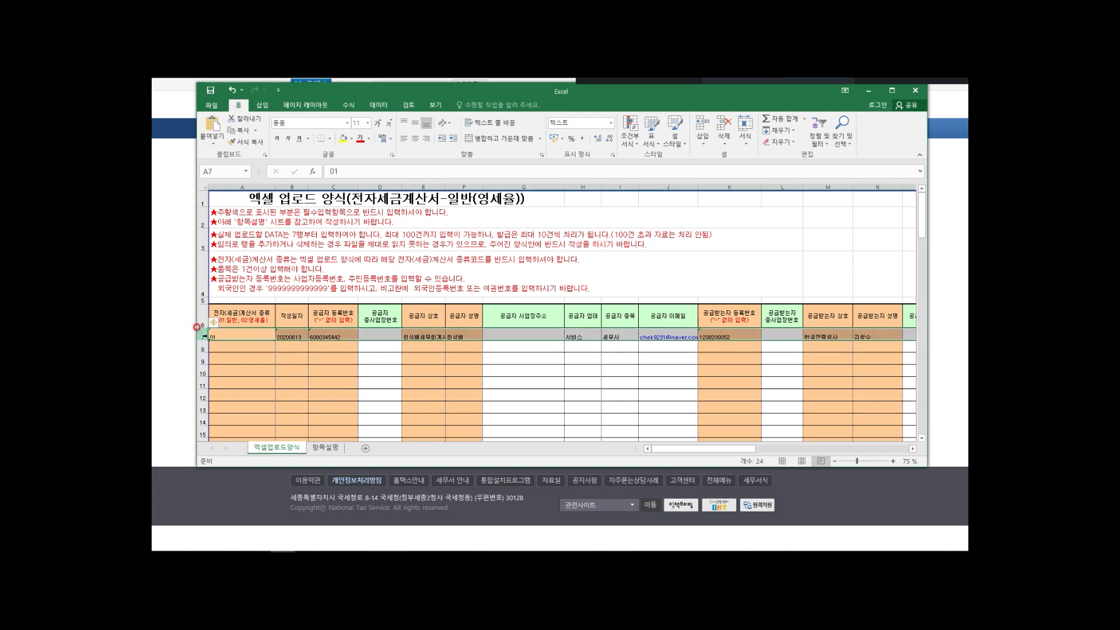
drag(293, 329, 290, 352)
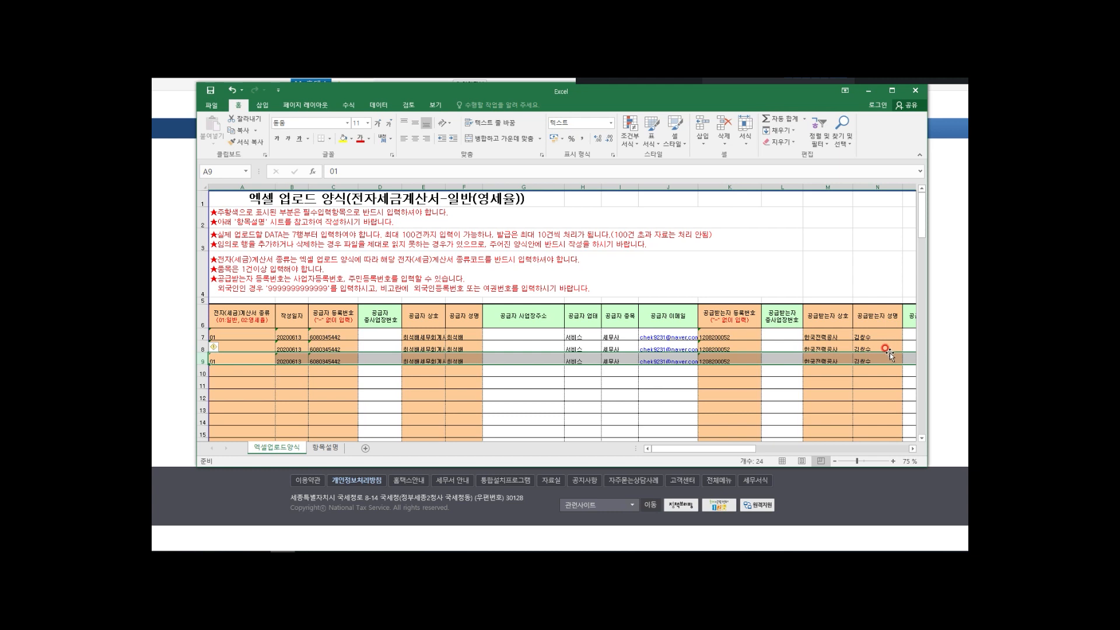
drag(708, 450, 730, 453)
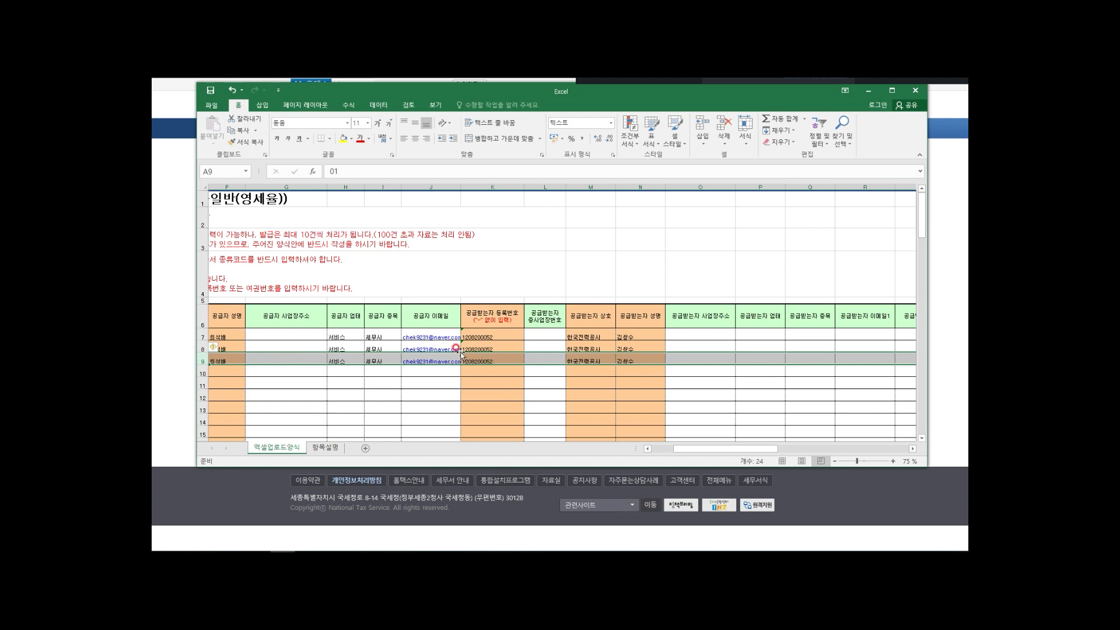
drag(698, 451, 671, 451)
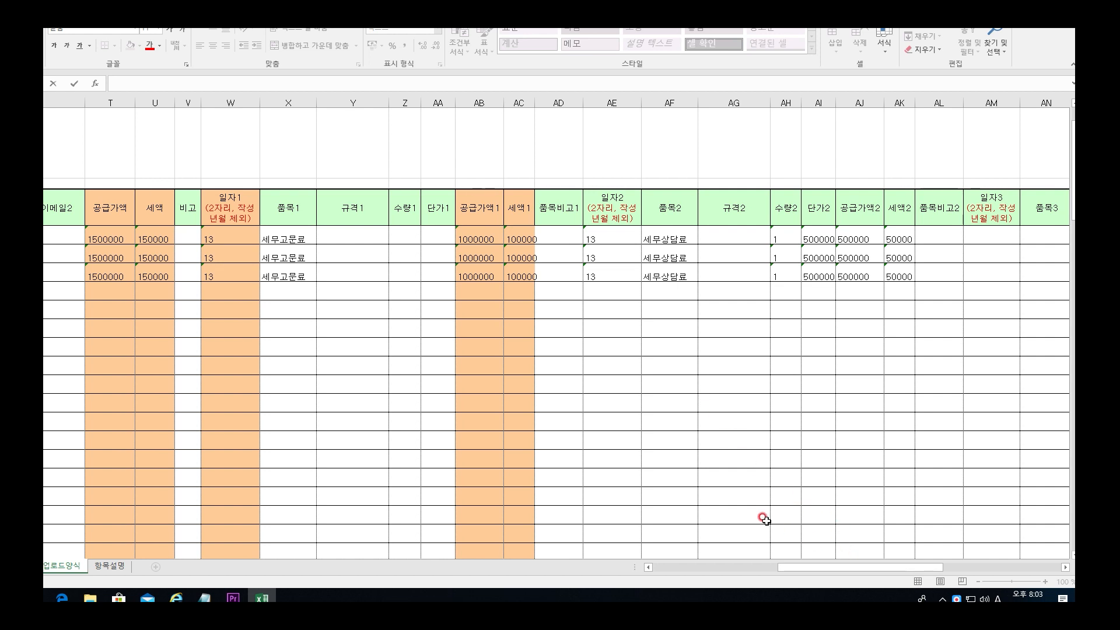
drag(134, 281, 184, 245)
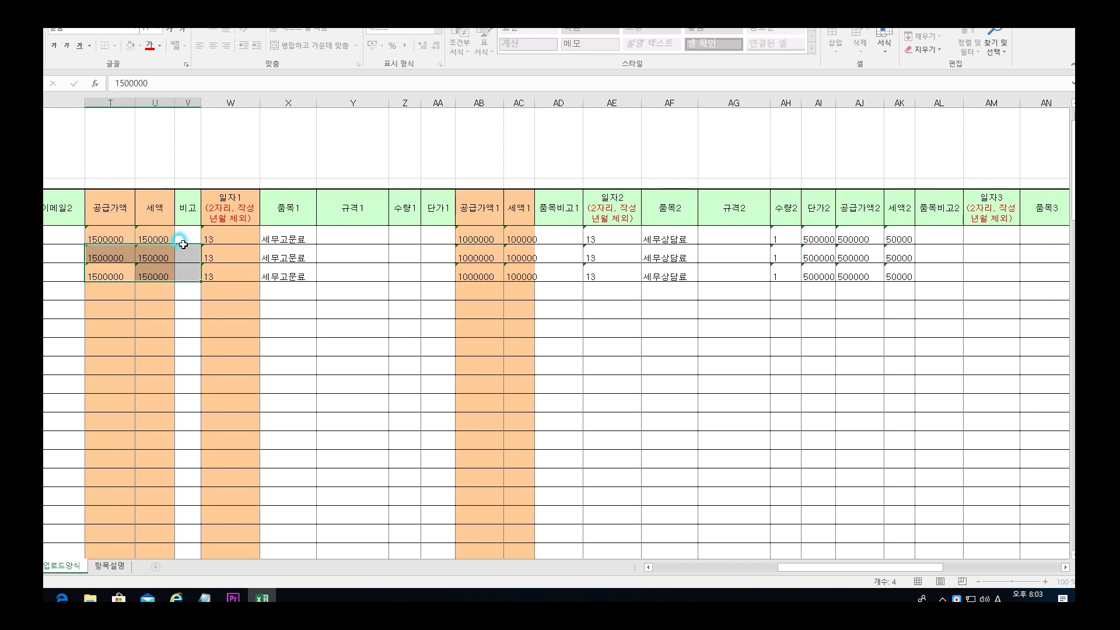
click(387, 409)
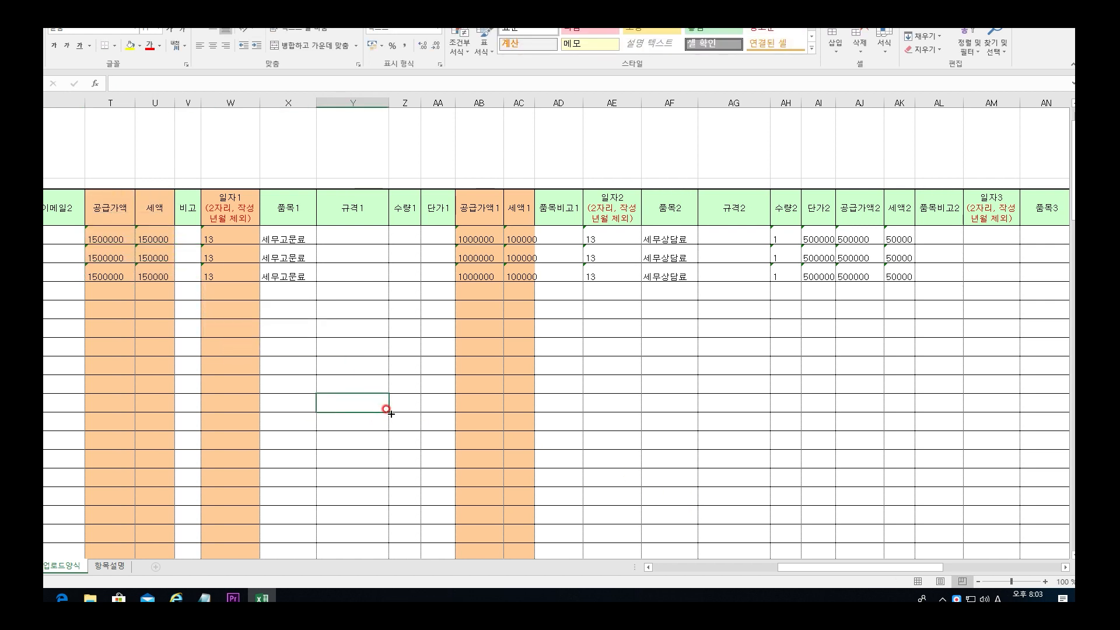
drag(887, 568, 1037, 579)
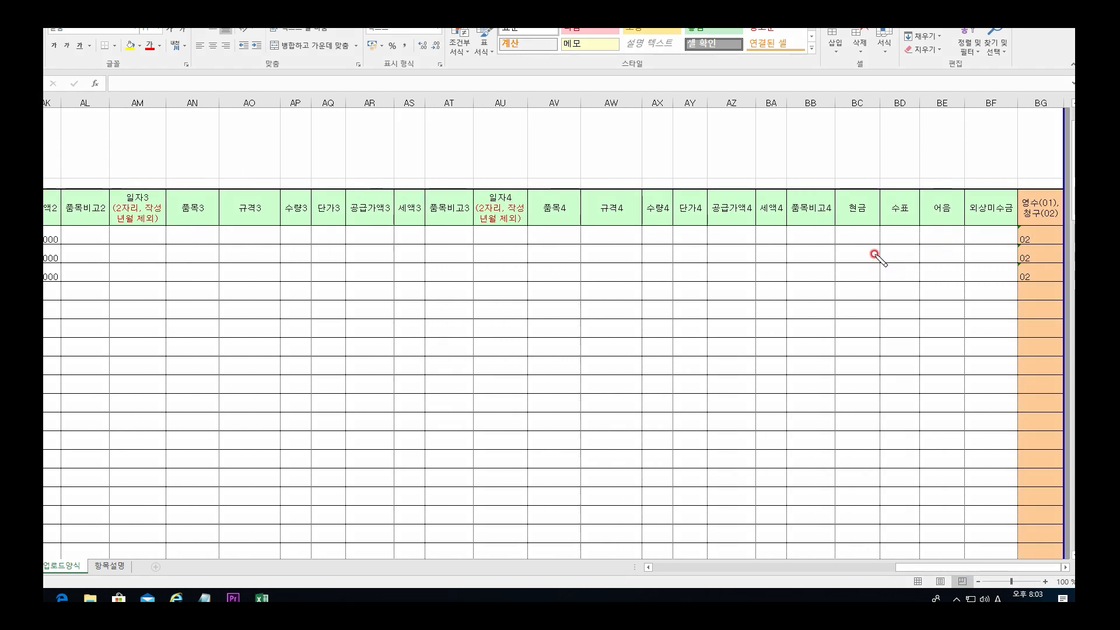
mouse_move(875, 254)
mouse_down()
mouse_move(859, 254)
mouse_move(841, 212)
mouse_move(858, 174)
mouse_move(916, 164)
mouse_move(980, 172)
mouse_move(1017, 215)
mouse_move(995, 243)
mouse_move(870, 255)
mouse_up()
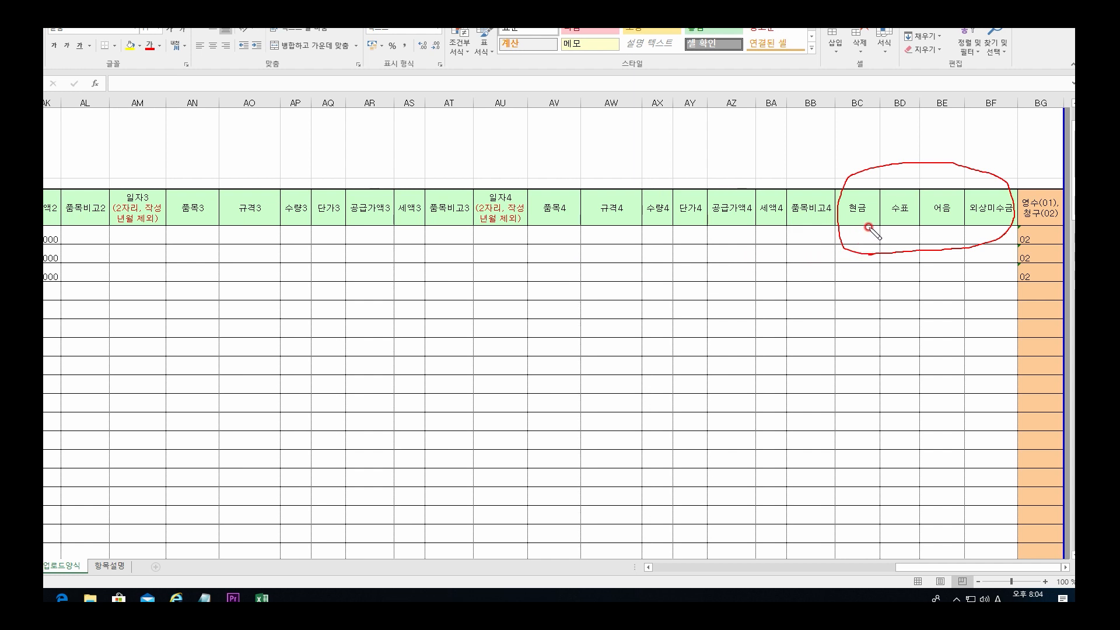
mouse_move(869, 221)
mouse_down()
mouse_move(849, 225)
mouse_move(854, 192)
mouse_move(873, 195)
mouse_move(867, 221)
mouse_move(890, 215)
mouse_move(900, 195)
mouse_move(912, 211)
mouse_move(898, 220)
mouse_move(956, 201)
mouse_move(955, 221)
mouse_move(853, 220)
mouse_up()
click(901, 220)
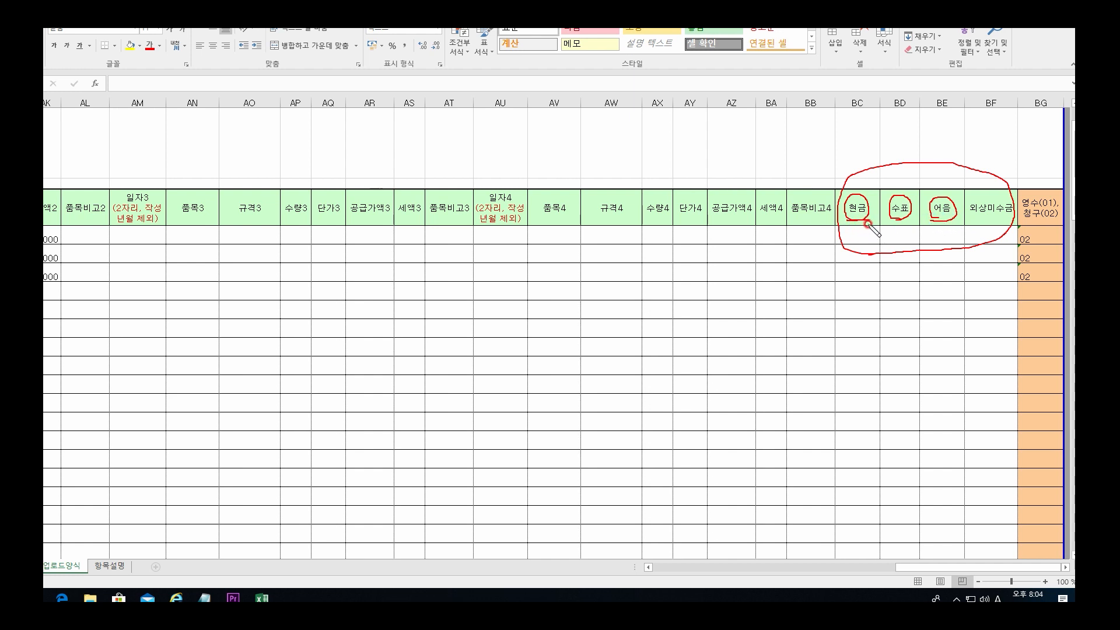
drag(857, 230, 858, 236)
drag(856, 230, 940, 234)
mouse_move(997, 220)
mouse_down()
mouse_move(961, 205)
mouse_move(1011, 198)
mouse_move(990, 237)
mouse_up()
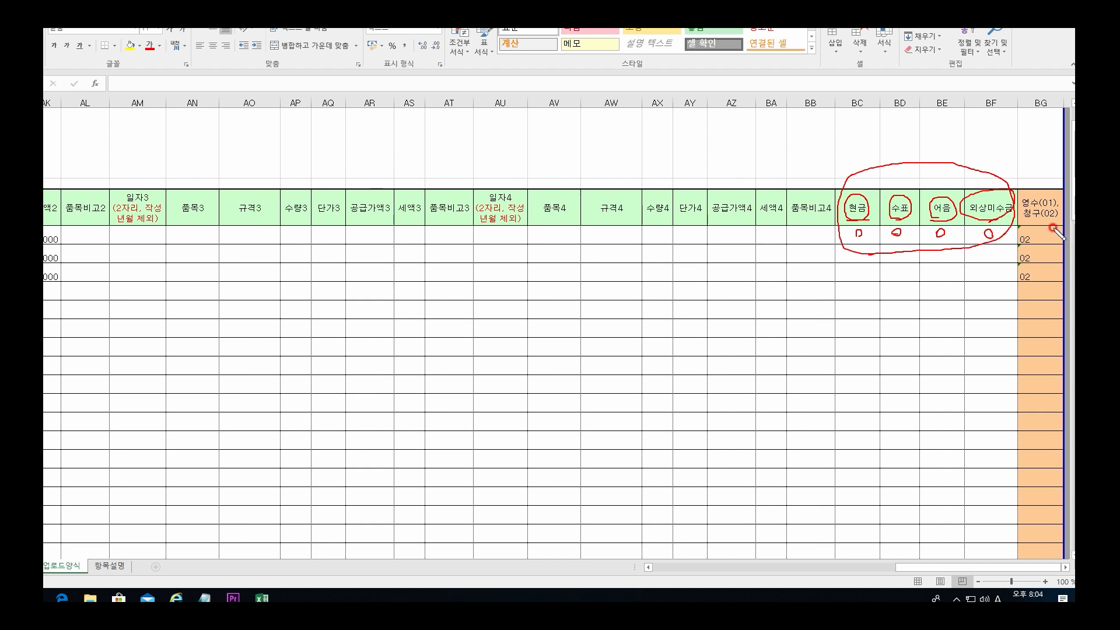
mouse_move(1023, 207)
mouse_down()
mouse_move(1054, 206)
mouse_move(1051, 222)
mouse_move(1053, 170)
mouse_move(1054, 231)
mouse_move(1036, 237)
mouse_up()
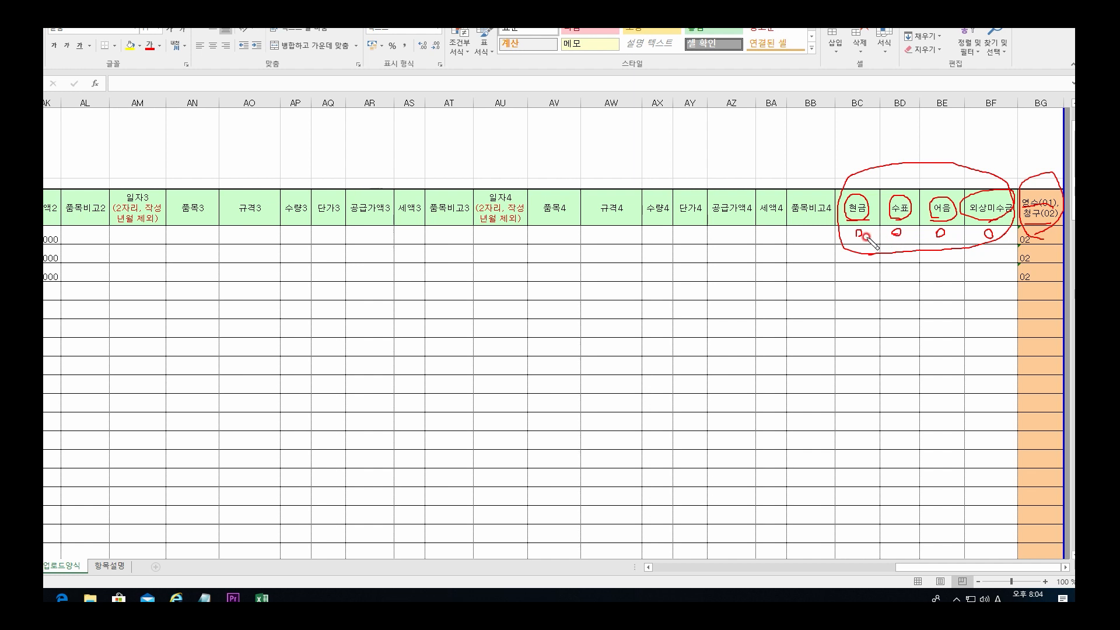
mouse_move(920, 260)
mouse_down()
mouse_move(890, 257)
mouse_move(840, 204)
mouse_move(957, 203)
mouse_move(903, 246)
mouse_up()
mouse_move(1033, 206)
mouse_down()
mouse_move(1043, 204)
mouse_move(1023, 209)
mouse_move(1050, 197)
mouse_move(969, 218)
mouse_move(1012, 192)
mouse_move(996, 220)
mouse_up()
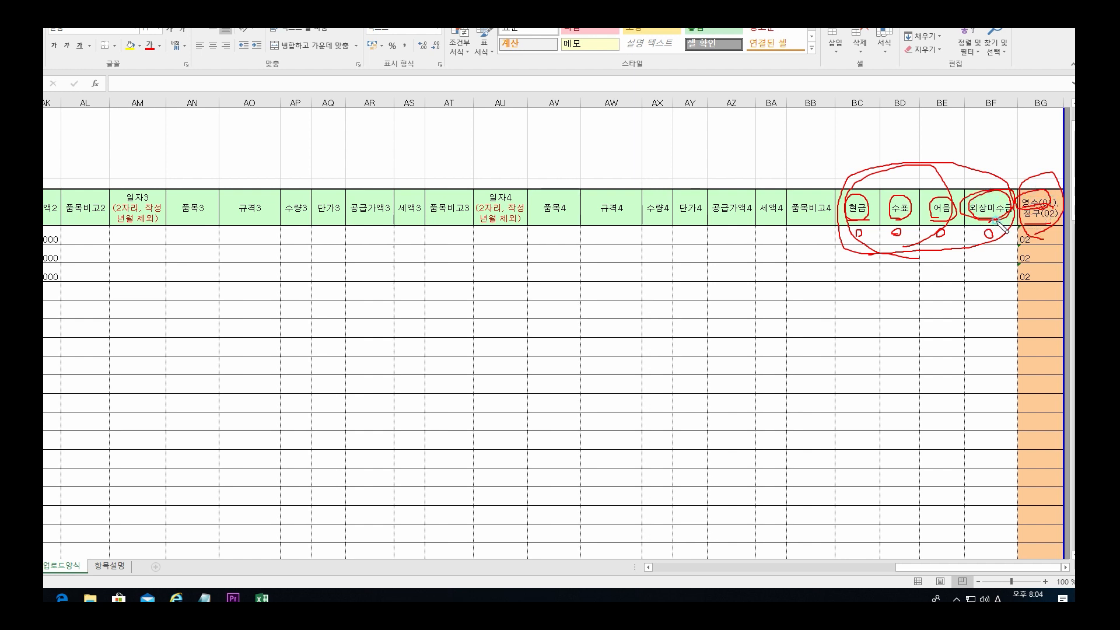
drag(1051, 225, 1018, 213)
key(Escape)
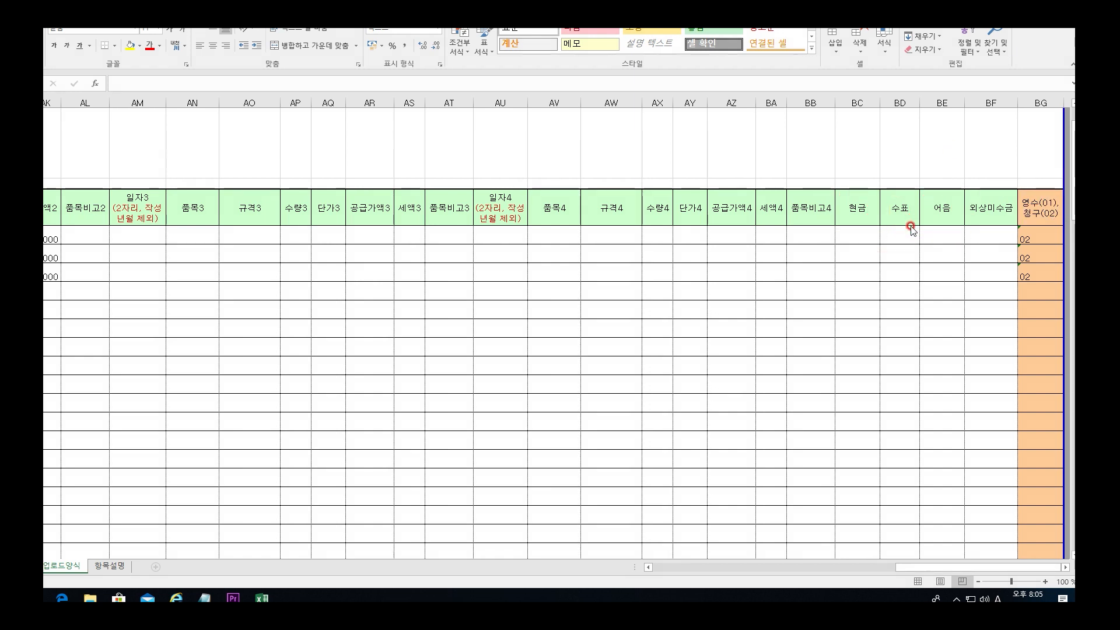
Step: Record 1650000 as invoice one's cash payment and set its 영수/청구 code to 01
click(856, 238)
click(857, 237)
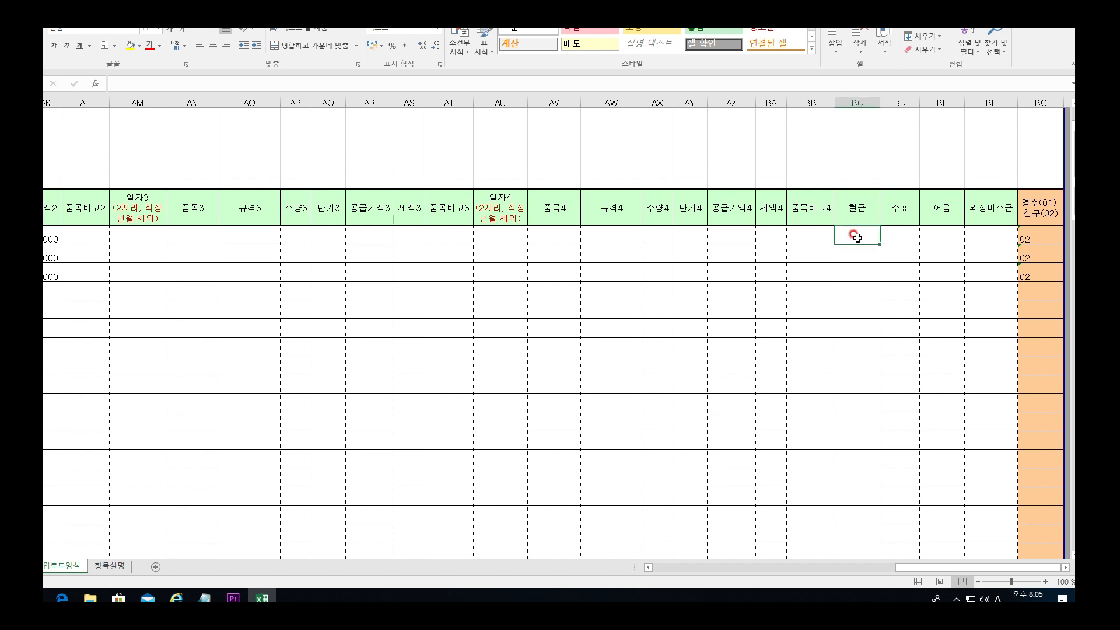
text(1650000)
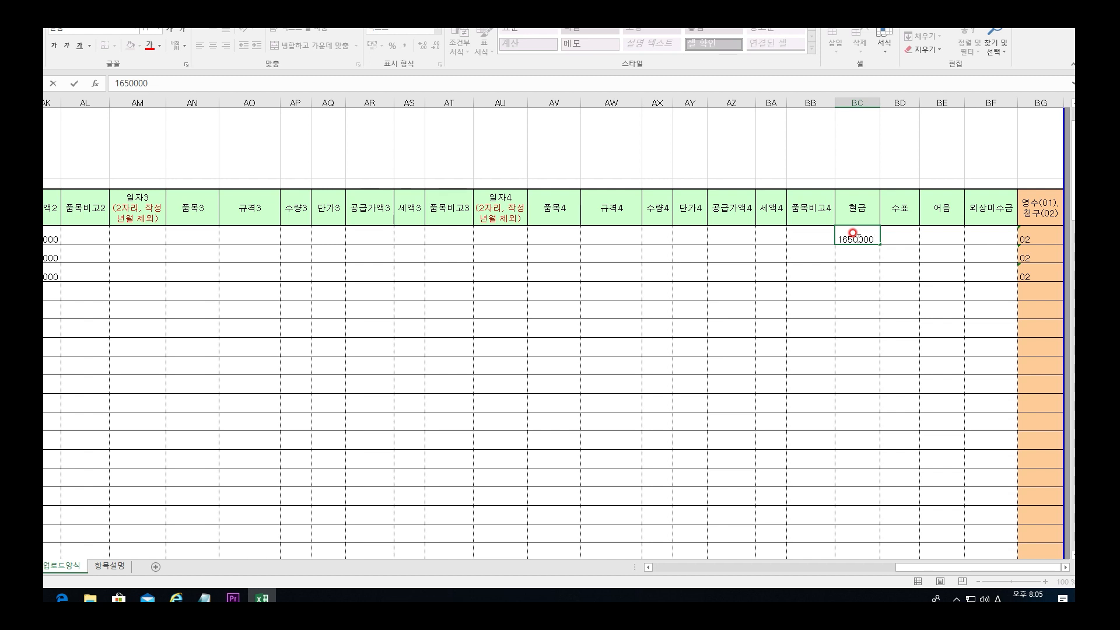
key(Return)
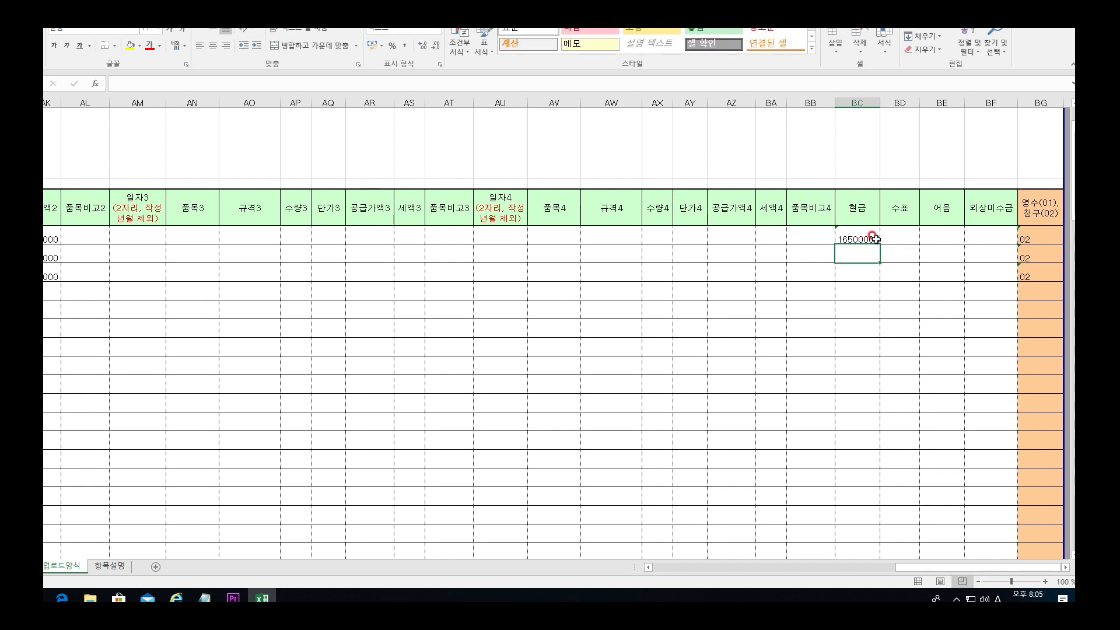
click(863, 239)
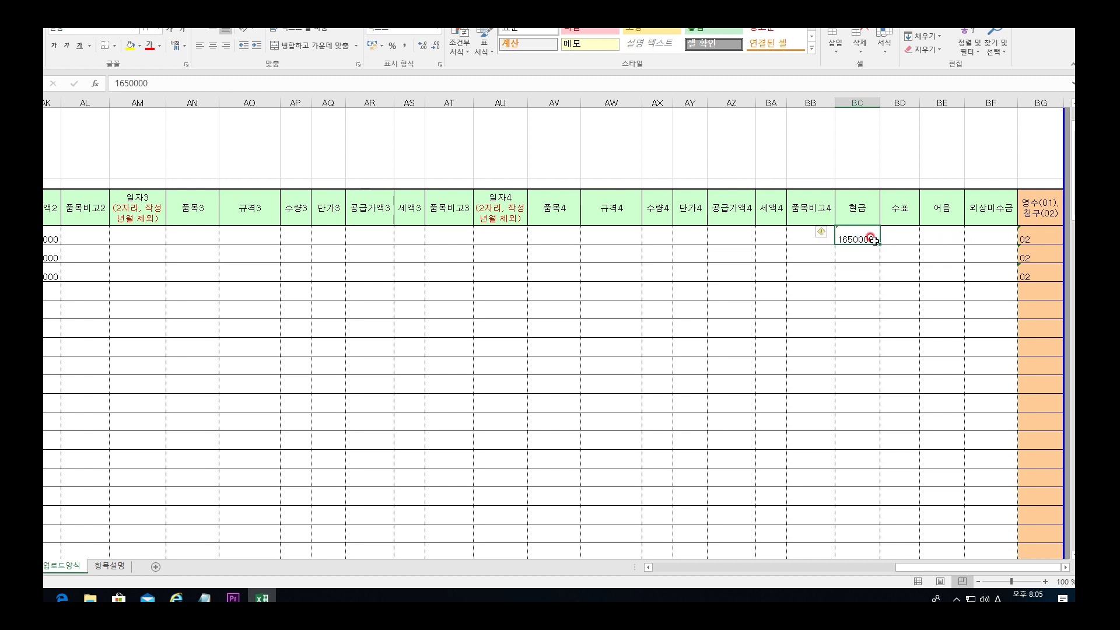
click(1034, 237)
click(1062, 239)
text(01)
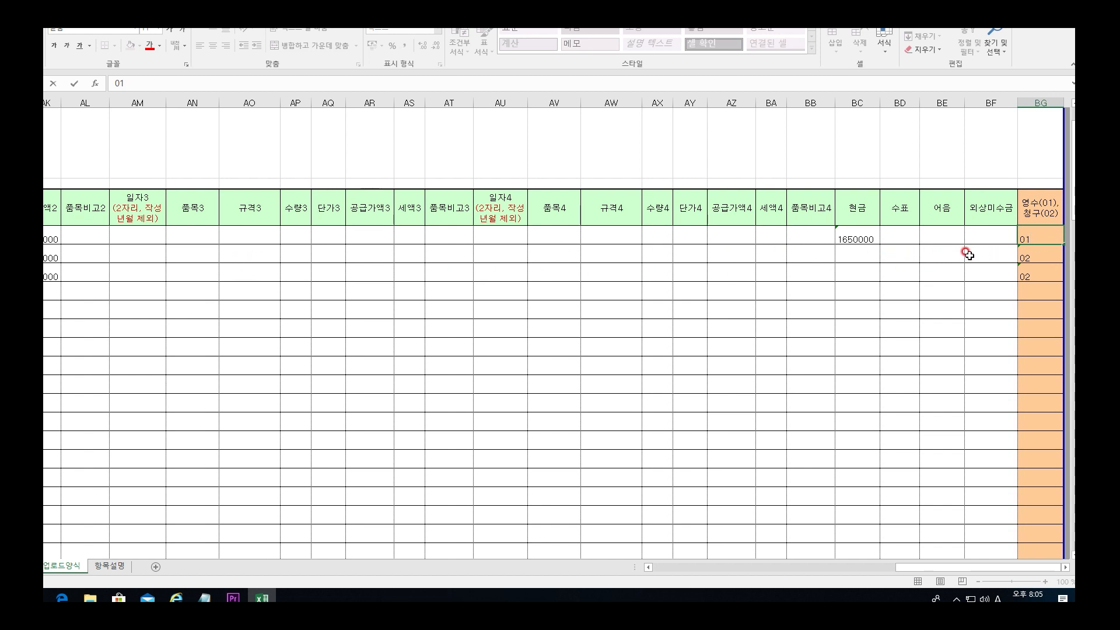
Step: Record 1650000 as invoice two's cheque payment with code 01 and invoice three's receivable
click(911, 257)
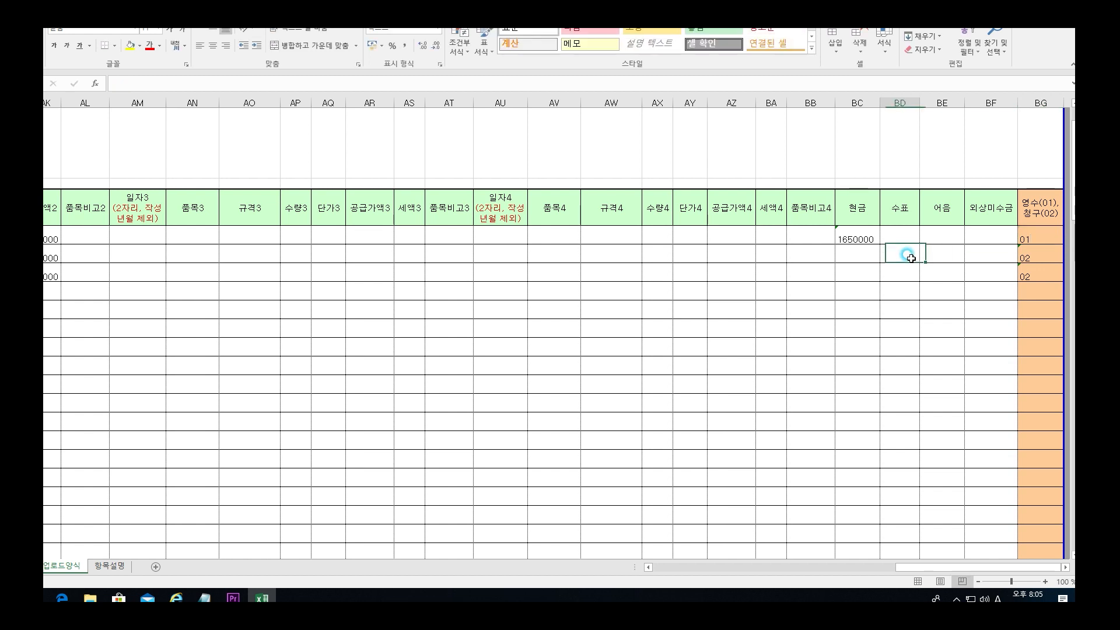
text(1650000)
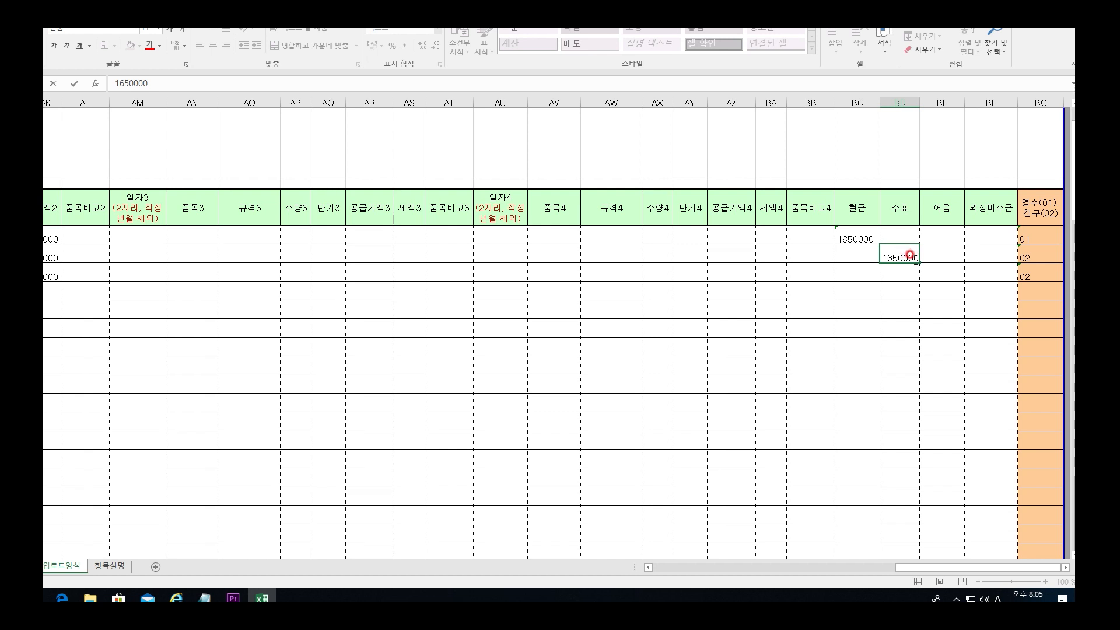
click(1028, 256)
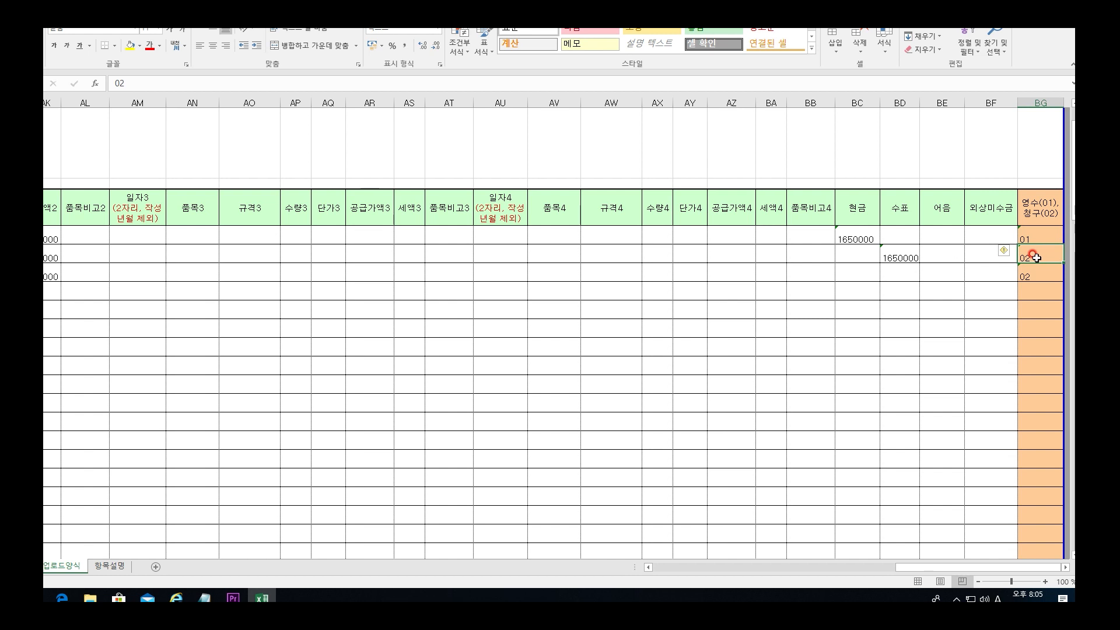
text(01)
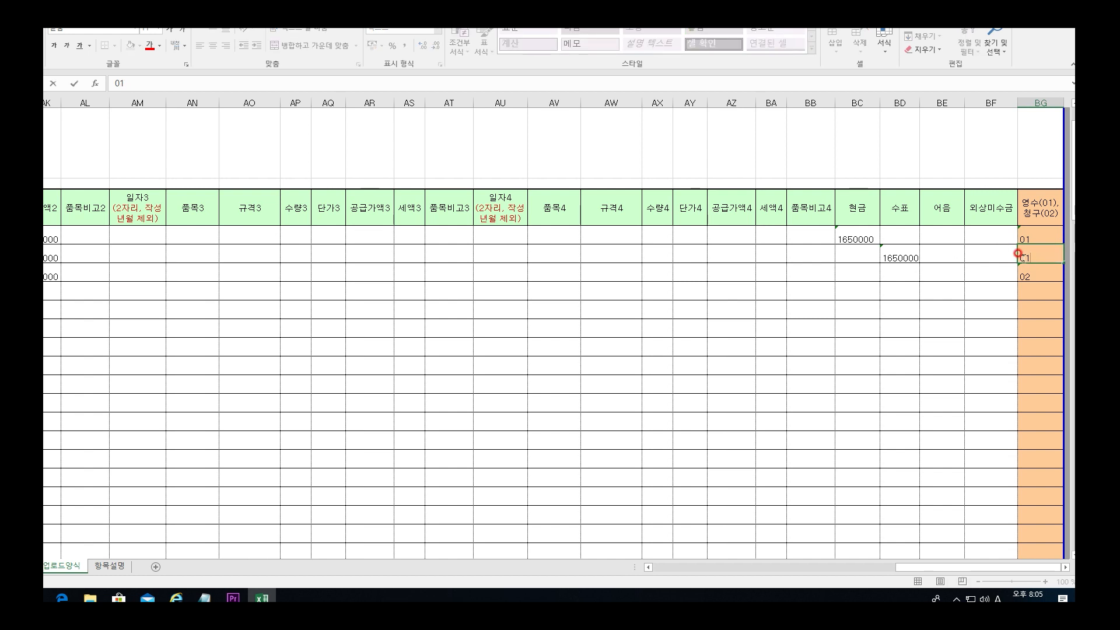
click(990, 271)
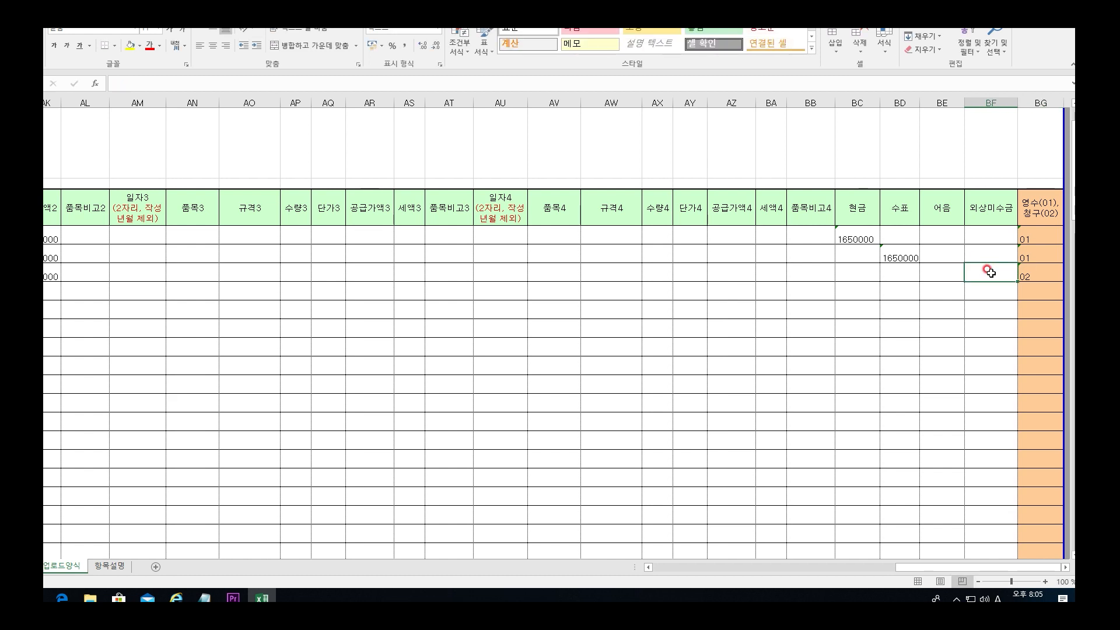
text(1650000)
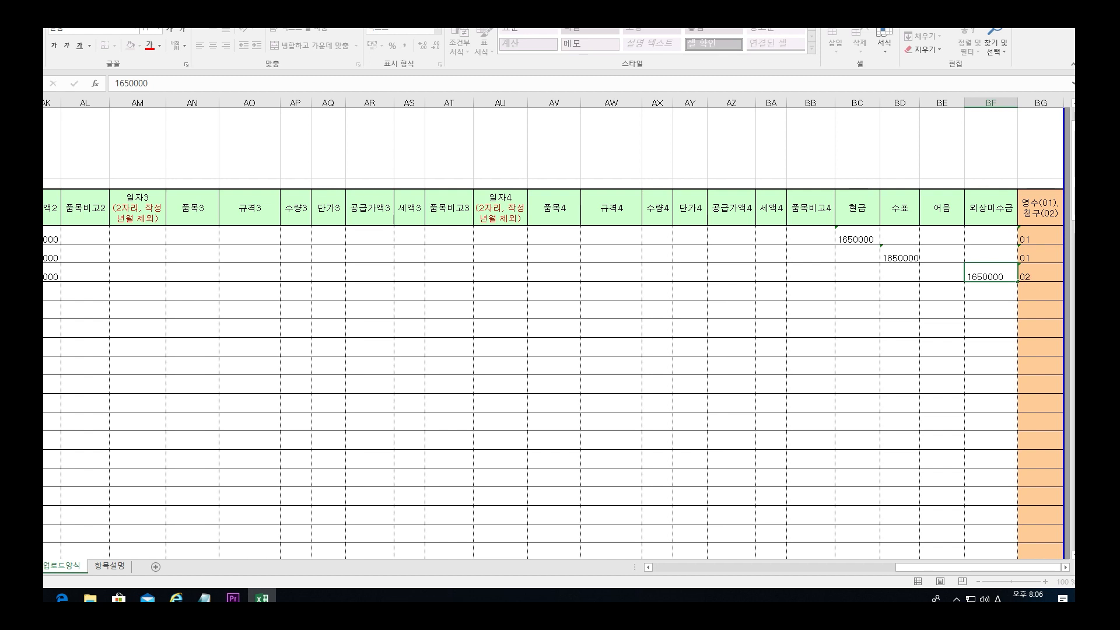
key(alt+f)
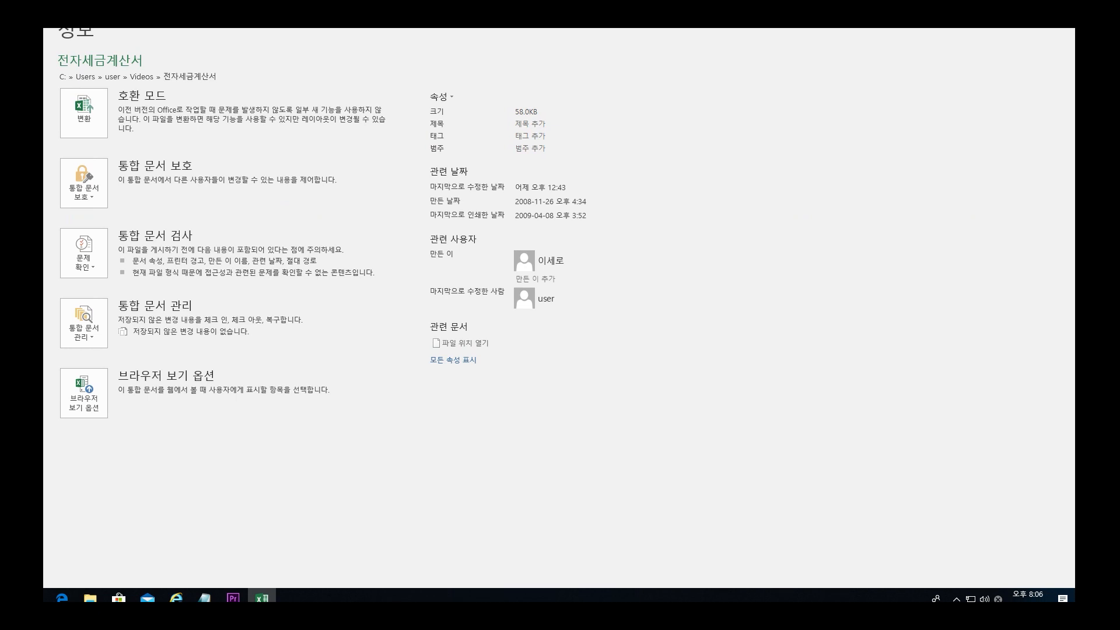
Step: Leave Excel's file info page and return to the invoice sheet
key(Escape)
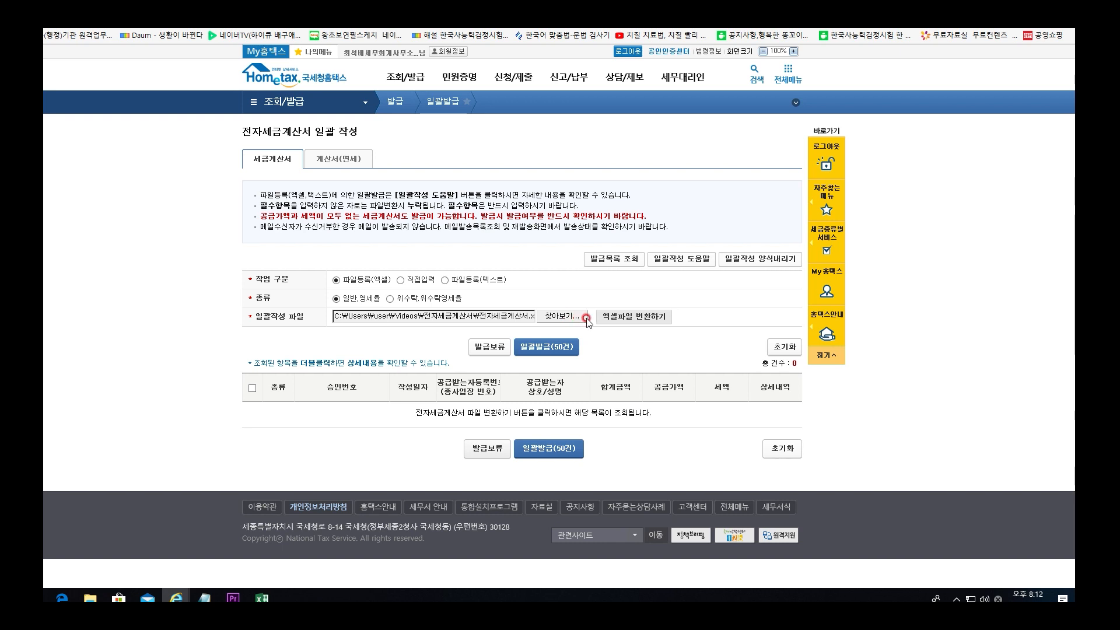
Step: Convert the uploaded workbook into three 1,650,000 invoices and request bulk issue of all of them
click(634, 318)
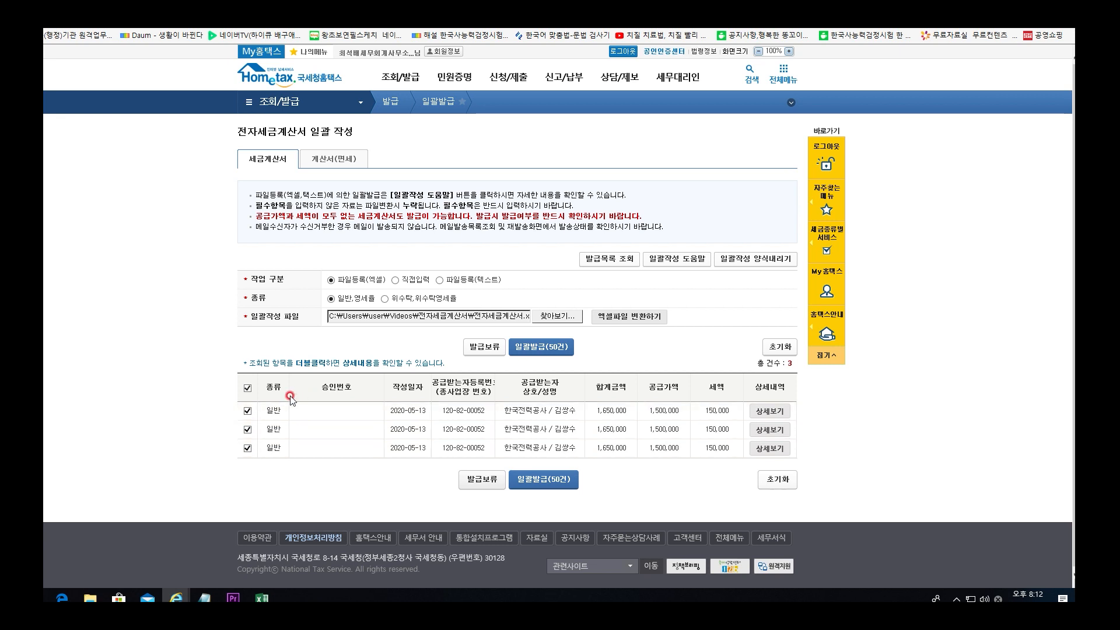
click(551, 353)
click(557, 350)
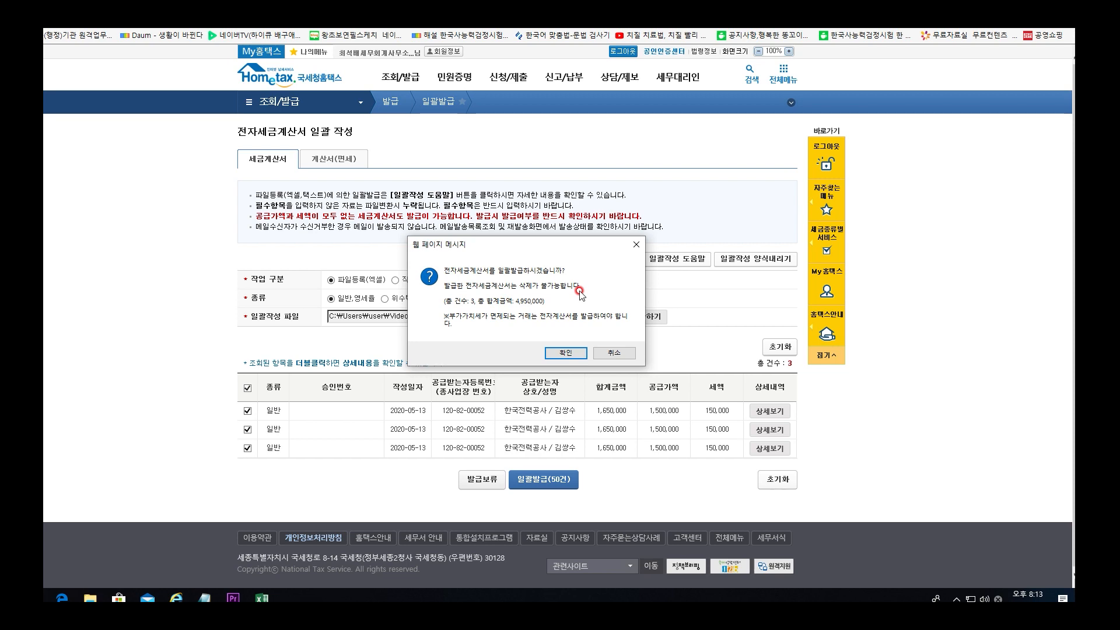
Step: Confirm bulk issuing the three invoices totalling 4,950,000 and sign with the business certificate
click(573, 355)
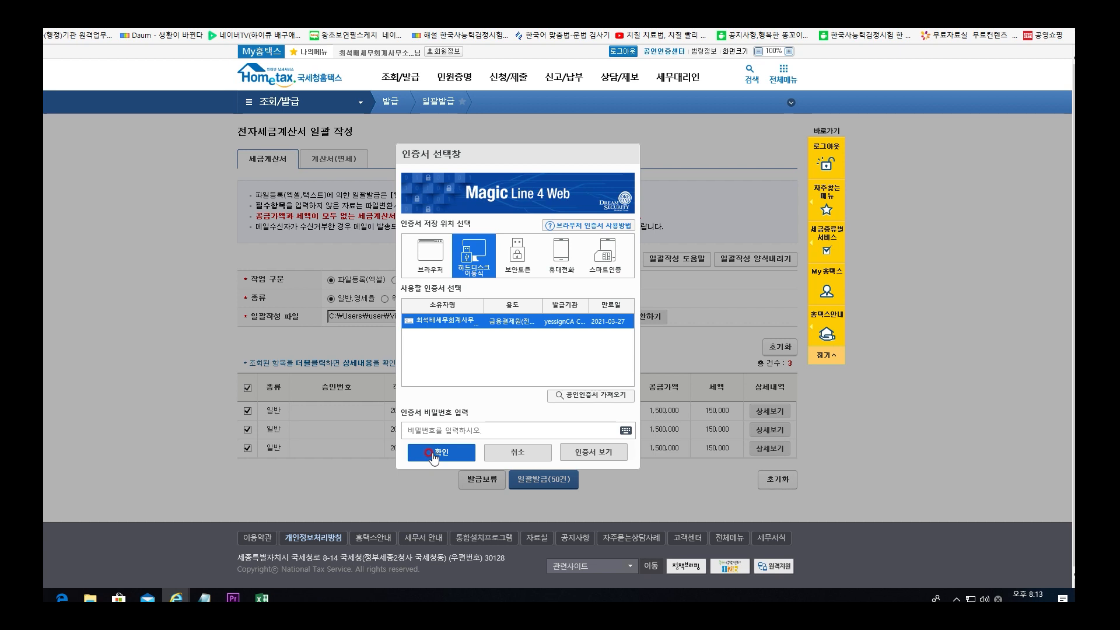
click(518, 453)
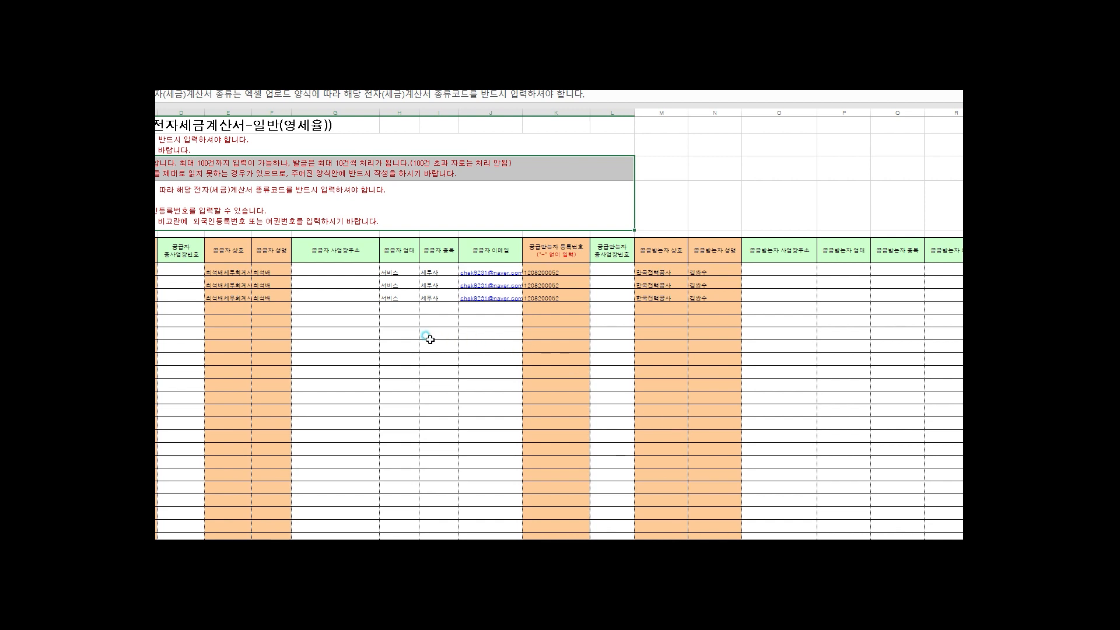
drag(430, 340, 543, 344)
click(658, 251)
scroll(775, 530, right, 3)
scroll(559, 327, left, 5)
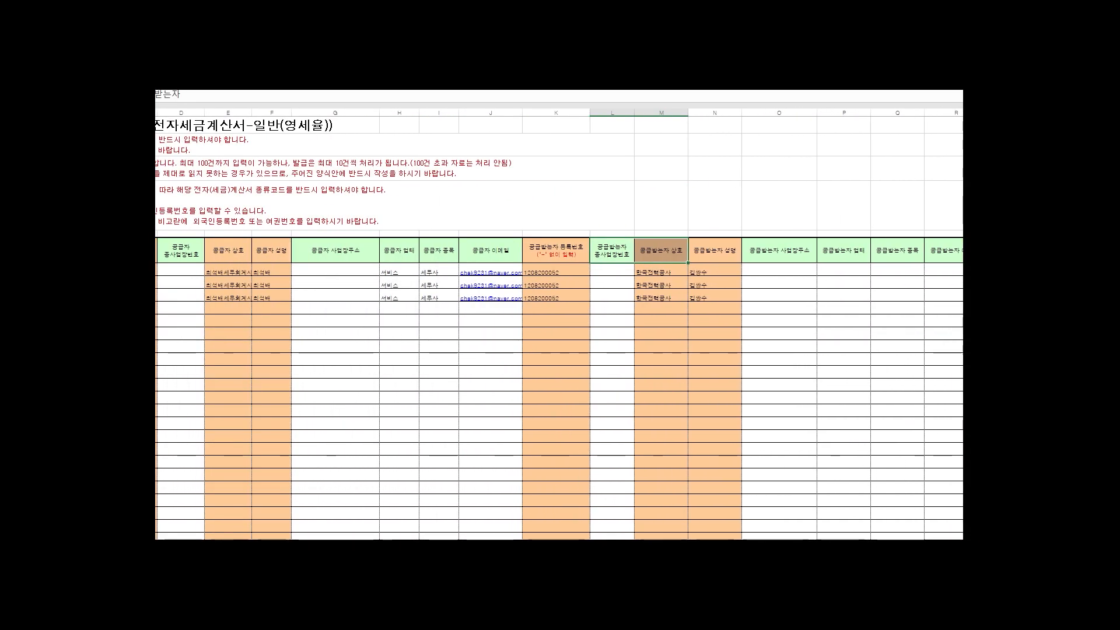
scroll(559, 326, right, 3)
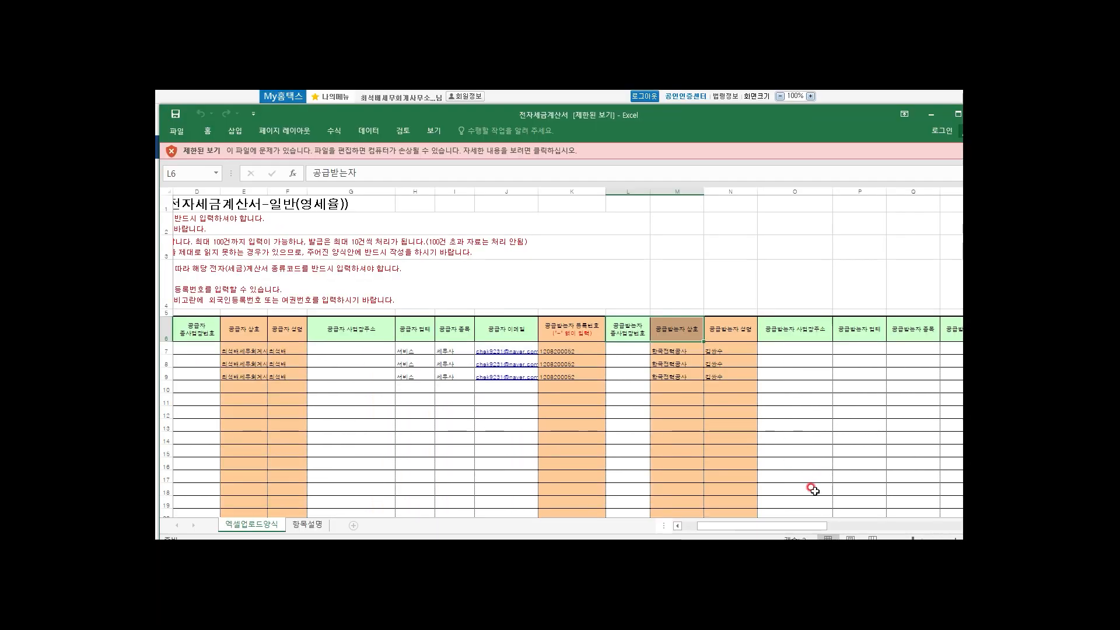
drag(772, 526, 734, 519)
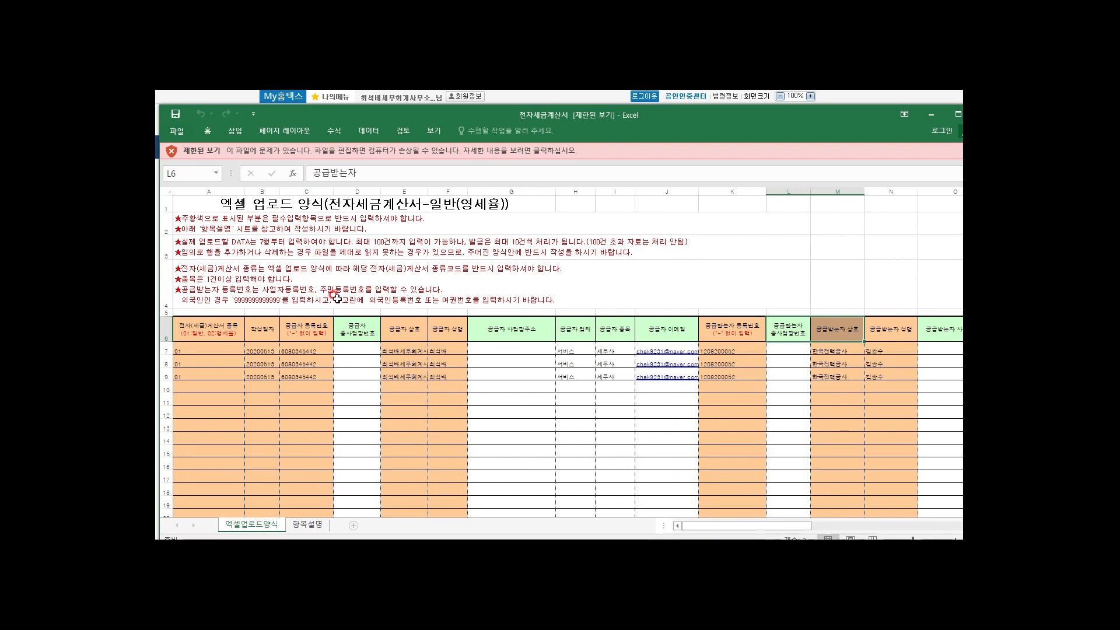
drag(184, 222, 414, 222)
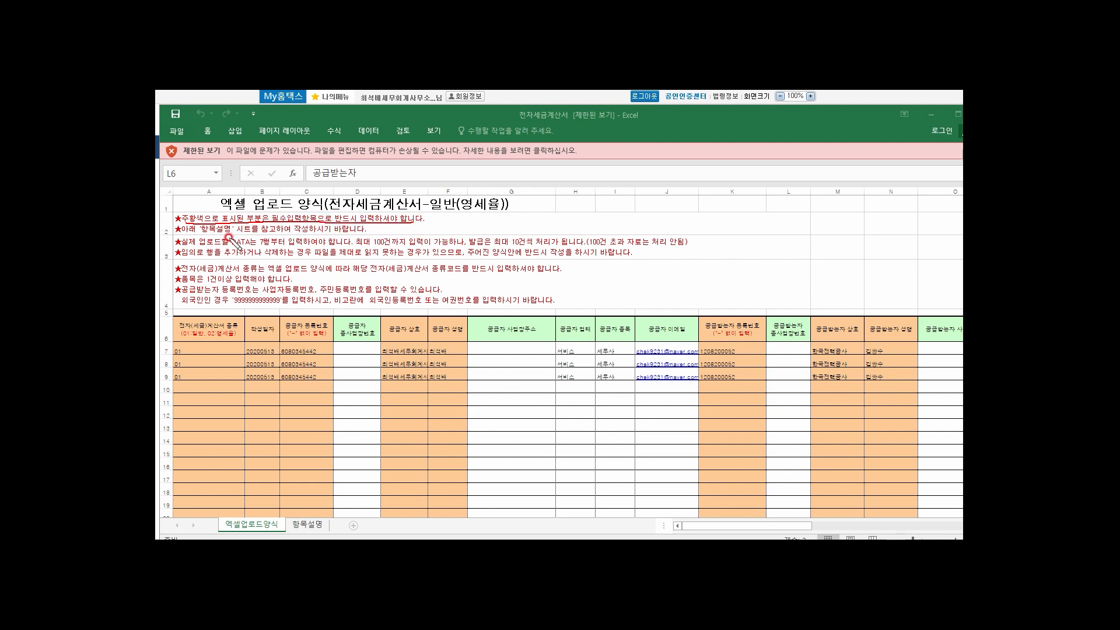
drag(185, 233, 250, 234)
drag(281, 232, 365, 234)
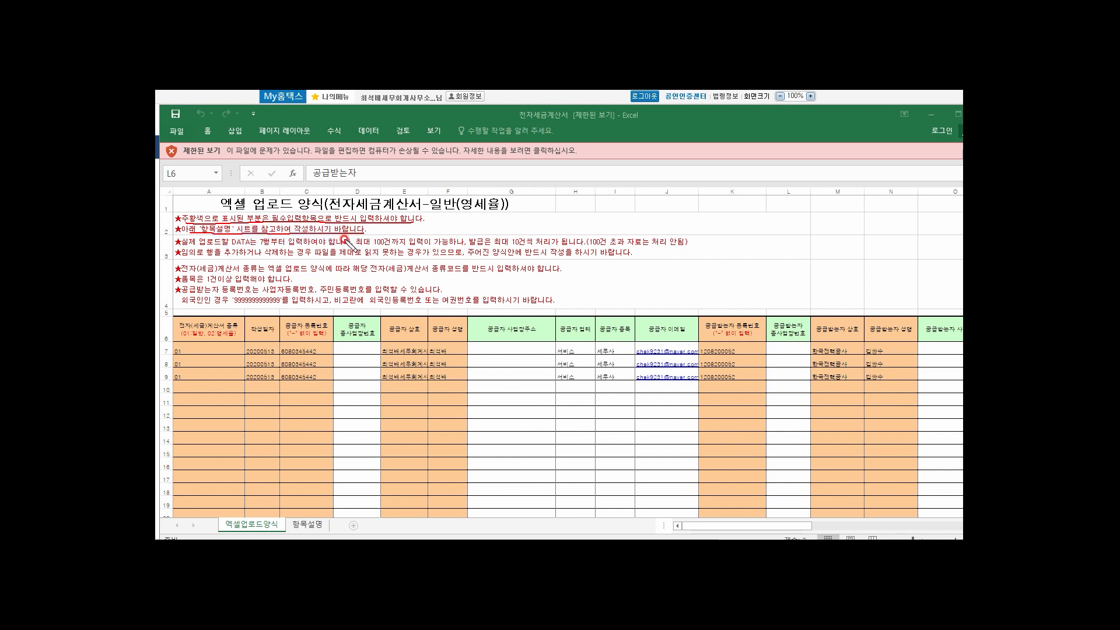
mouse_move(192, 245)
mouse_down()
mouse_move(286, 234)
mouse_move(275, 250)
mouse_move(357, 248)
mouse_up()
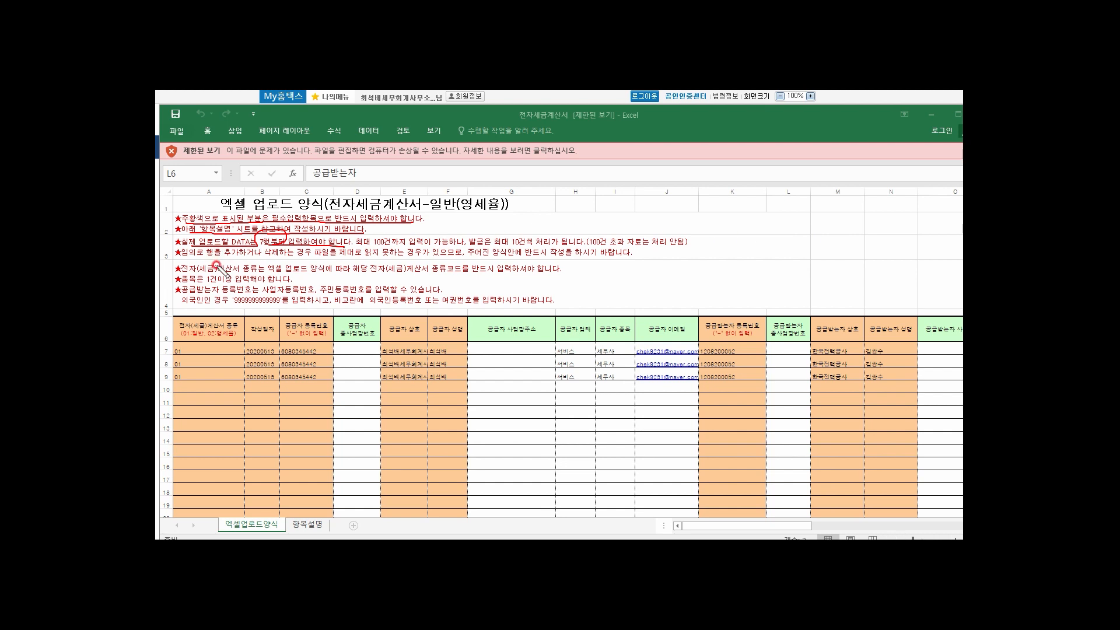
mouse_move(209, 258)
mouse_down()
mouse_move(269, 217)
mouse_move(496, 217)
mouse_move(708, 245)
mouse_move(689, 258)
mouse_up()
mouse_move(775, 433)
mouse_down()
mouse_move(763, 408)
mouse_move(791, 419)
mouse_move(777, 432)
mouse_up()
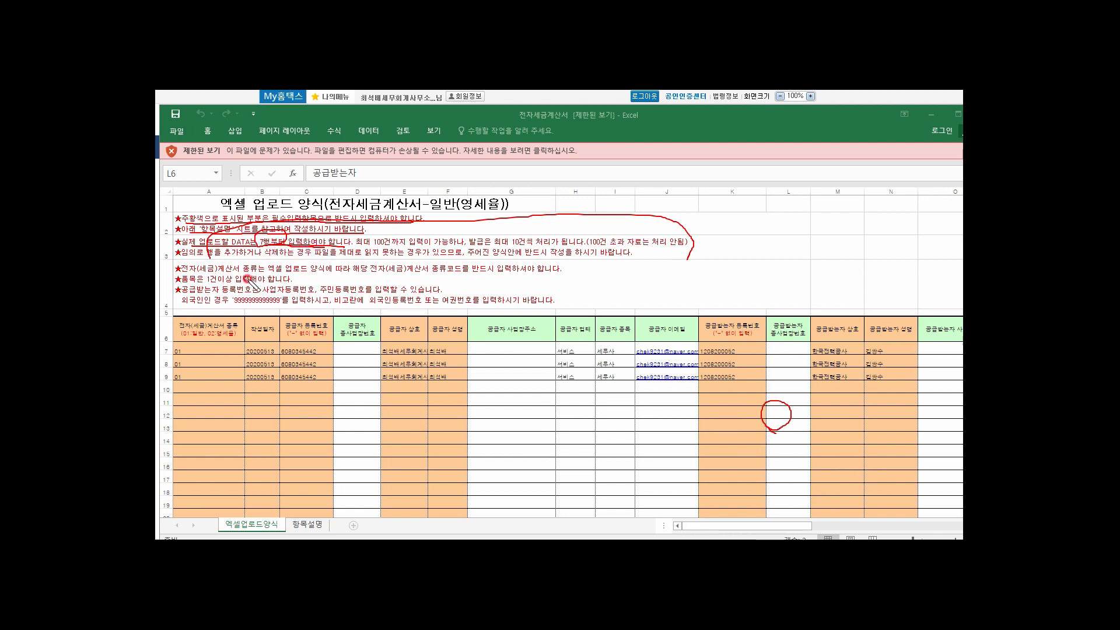
drag(374, 245, 684, 251)
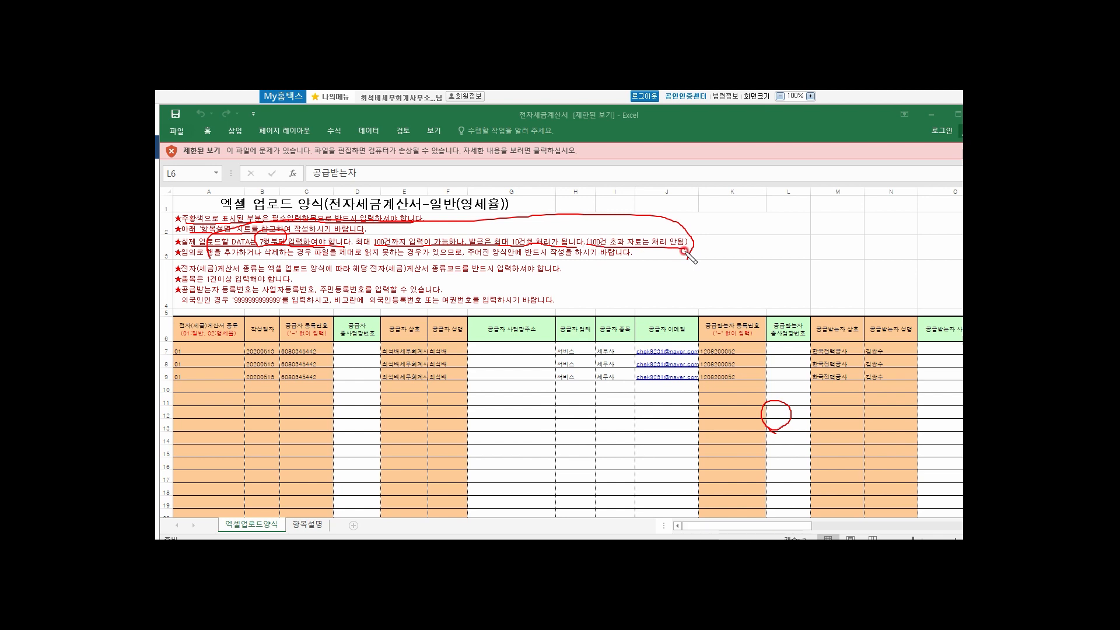
drag(685, 252, 688, 260)
drag(178, 257, 642, 258)
drag(174, 407, 194, 447)
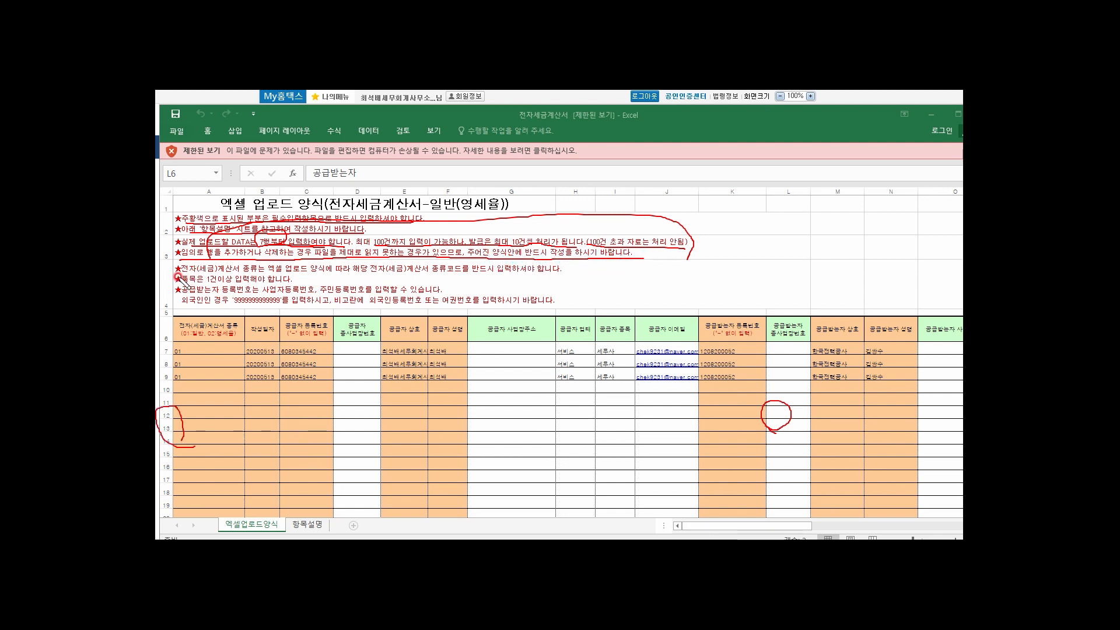
drag(178, 270, 565, 272)
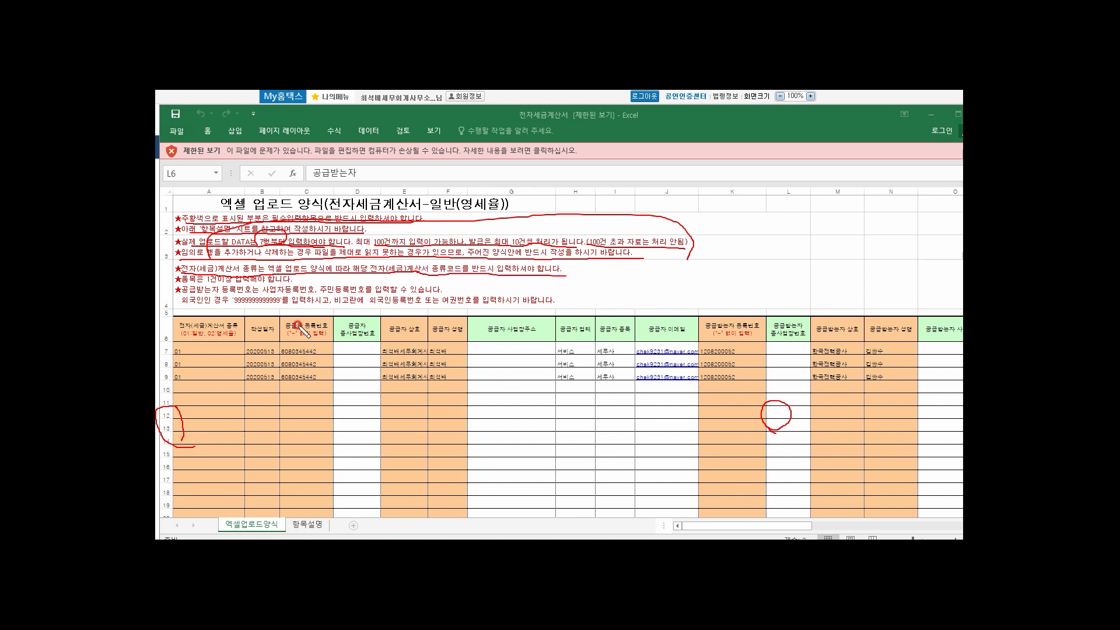
mouse_move(238, 338)
mouse_down()
mouse_move(225, 349)
mouse_move(173, 334)
mouse_move(231, 307)
mouse_move(245, 333)
mouse_up()
mouse_move(177, 357)
mouse_down()
mouse_move(166, 350)
mouse_move(187, 349)
mouse_up()
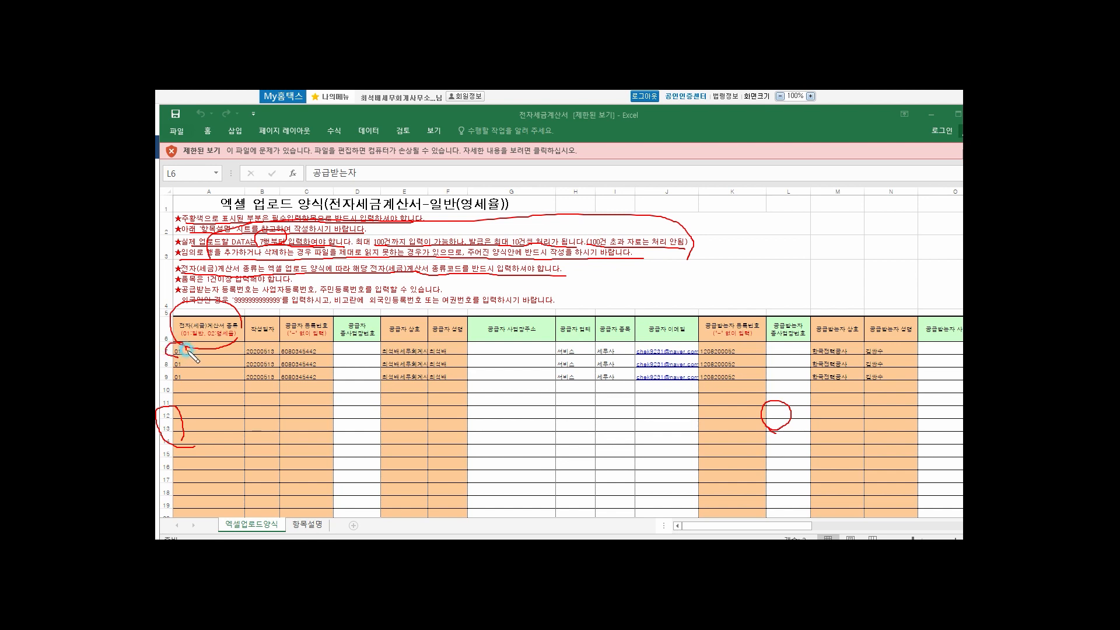
drag(209, 292, 410, 299)
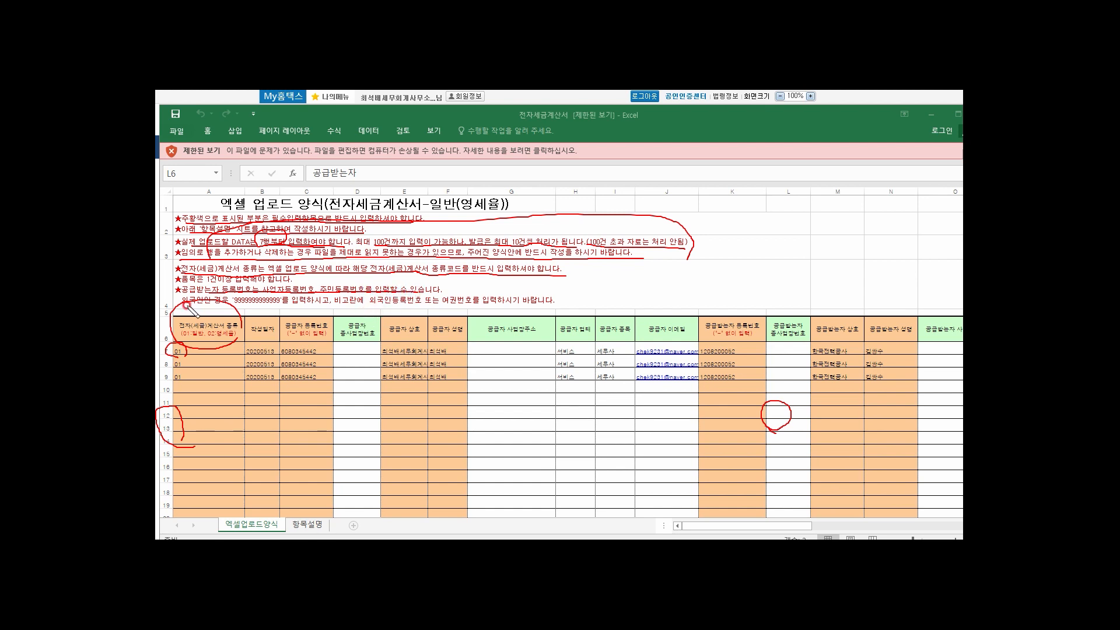
mouse_move(205, 309)
mouse_down()
mouse_move(279, 307)
mouse_move(230, 308)
mouse_move(221, 289)
mouse_move(362, 304)
mouse_up()
Step: Underline the foreign registration number note, then 전자세금계산서(과세) and 전자계산서(면세) in red
drag(369, 305, 552, 303)
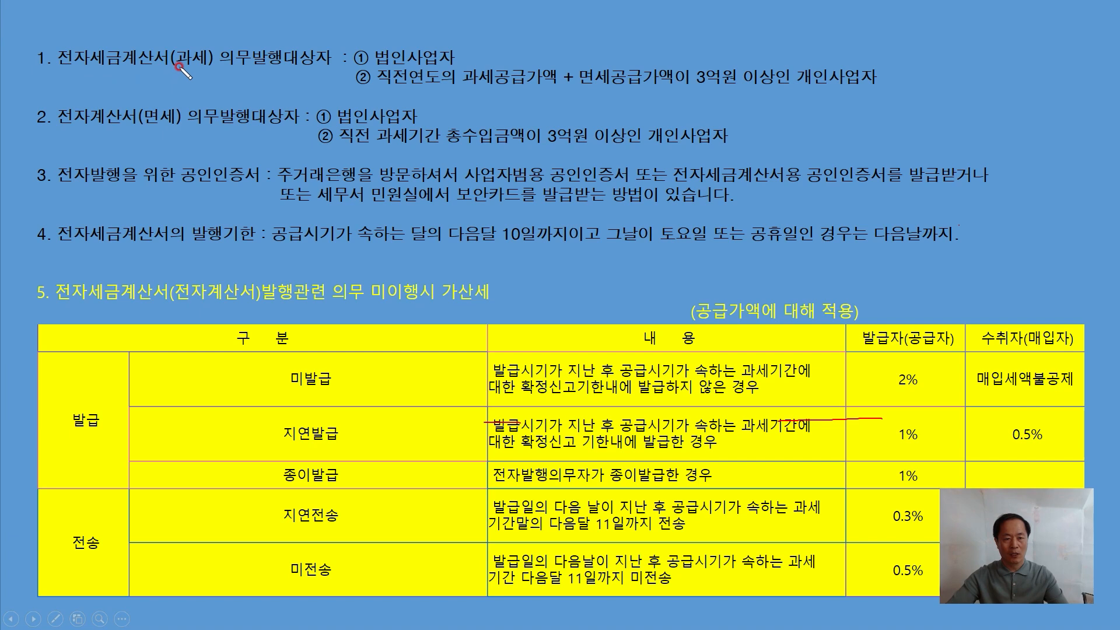
drag(180, 67, 203, 68)
drag(66, 67, 153, 67)
drag(150, 125, 170, 124)
drag(71, 125, 121, 127)
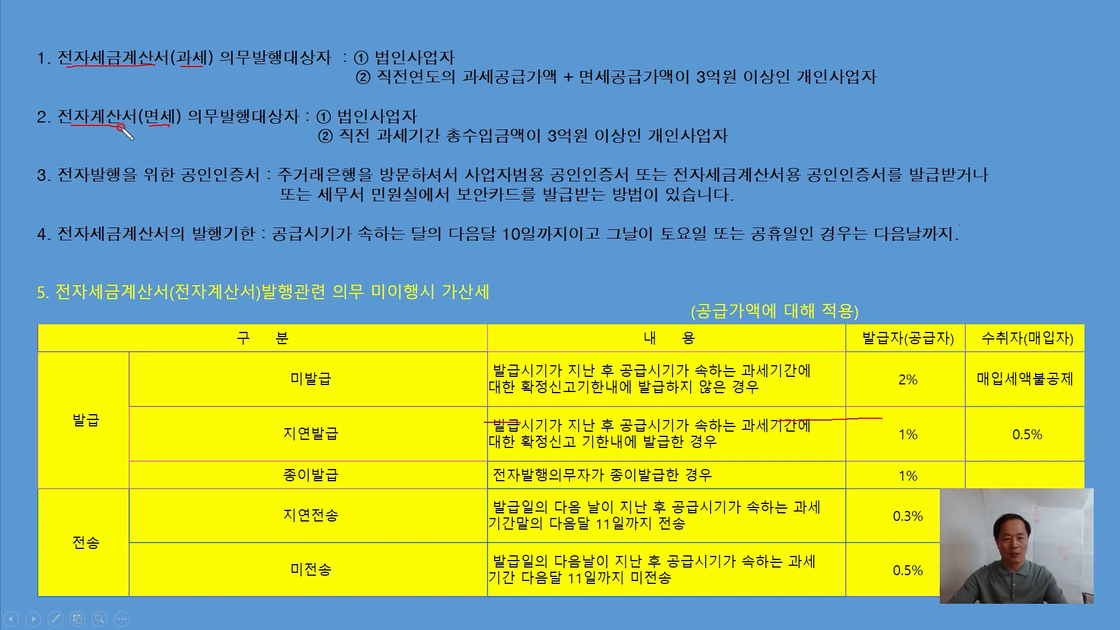